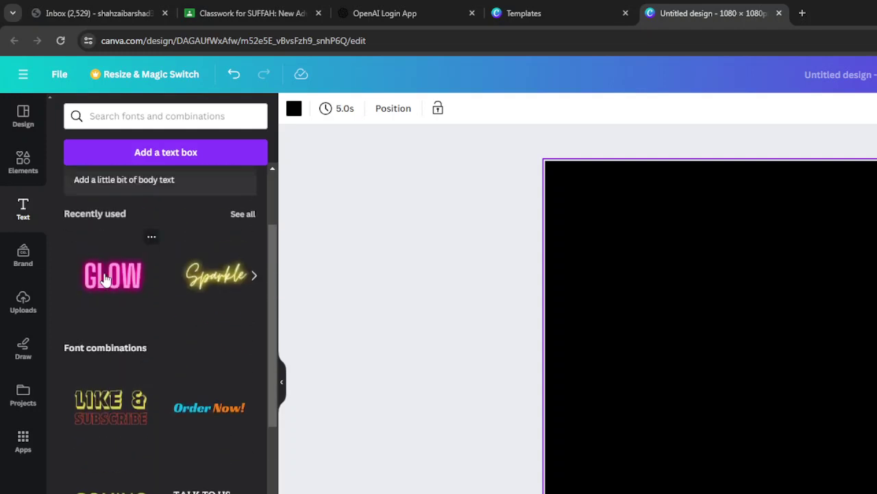
# Add the pink GLOW neon text style to the page and replace its wording with "MY NAME IS" followed by the person's first name
pyautogui.click(105, 278)
pyautogui.click(750, 394)
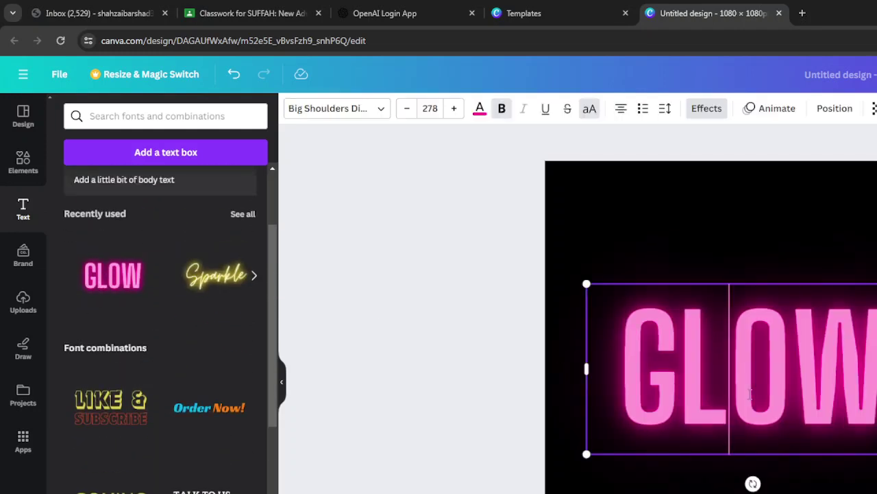
pyautogui.doubleClick(751, 395)
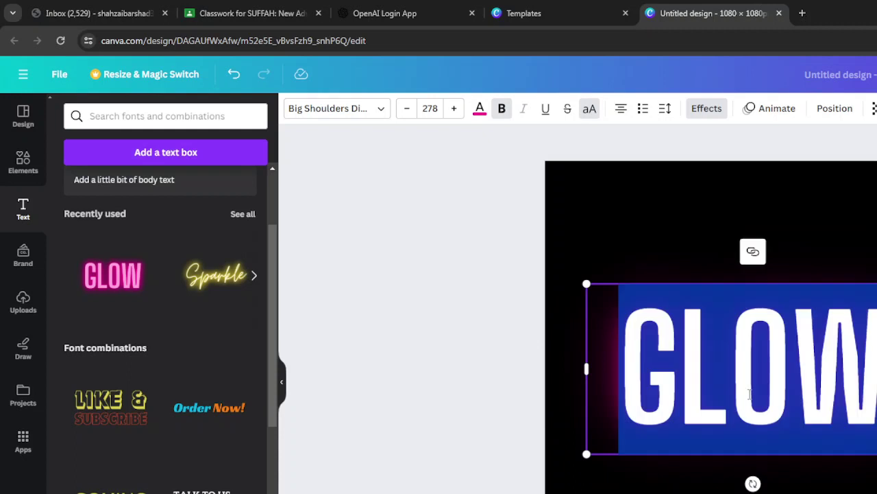
pyautogui.write('MY')
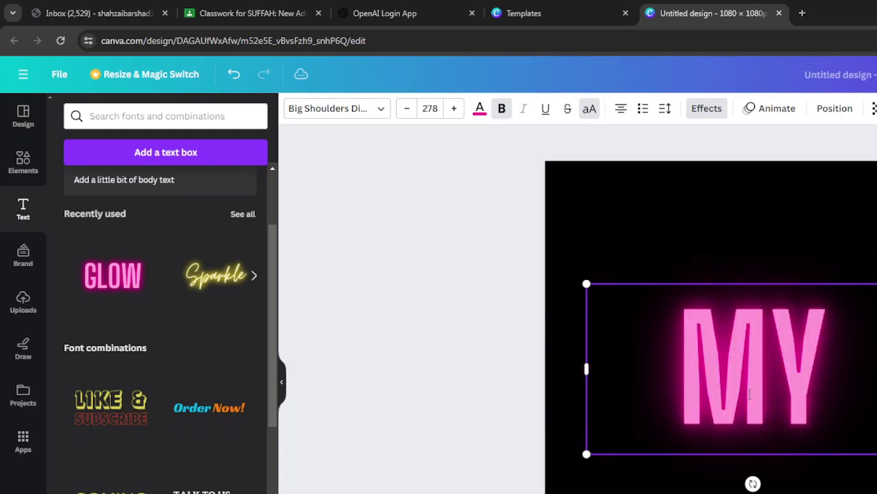
pyautogui.write(' NAM')
pyautogui.press('BackSpace')
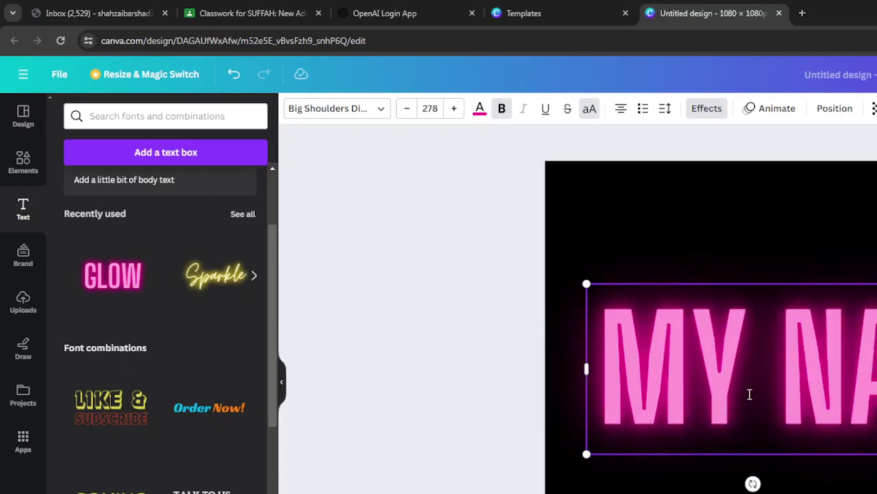
pyautogui.write('ME IS SHA')
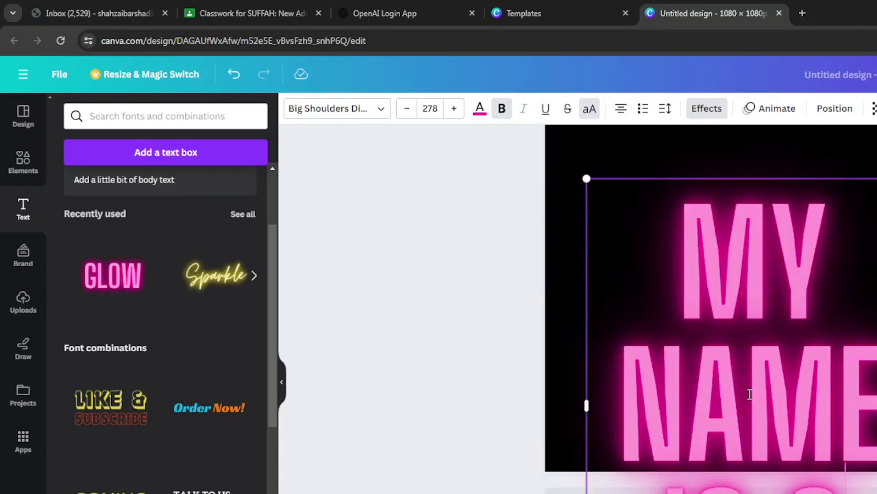
pyautogui.scroll(-2, 750, 393)
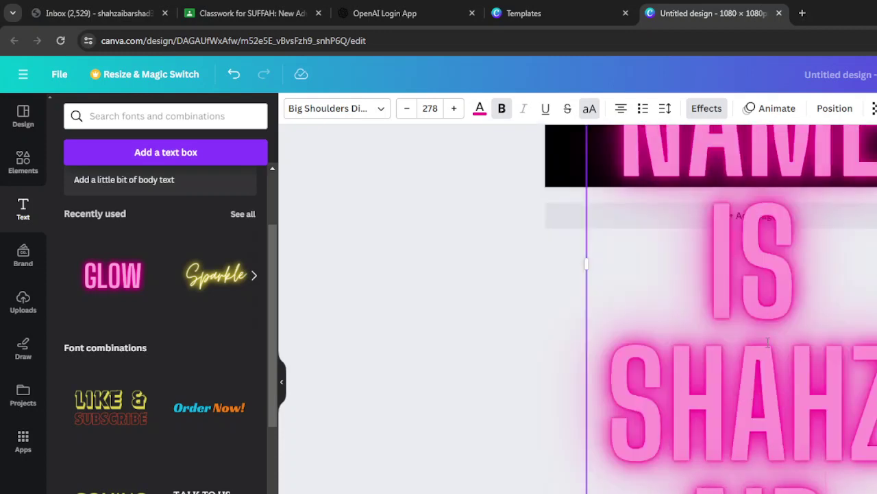
pyautogui.scroll(5, 767, 343)
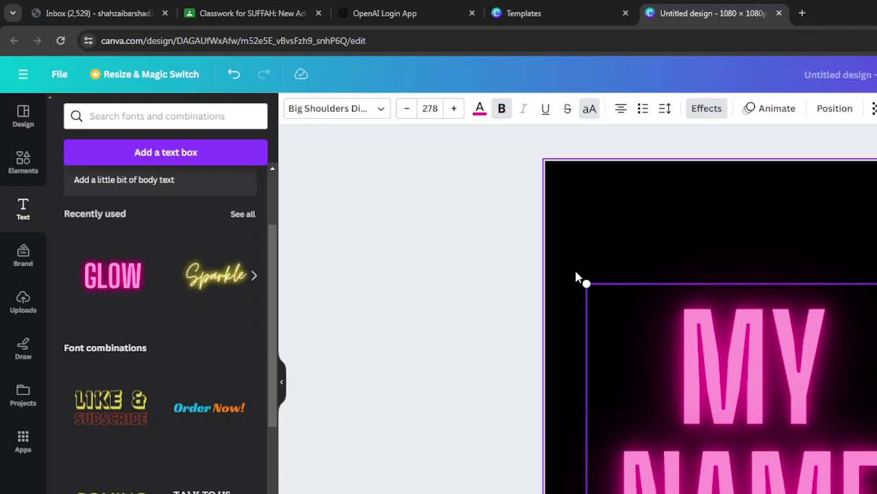
# Set the neon heading's font size to 50
pyautogui.click(434, 108)
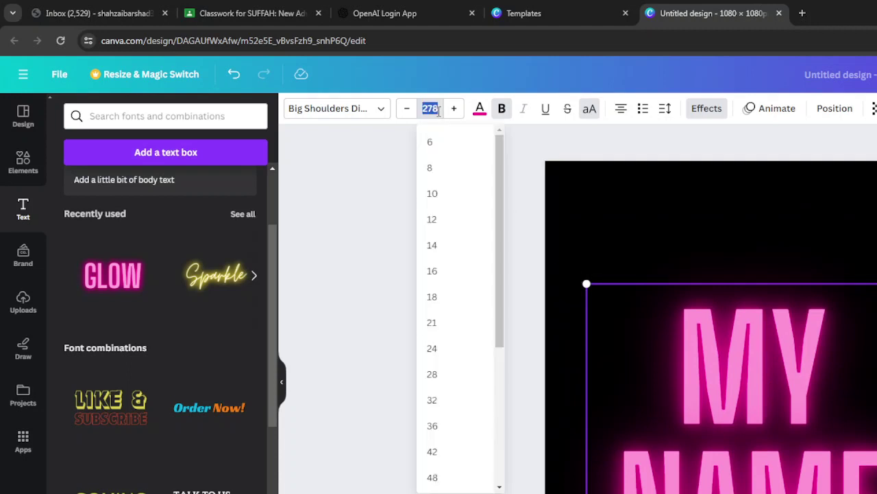
pyautogui.write('50')
pyautogui.press('Return')
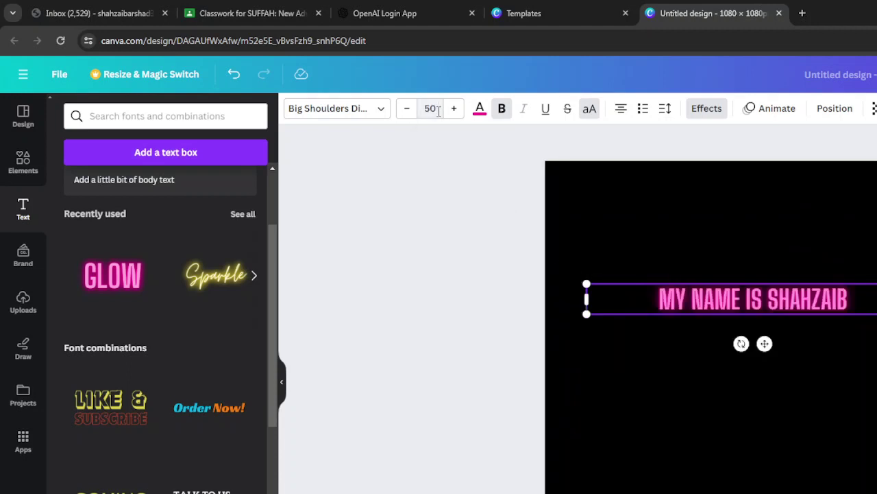
# Set the neon heading's font size to 80
pyautogui.click(434, 108)
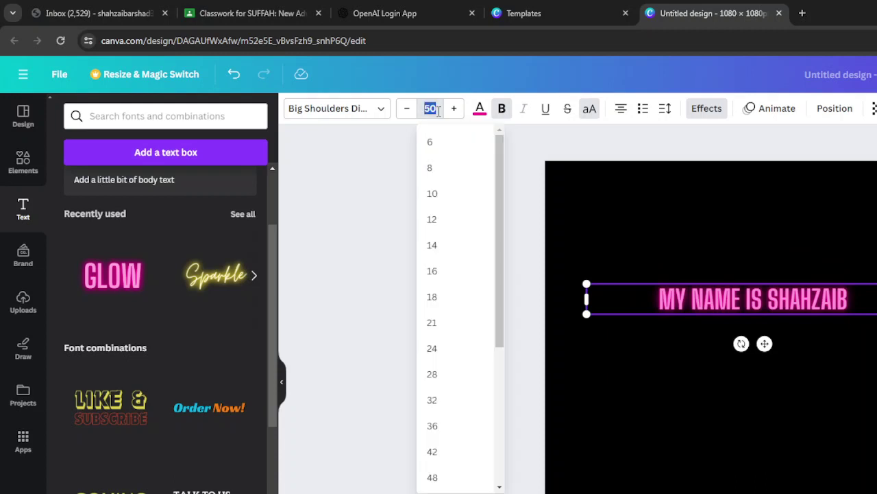
pyautogui.write('8')
pyautogui.press('BackSpace')
pyautogui.write('80')
pyautogui.press('Return')
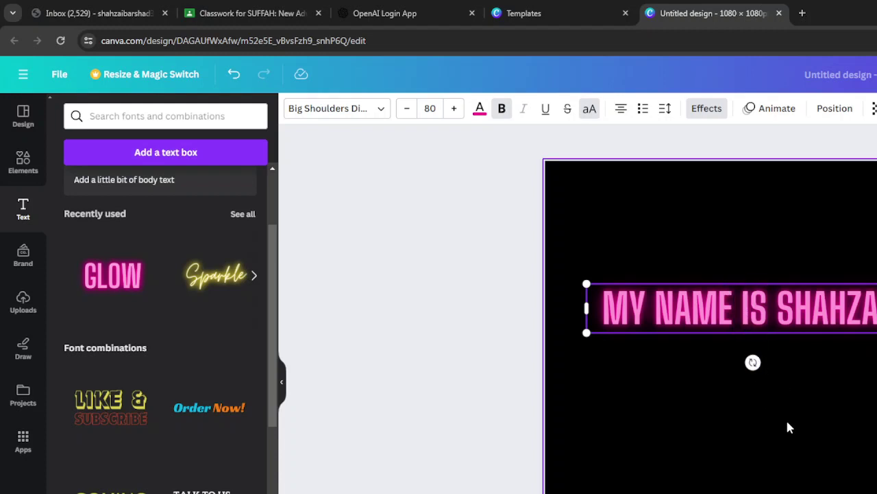
# Move the neon heading to the page's upper left corner and narrow its text box to fit the single line of text
pyautogui.click(787, 427)
pyautogui.click(754, 317)
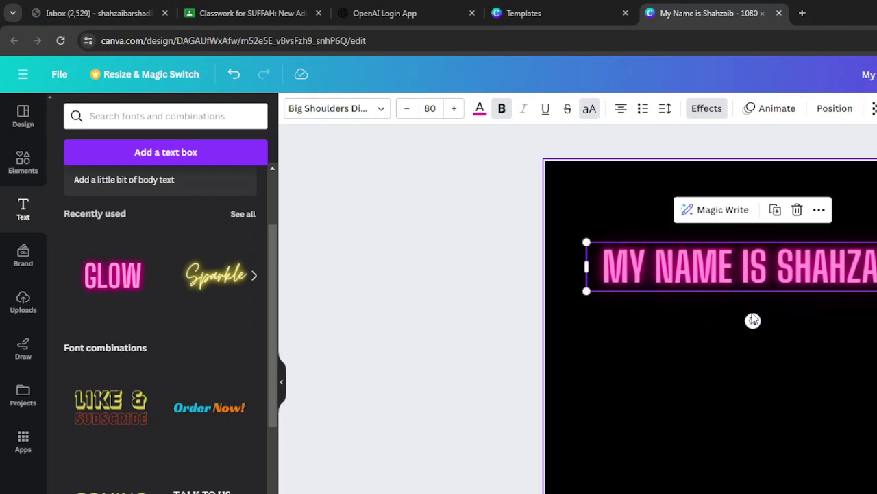
pyautogui.moveTo(729, 290); pyautogui.dragTo(696, 214)
pyautogui.click(727, 279)
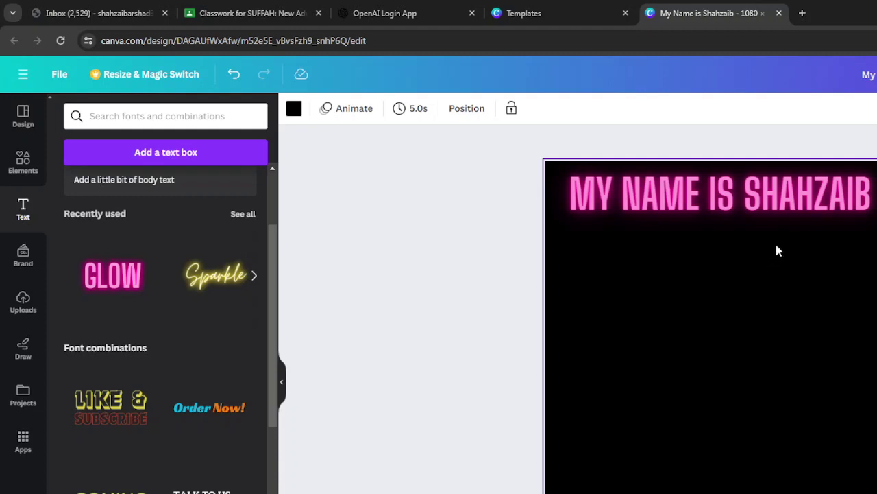
pyautogui.click(788, 211)
pyautogui.click(870, 194)
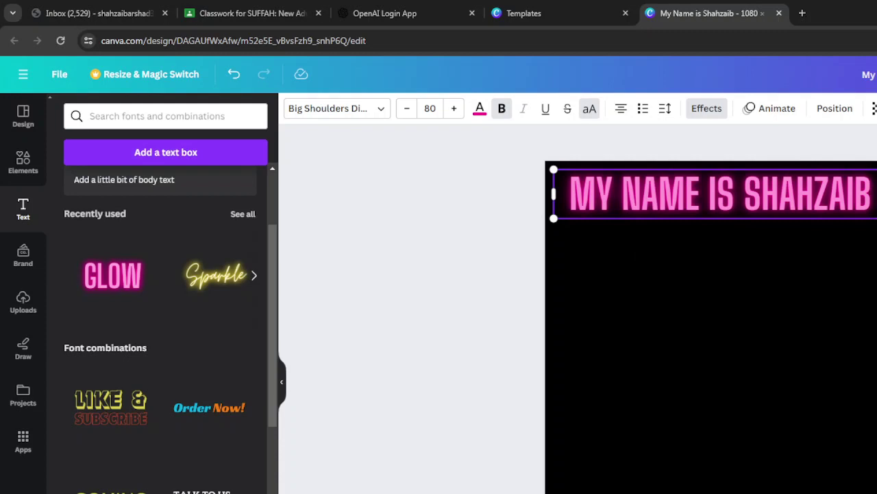
pyautogui.moveTo(876, 195); pyautogui.dragTo(872, 197)
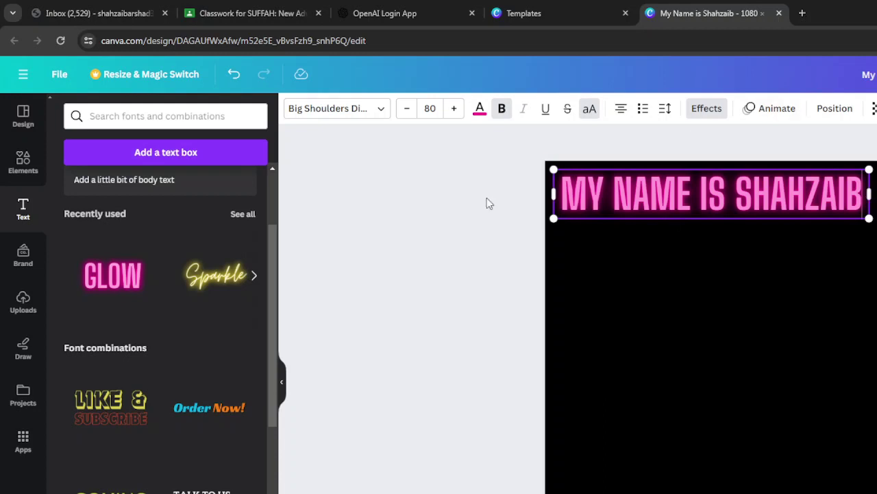
# Add the uploaded background-free photo of the man in blue, crop the empty space on both sides, and place it toward the page's lower right
pyautogui.click(17, 322)
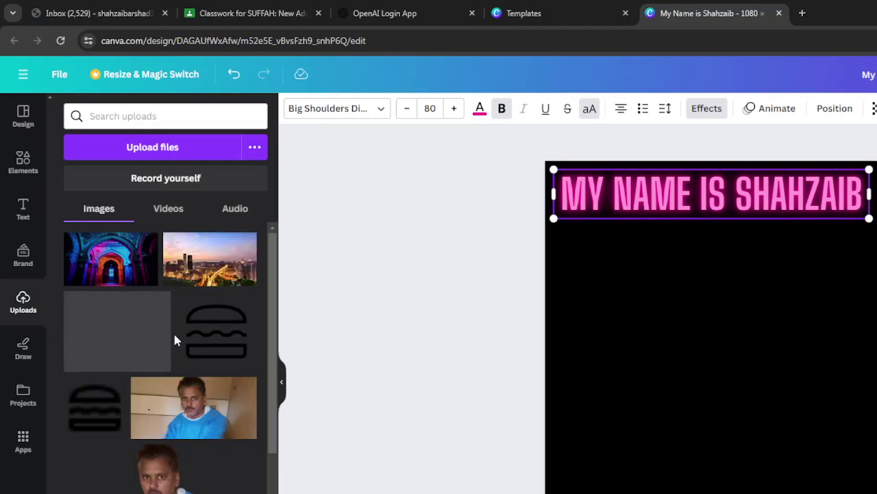
pyautogui.click(161, 470)
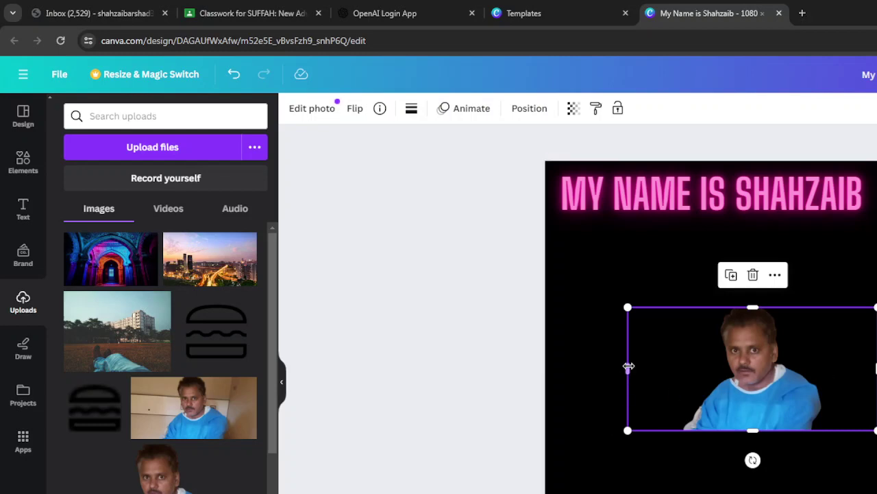
pyautogui.moveTo(629, 366); pyautogui.dragTo(682, 367)
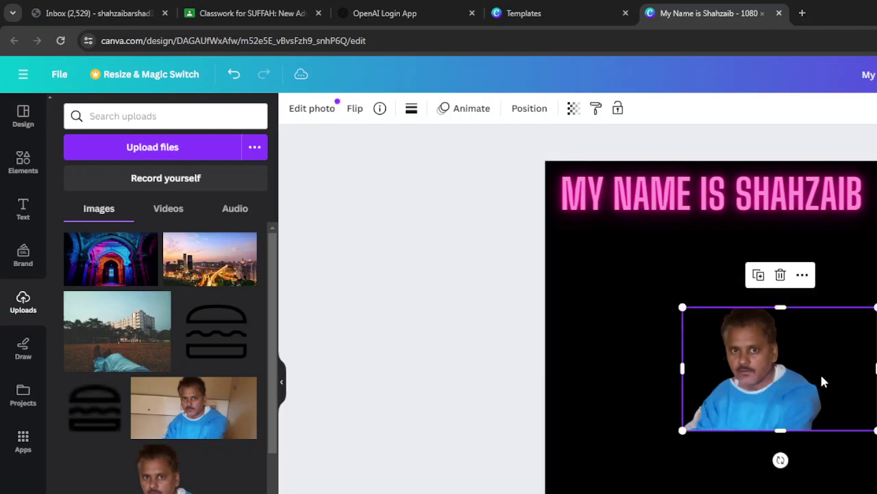
pyautogui.moveTo(875, 368); pyautogui.dragTo(825, 366)
pyautogui.moveTo(727, 329); pyautogui.dragTo(861, 474)
pyautogui.press('Escape')
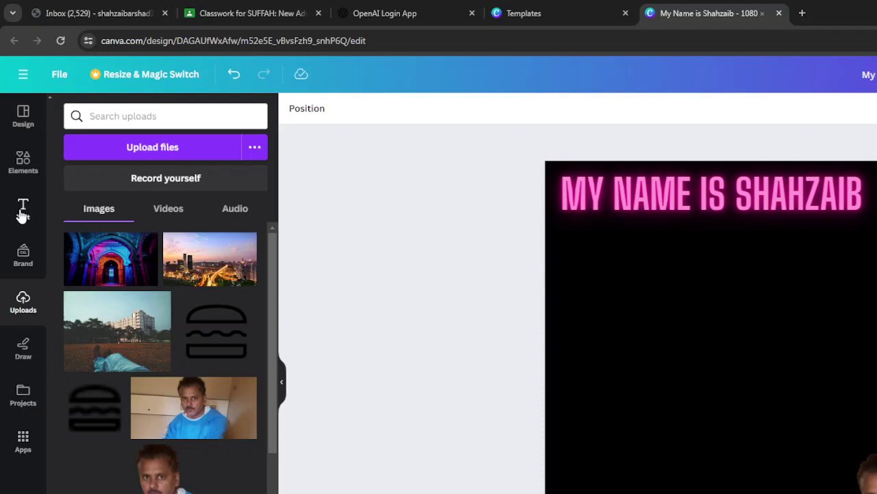
# Search the elements library for "square" and add the solid white square graphic to the page
pyautogui.click(10, 172)
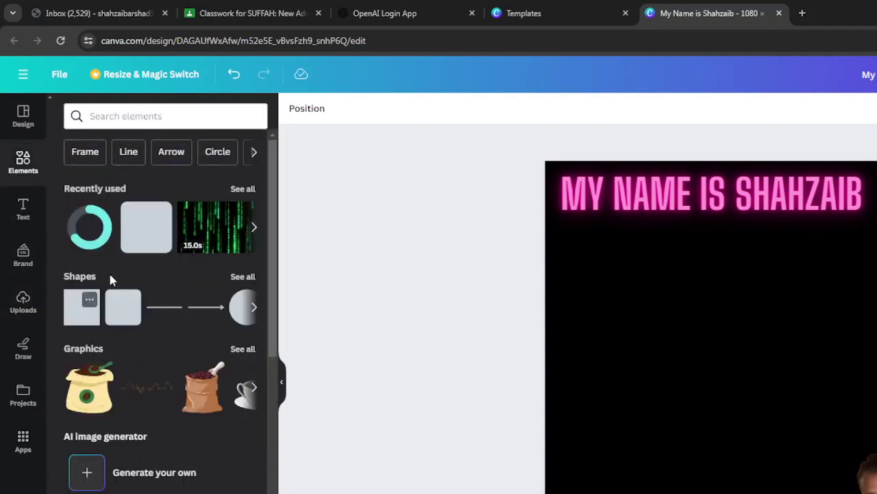
pyautogui.click(158, 117)
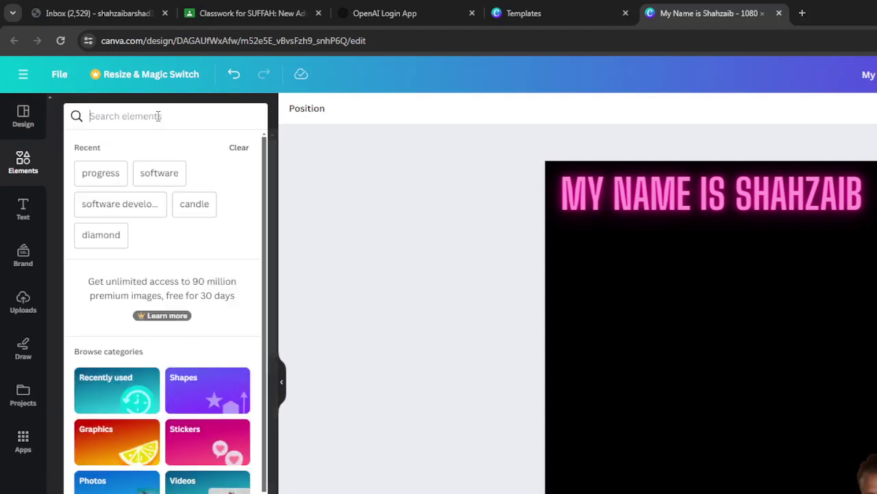
pyautogui.write('square')
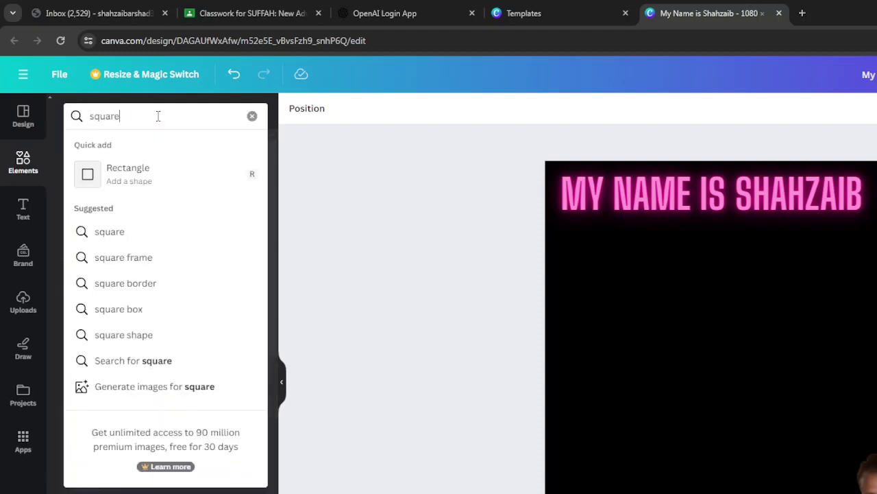
pyautogui.press('Return')
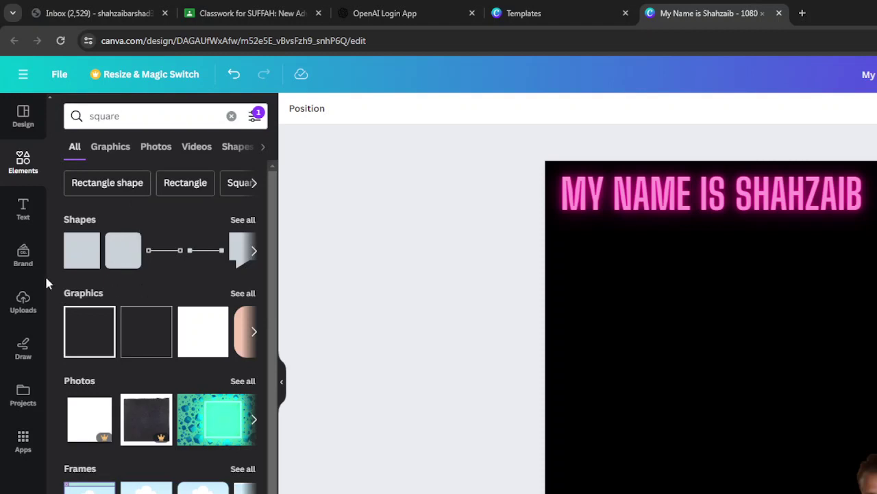
pyautogui.click(202, 348)
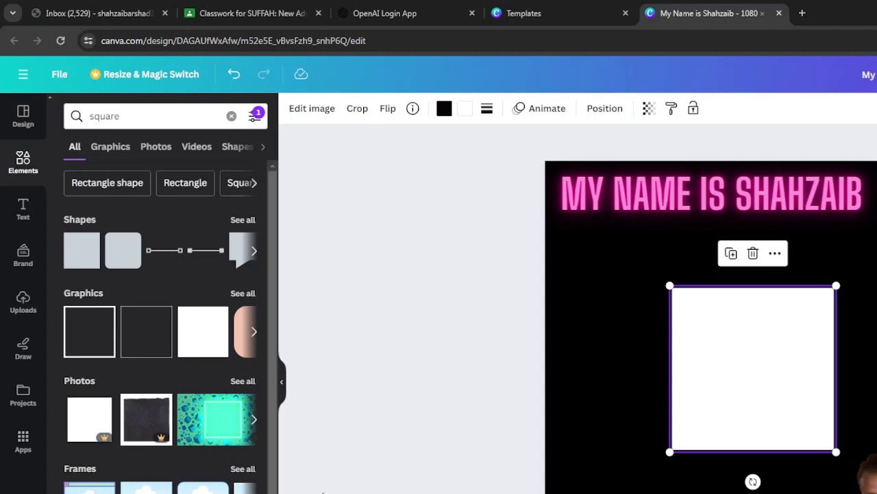
# Switch to the Google Classroom document and review the Facebook and LinkedIn image sizes on the Social Media Posts and Sizes slide
pyautogui.click(256, 16)
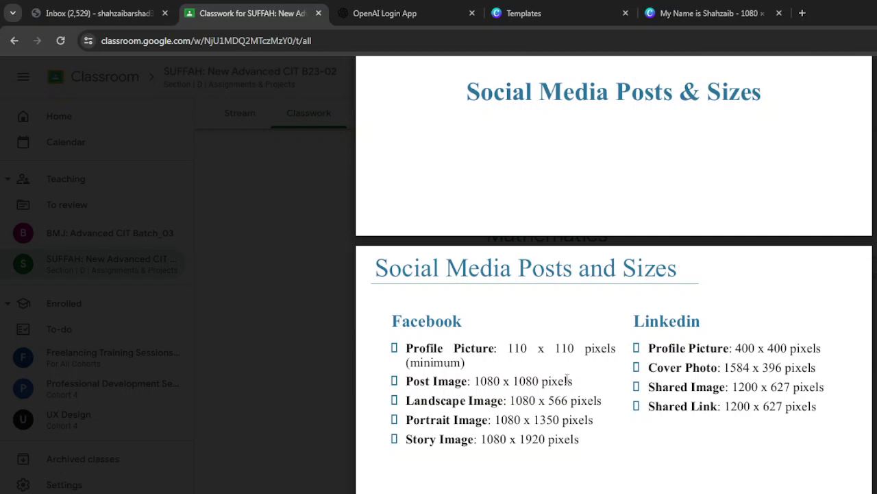
pyautogui.scroll(-4, 670, 394)
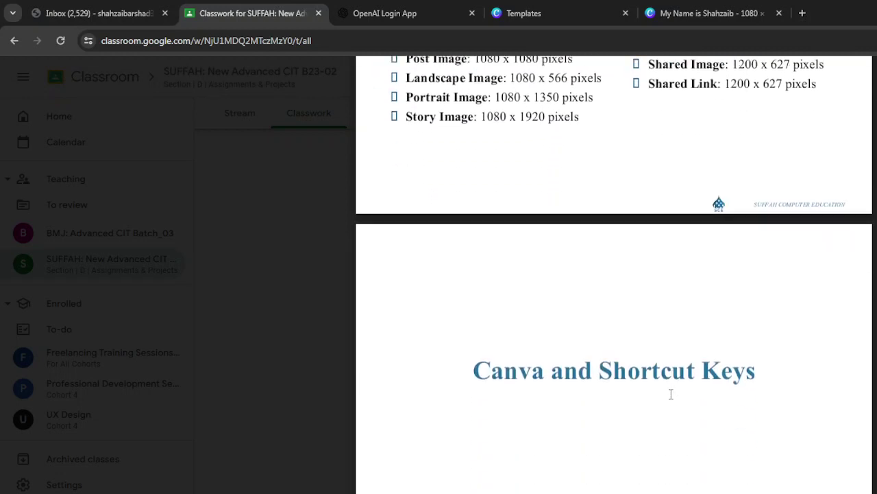
pyautogui.scroll(1, 671, 394)
pyautogui.scroll(2, 671, 393)
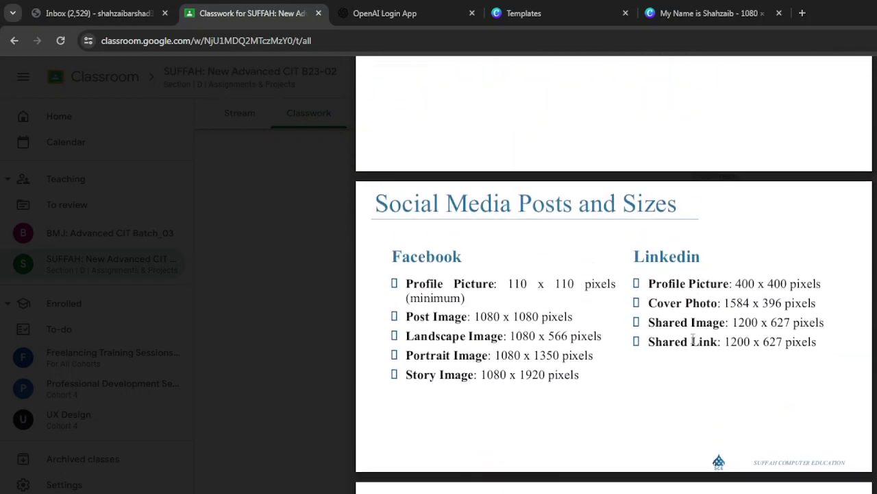
# Sign in to ChatGPT with the Google account and send the messages "Assalam o Alaikum" and "I am designing a facebook cover photo"
pyautogui.click(422, 14)
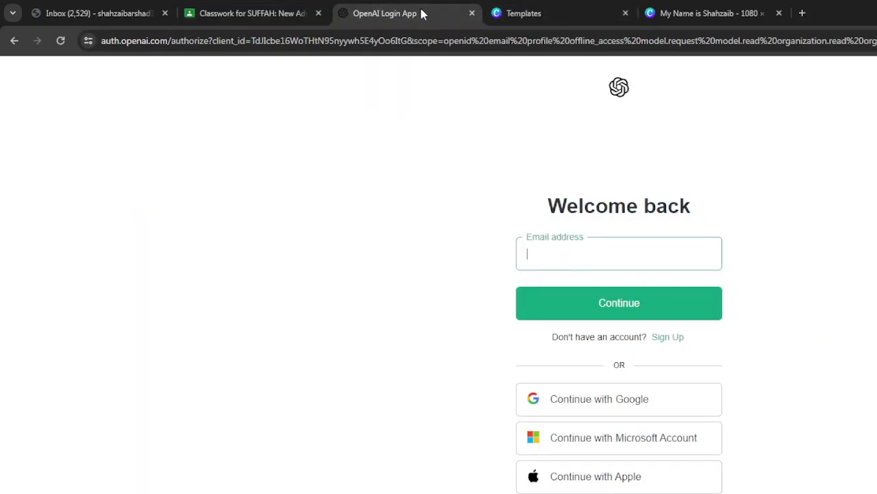
pyautogui.click(579, 405)
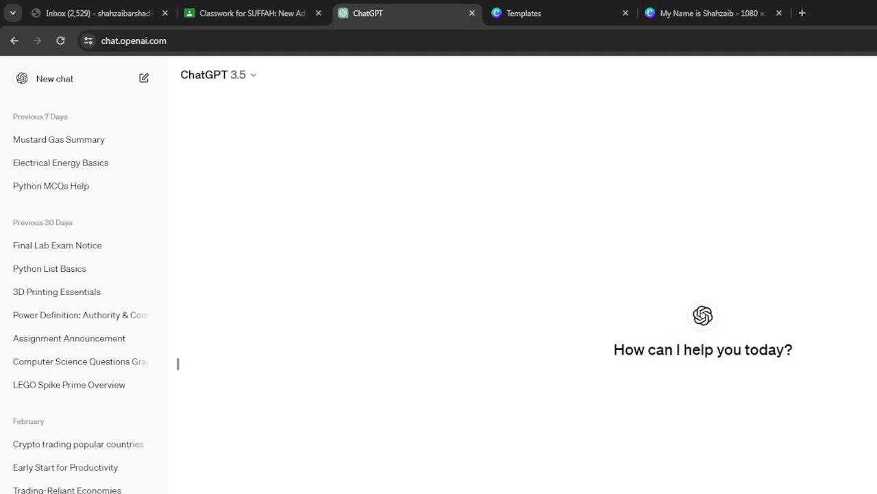
pyautogui.press('Return')
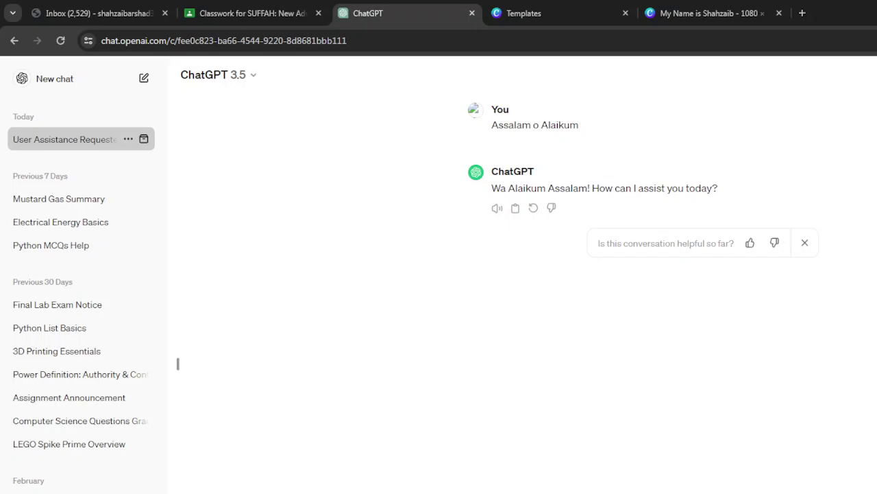
pyautogui.press('Return')
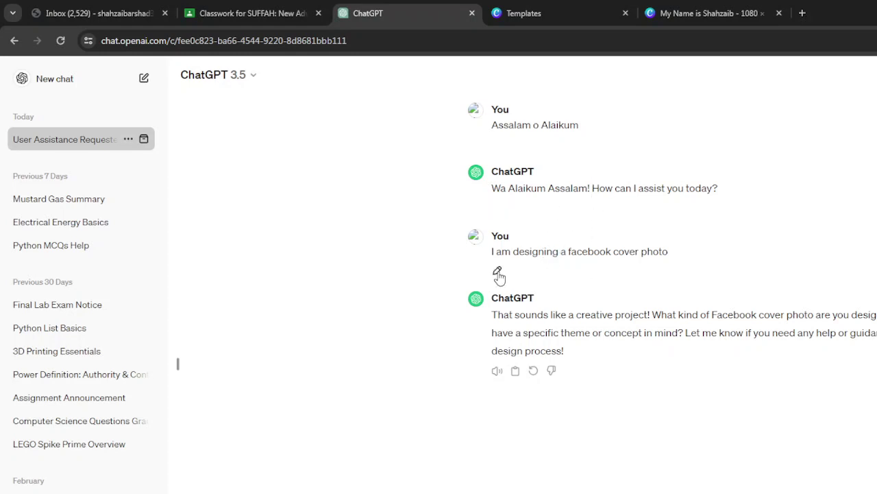
# Edit the facebook cover photo message to read "I am designing a whatsapp photo for add" and resubmit it
pyautogui.click(498, 274)
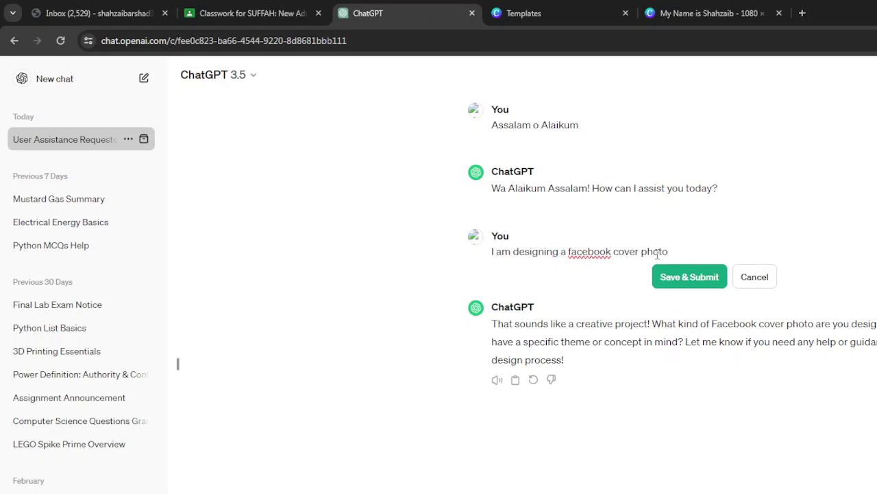
pyautogui.moveTo(669, 251); pyautogui.dragTo(572, 251)
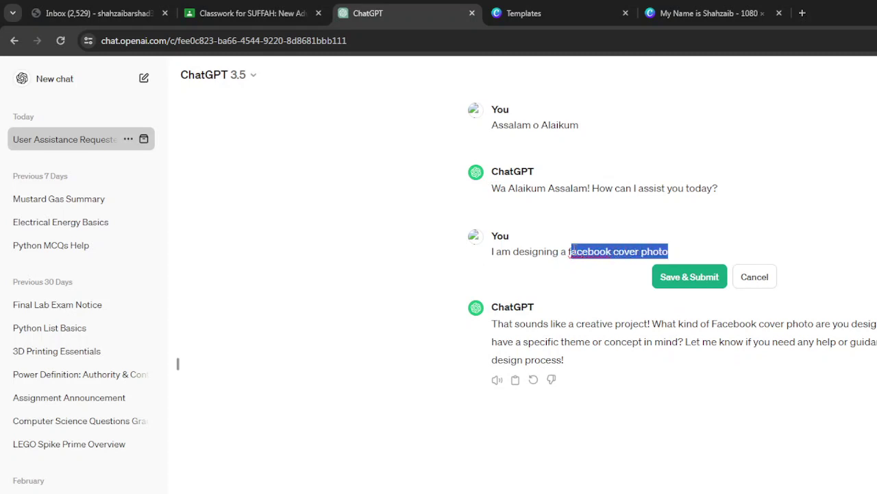
pyautogui.press('BackSpace')
pyautogui.press('BackSpace')
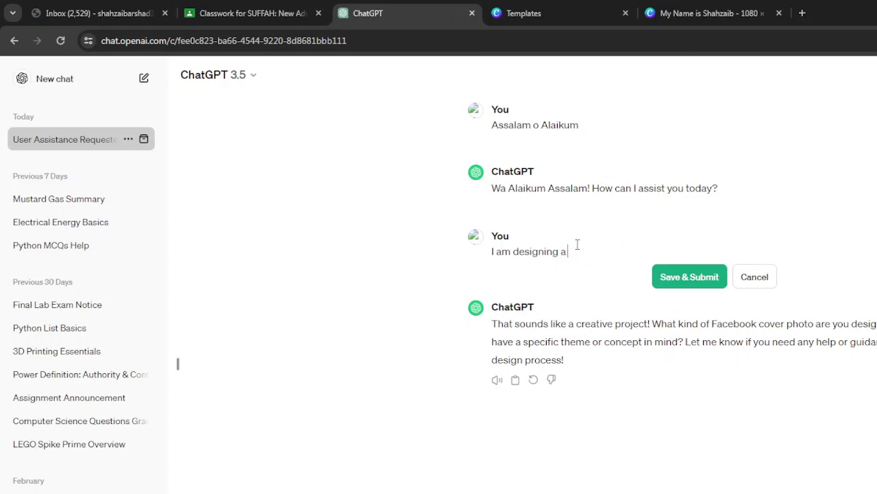
pyautogui.write('whatsapa')
pyautogui.press('BackSpace')
pyautogui.write('p photo')
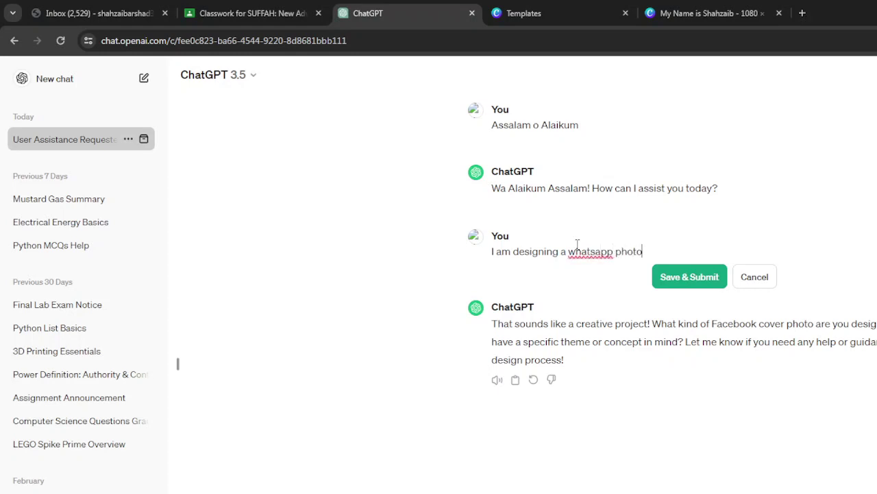
pyautogui.write(' for add')
pyautogui.press('Return')
pyautogui.click(673, 288)
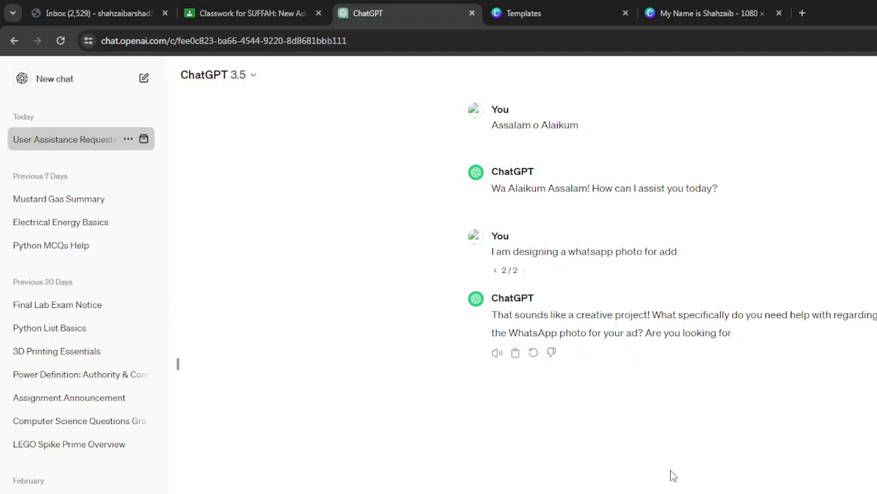
# Search Google in a new browser tab for "whatsapp status size" and review the suggested dimensions in the results
pyautogui.click(802, 13)
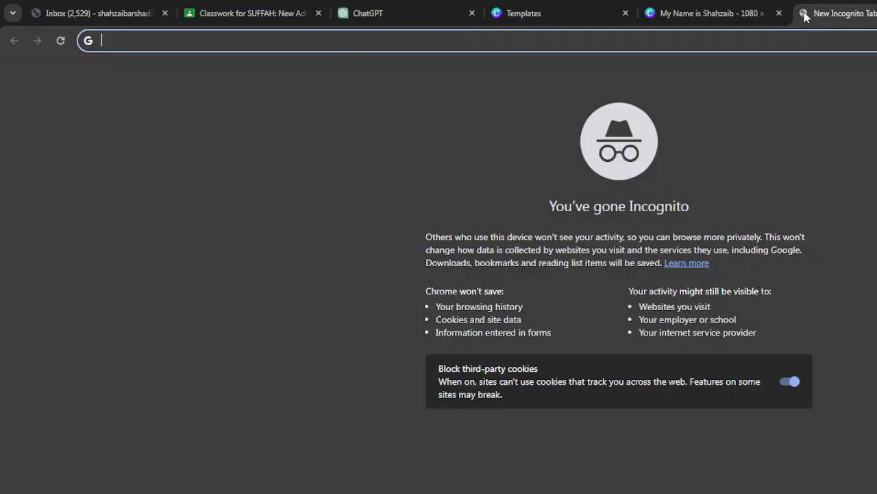
pyautogui.write('whata')
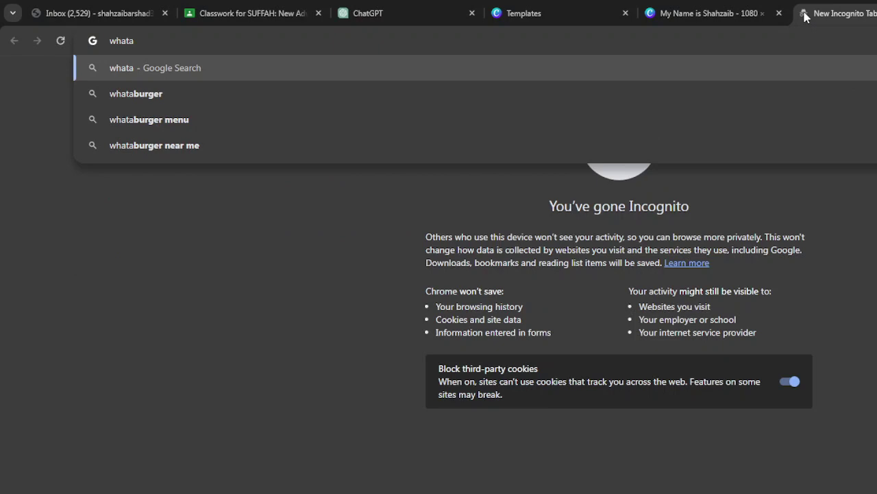
pyautogui.press('BackSpace')
pyautogui.write('sapp')
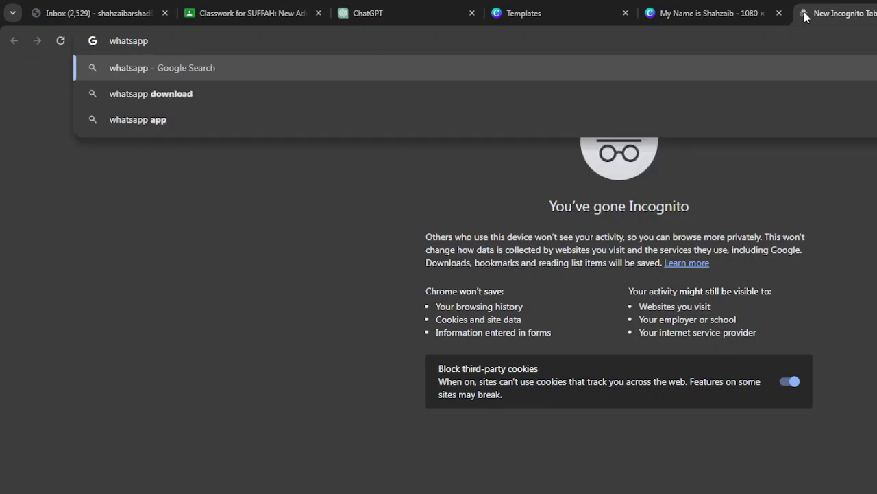
pyautogui.write(' status for ')
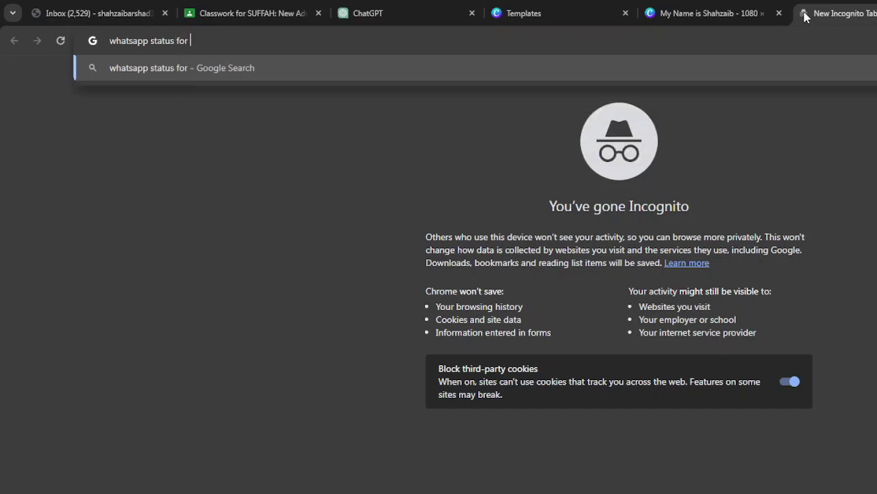
pyautogui.write('d')
pyautogui.press('BackSpace')
pyautogui.press('BackSpace')
pyautogui.press('BackSpace')
pyautogui.press('BackSpace')
pyautogui.press('BackSpace')
pyautogui.press('BackSpace')
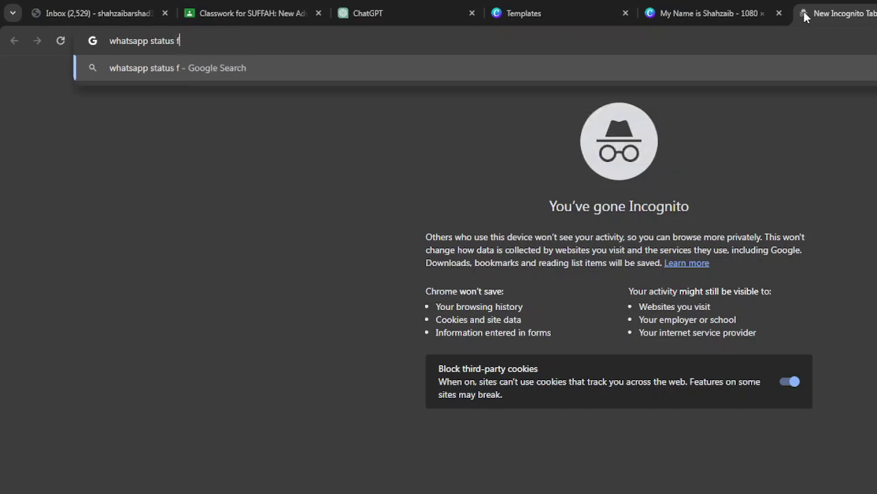
pyautogui.write('sis')
pyautogui.press('BackSpace')
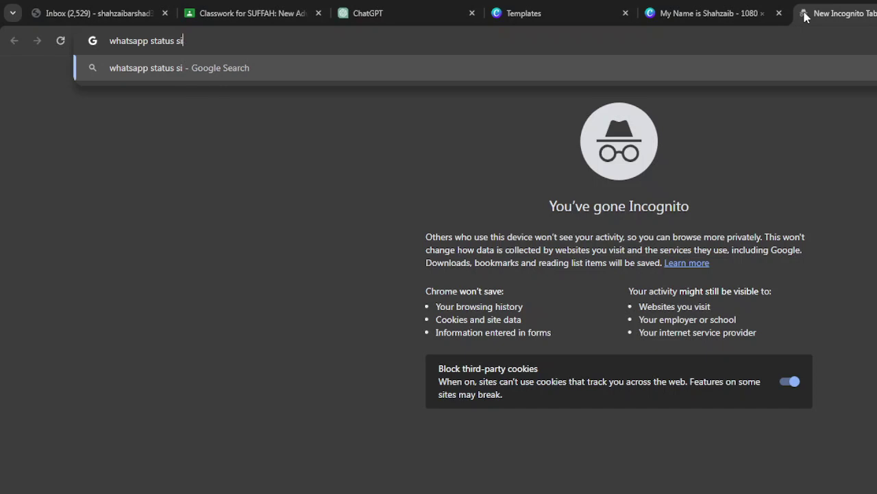
pyautogui.write('e')
pyautogui.press('BackSpace')
pyautogui.write('ze')
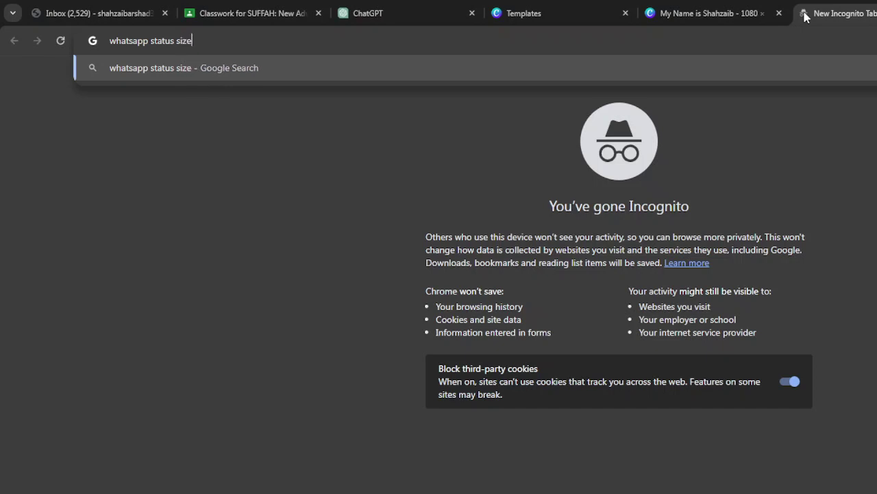
pyautogui.press('Return')
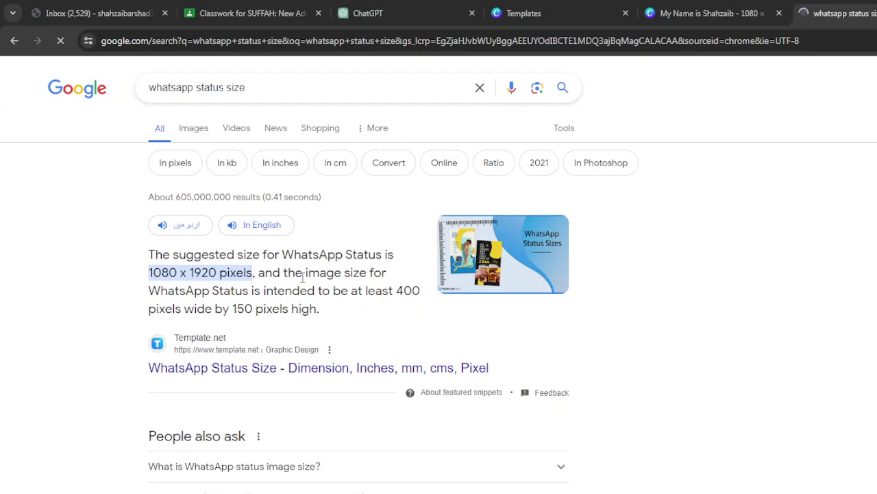
pyautogui.scroll(-9, 302, 277)
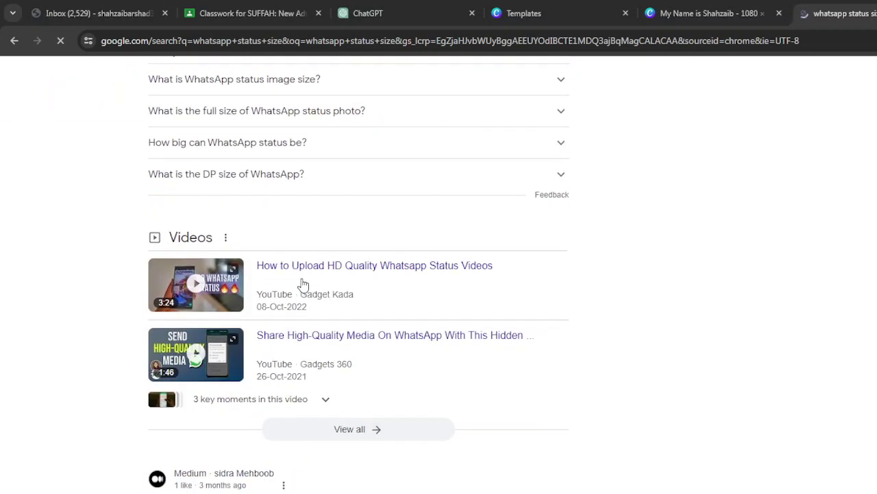
pyautogui.scroll(-3, 307, 304)
pyautogui.scroll(12, 308, 304)
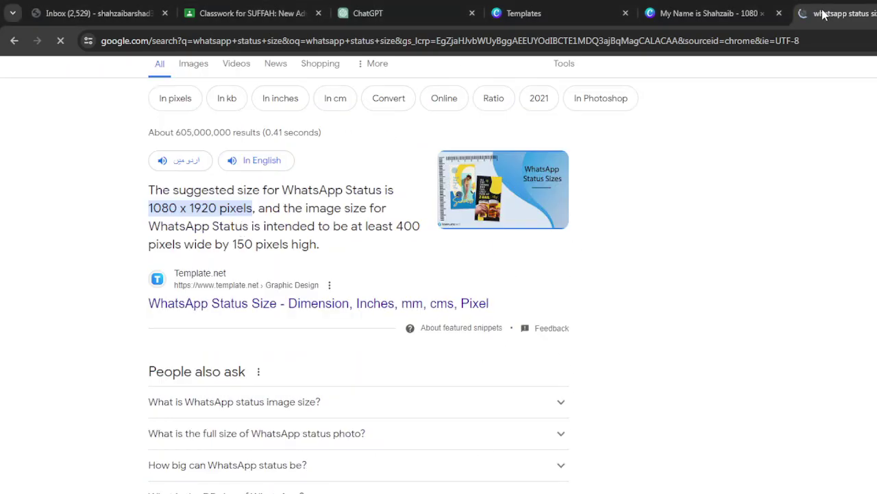
# Return to ChatGPT, revise the WhatsApp message to "I am designing a whatsapp photo for ad and please tell me the size", and resubmit it
pyautogui.click(680, 17)
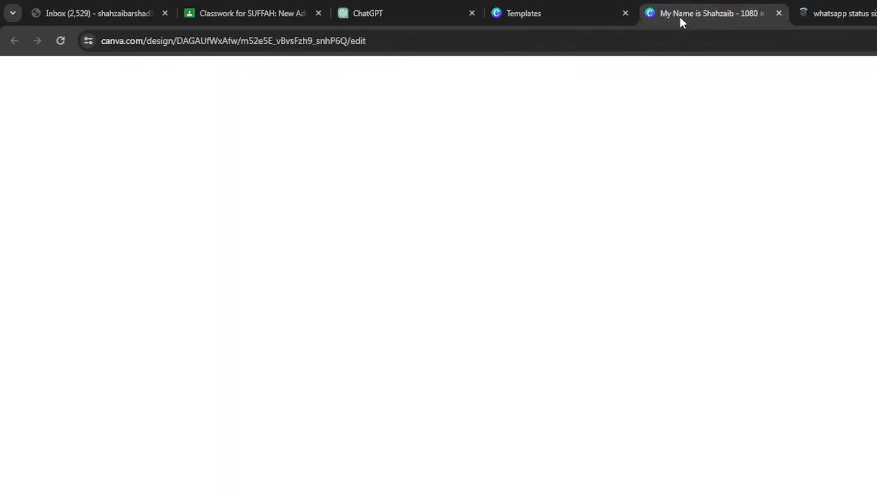
pyautogui.click(403, 16)
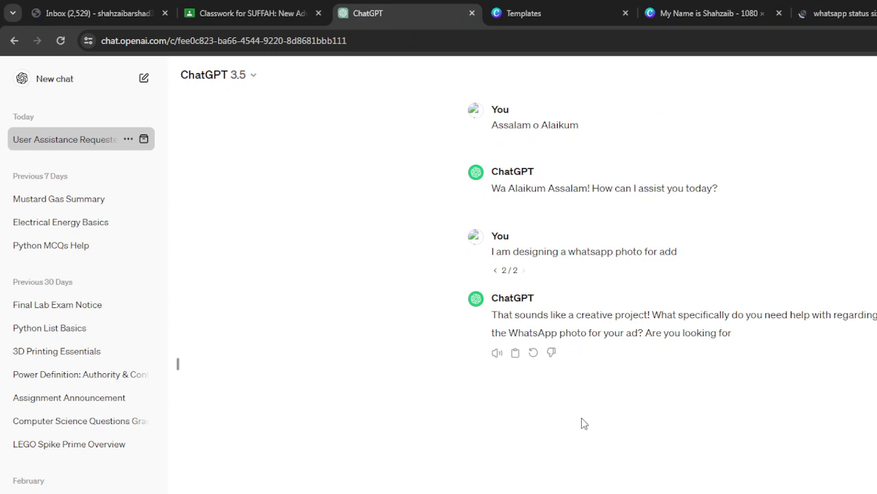
pyautogui.moveTo(510, 246)
pyautogui.click(542, 272)
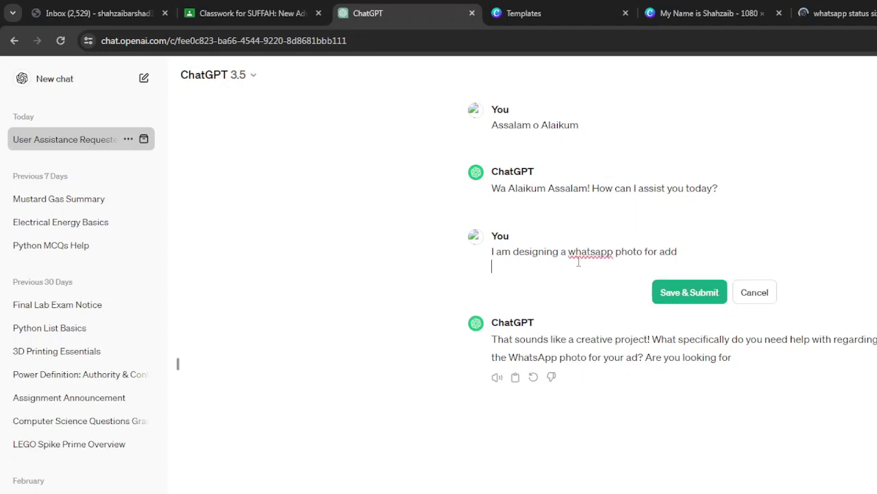
pyautogui.press('BackSpace')
pyautogui.write('adn')
pyautogui.press('BackSpace')
pyautogui.press('BackSpace')
pyautogui.press('BackSpace')
pyautogui.write('nd please tell t')
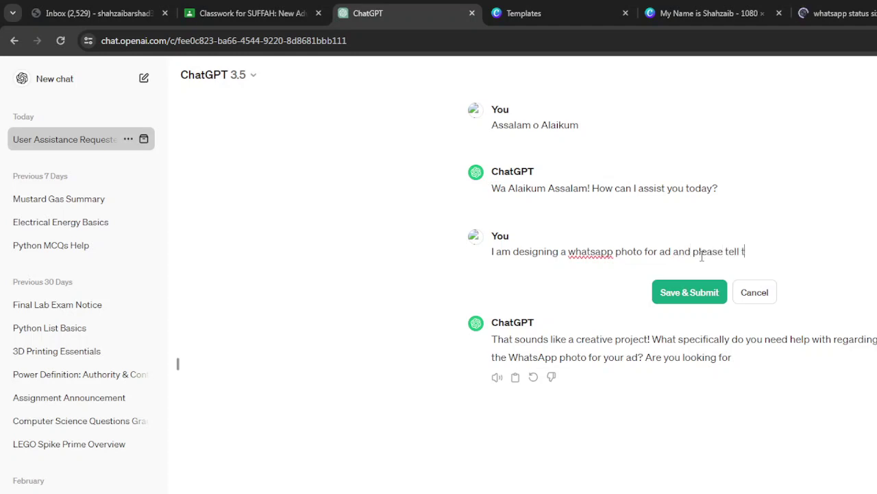
pyautogui.press('BackSpace')
pyautogui.write('me the size')
pyautogui.press('Return')
pyautogui.click(689, 308)
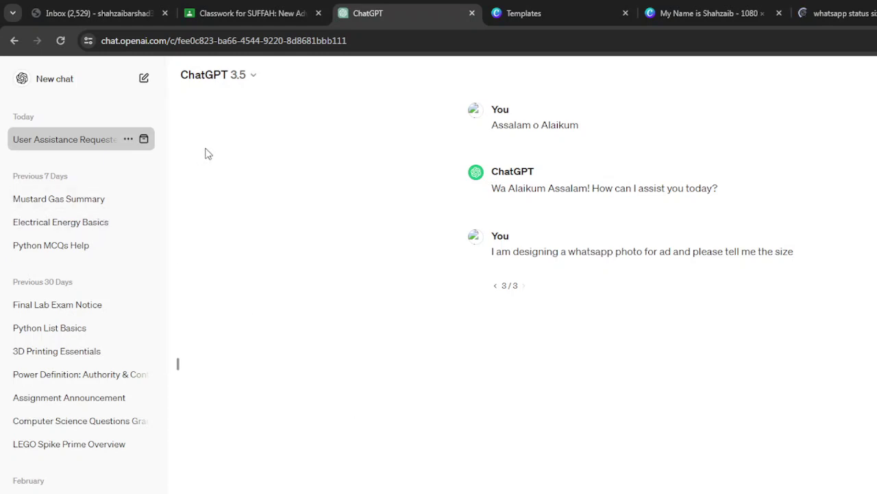
# Start a new chat, send "i am design a whatsapp ad for my daraz product to promote in my friends", and open that message for editing
pyautogui.click(145, 88)
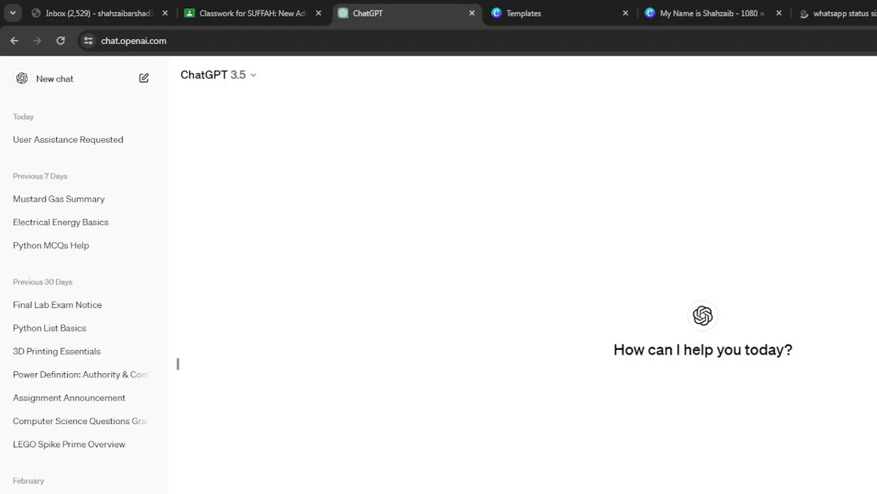
pyautogui.press('Return')
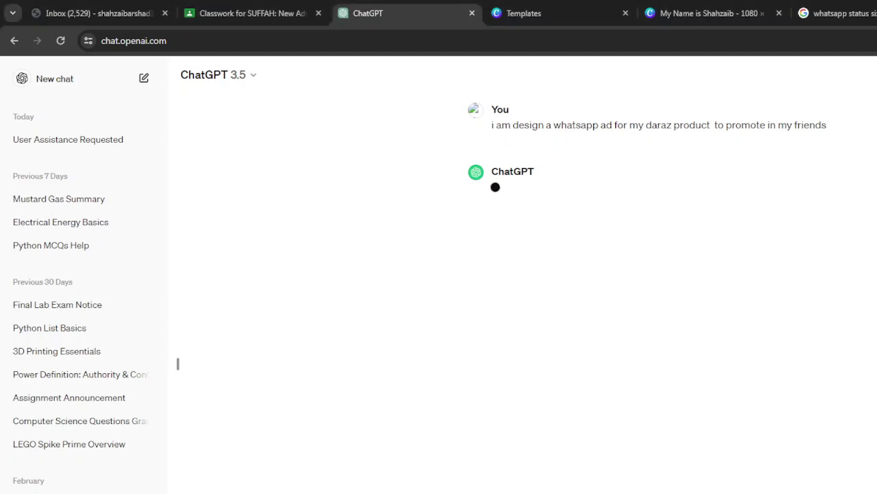
pyautogui.moveTo(541, 141)
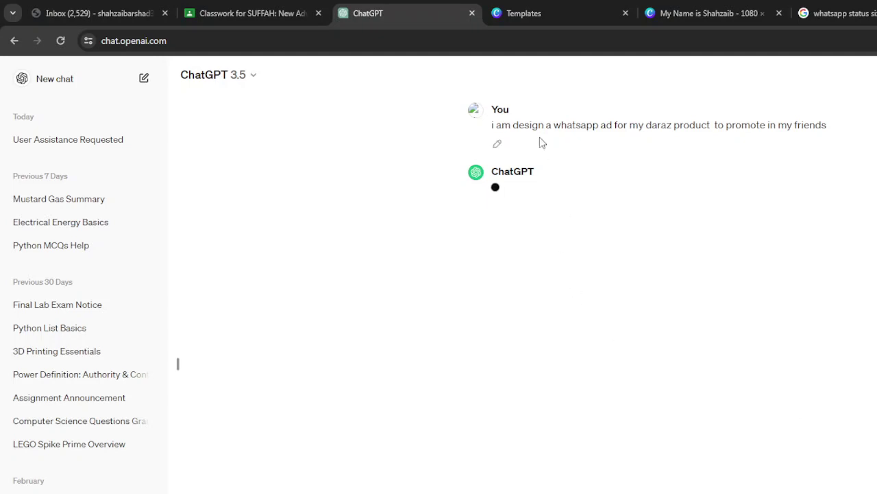
pyautogui.click(500, 151)
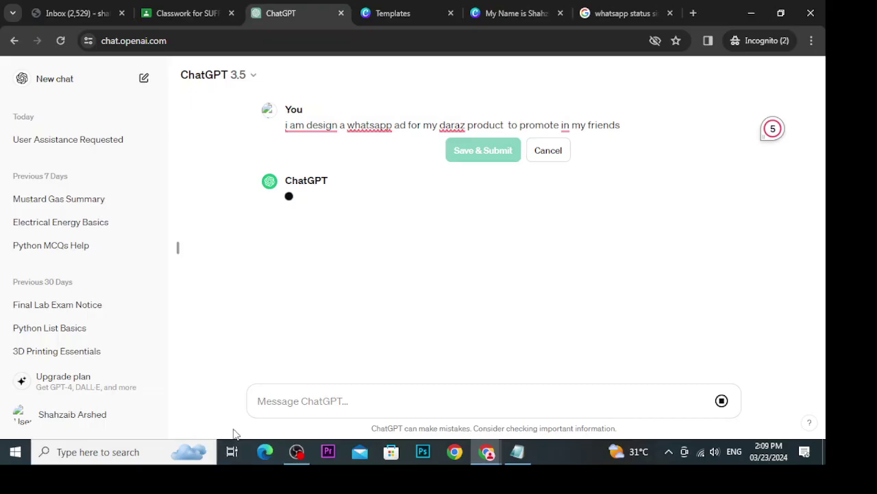
pyautogui.click(297, 452)
pyautogui.click(299, 451)
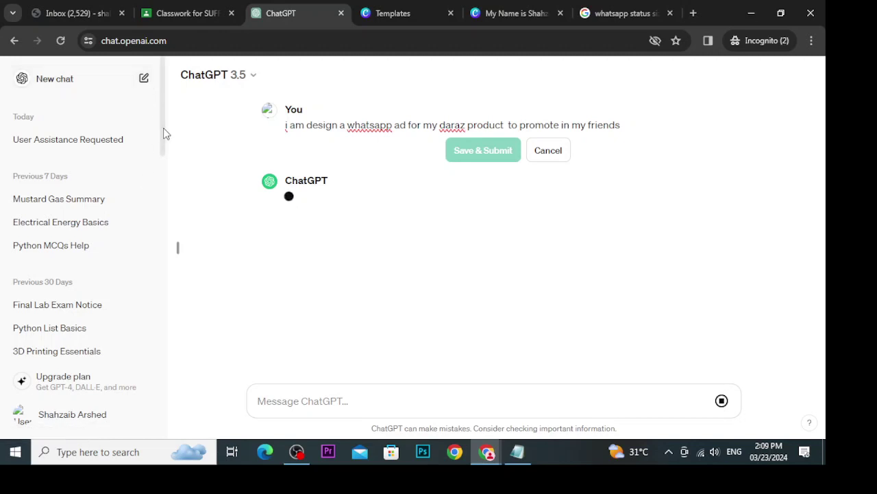
pyautogui.moveTo(165, 133); pyautogui.dragTo(141, 87)
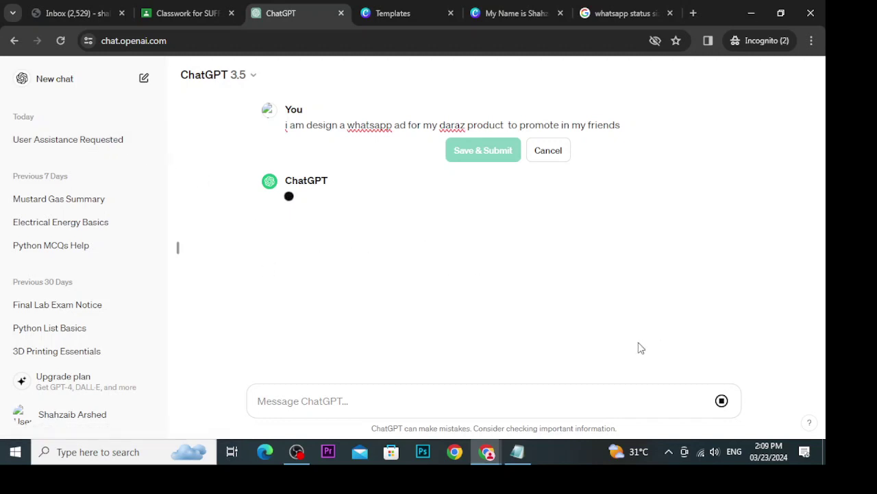
# Switch to the Google Classroom presentation and review the Social Media Posts and Sizes slide again
pyautogui.click(192, 13)
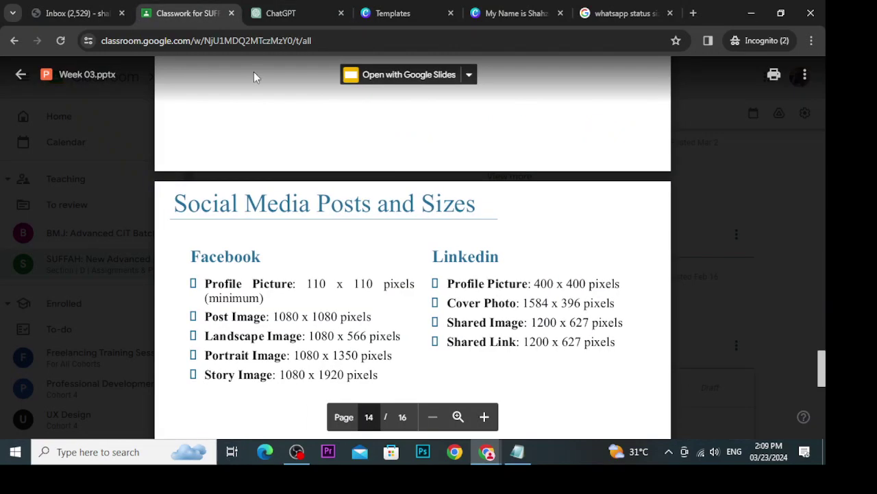
pyautogui.scroll(-1, 257, 66)
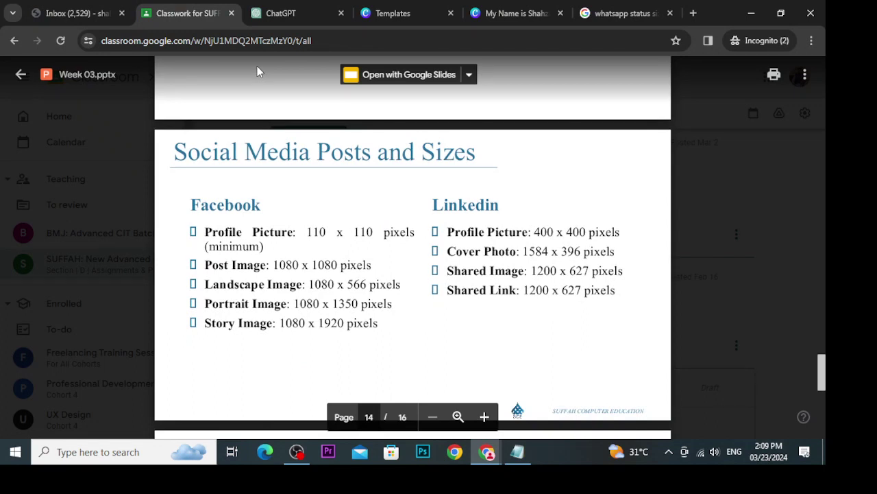
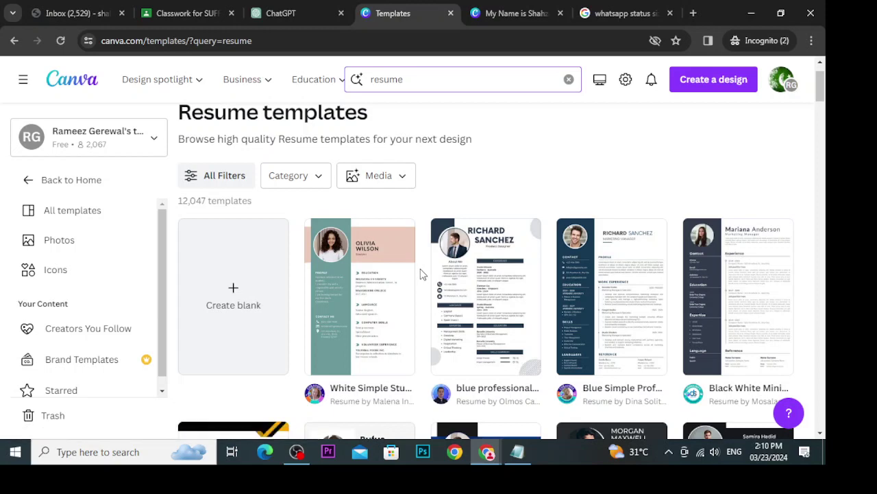
# Open Canva's "blue professional modern CV resume" template in a new tab, load it for customizing, and select the surname text in its heading
pyautogui.rightClick(471, 292)
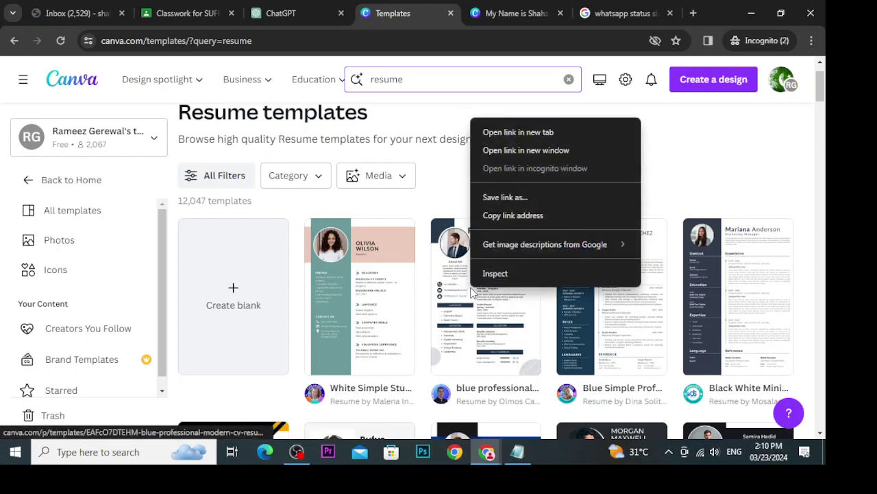
pyautogui.click(527, 133)
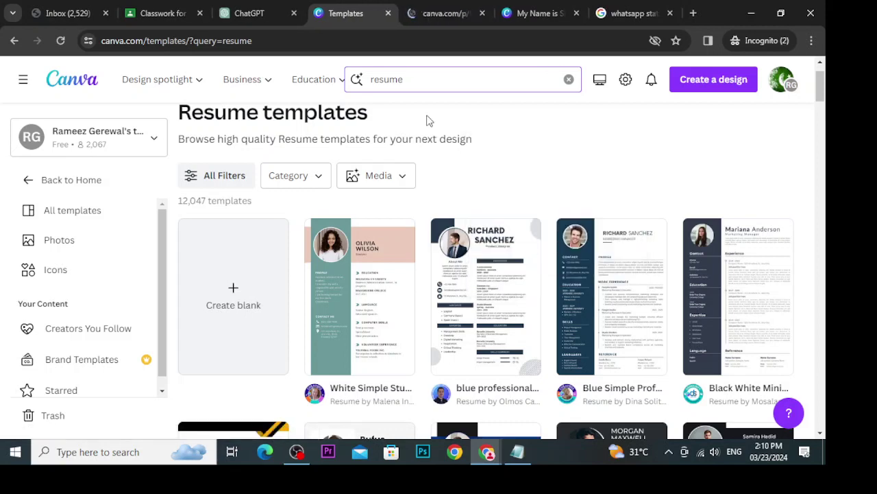
pyautogui.click(433, 22)
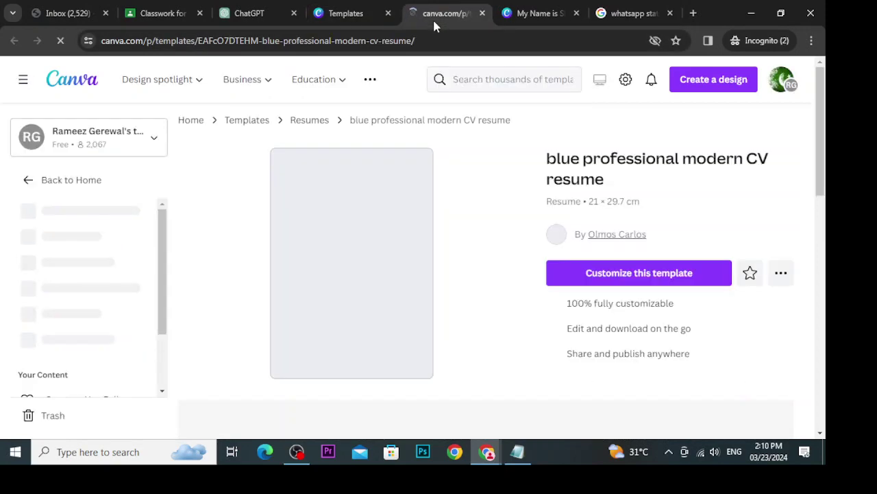
pyautogui.click(638, 278)
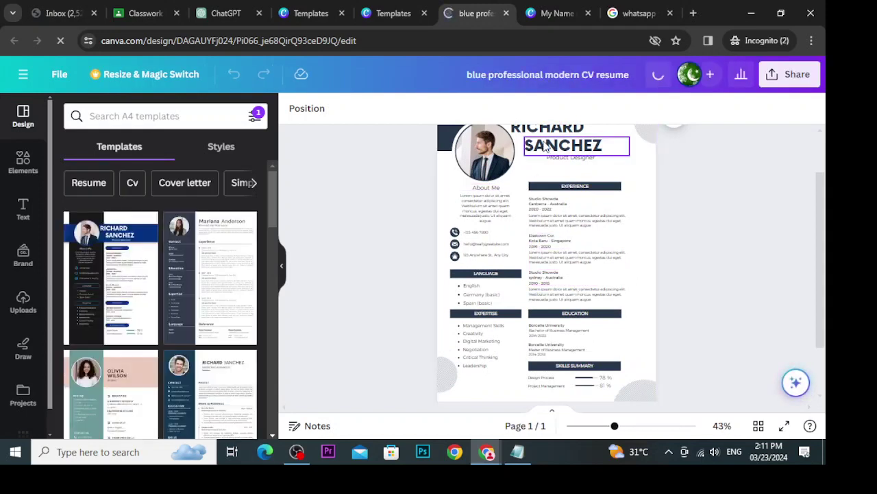
pyautogui.click(547, 146)
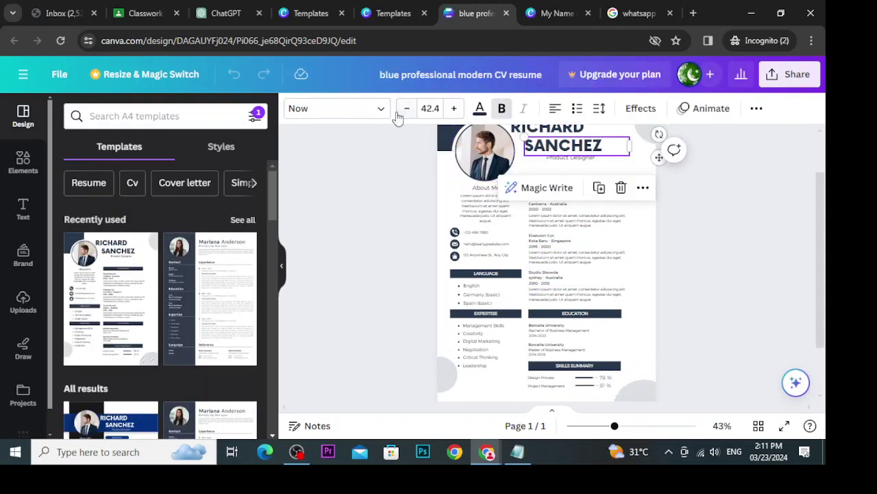
pyautogui.scroll(2, 489, 294)
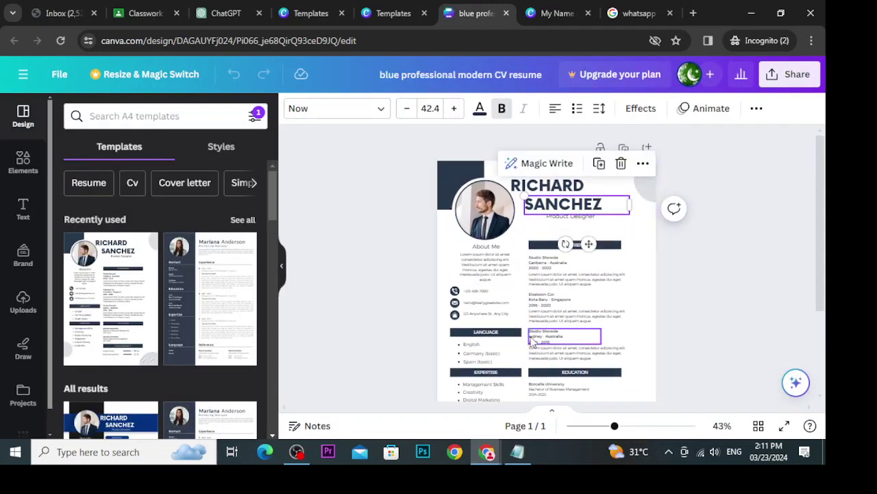
# Inspect the resume's separate text boxes by selecting the first job description, About Me paragraph, phone number, degree line and university name
pyautogui.click(536, 283)
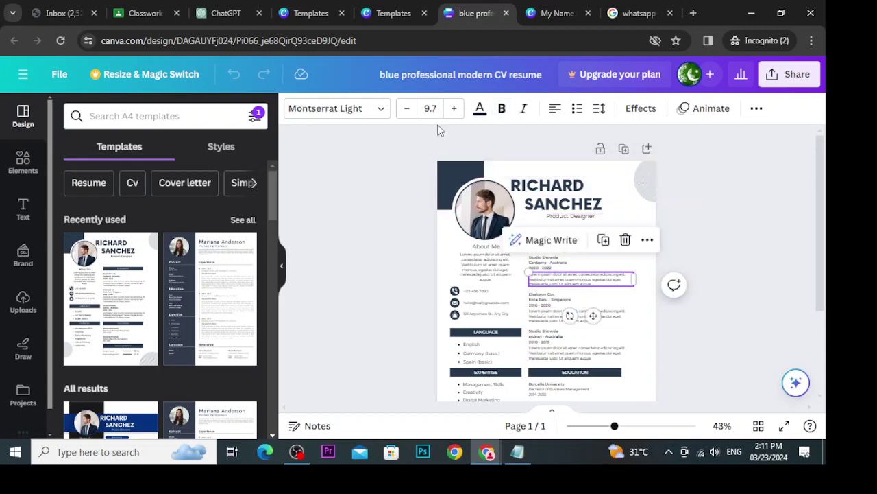
pyautogui.click(477, 273)
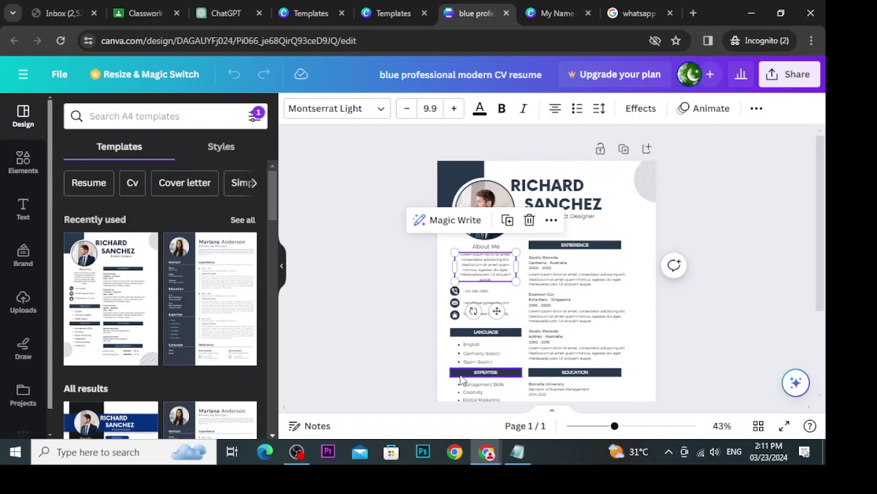
pyautogui.click(486, 292)
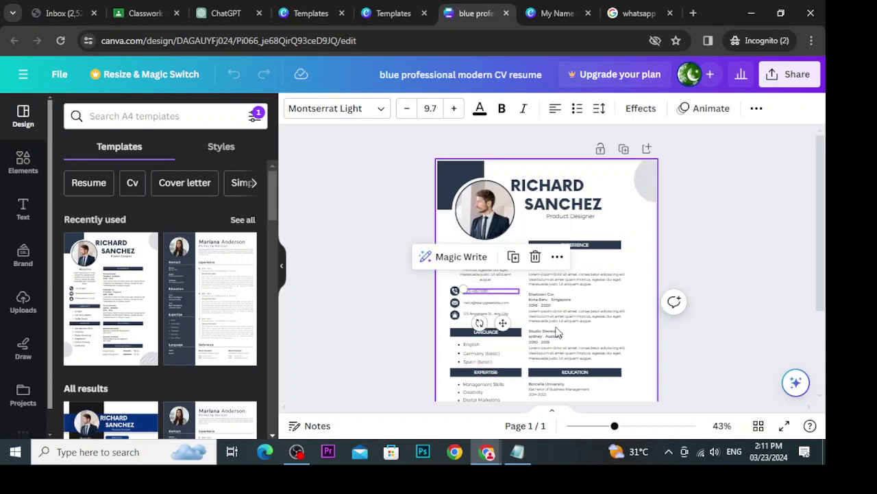
pyautogui.scroll(-3, 557, 333)
pyautogui.click(548, 268)
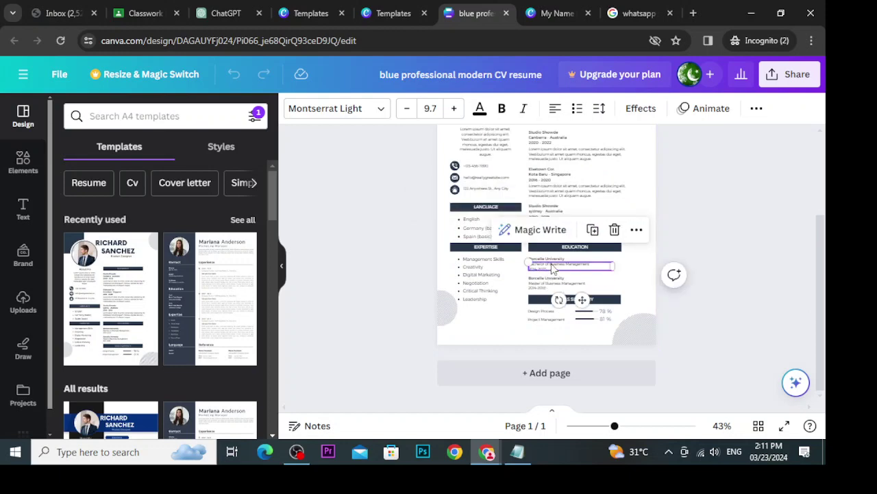
pyautogui.scroll(5, 551, 274)
pyautogui.click(543, 228)
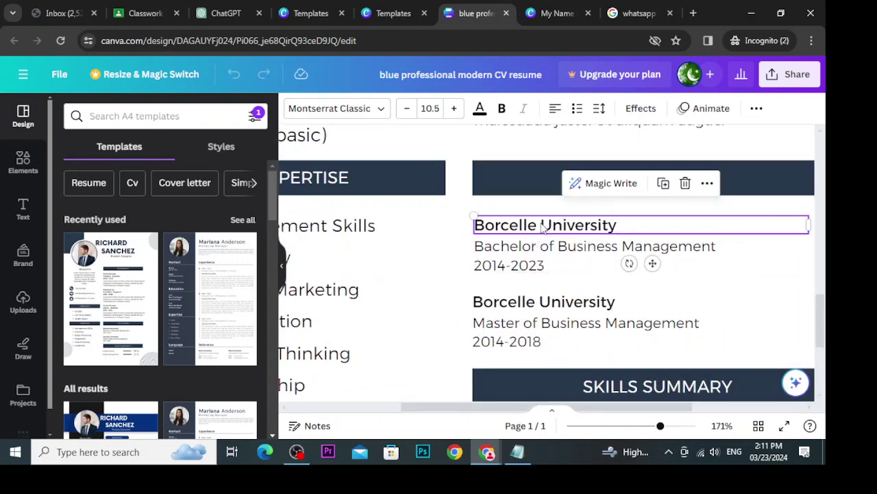
# Examine the whole resume layout, from the name heading through Experience, Language, Expertise and Education to Skills Summary
pyautogui.scroll(-5, 473, 336)
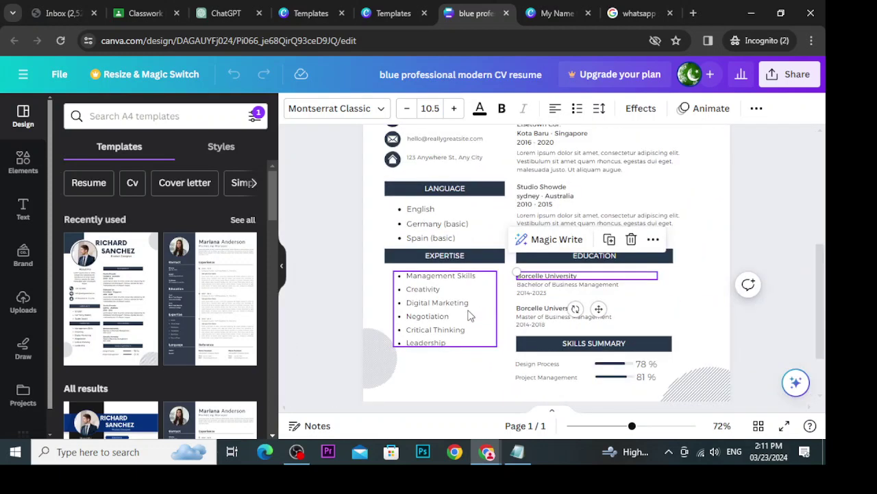
pyautogui.scroll(5, 470, 315)
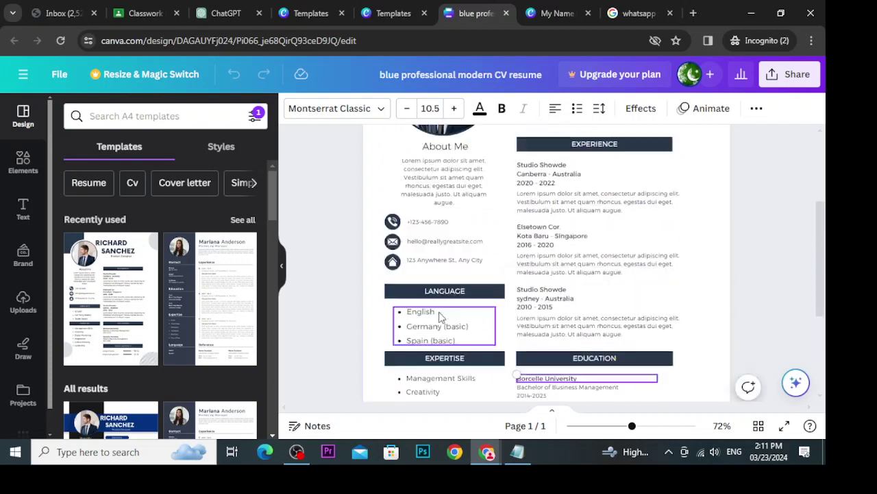
pyautogui.scroll(-2, 444, 352)
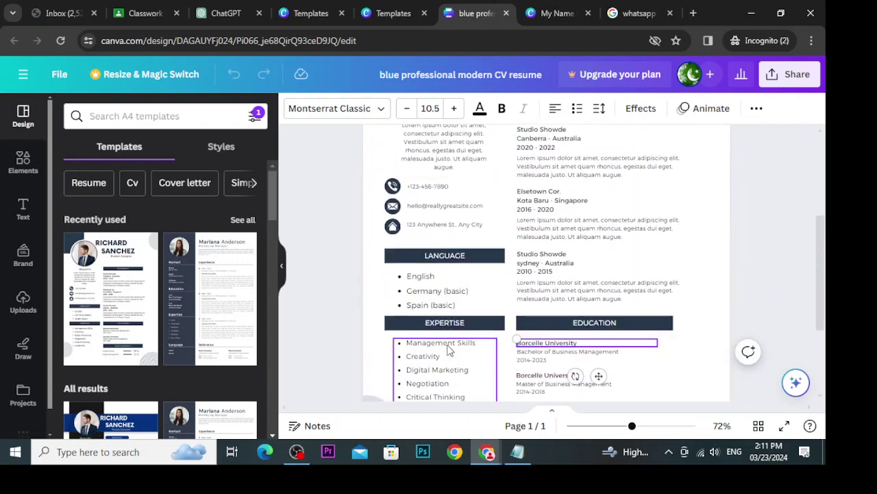
pyautogui.scroll(-3, 452, 350)
pyautogui.scroll(3, 508, 343)
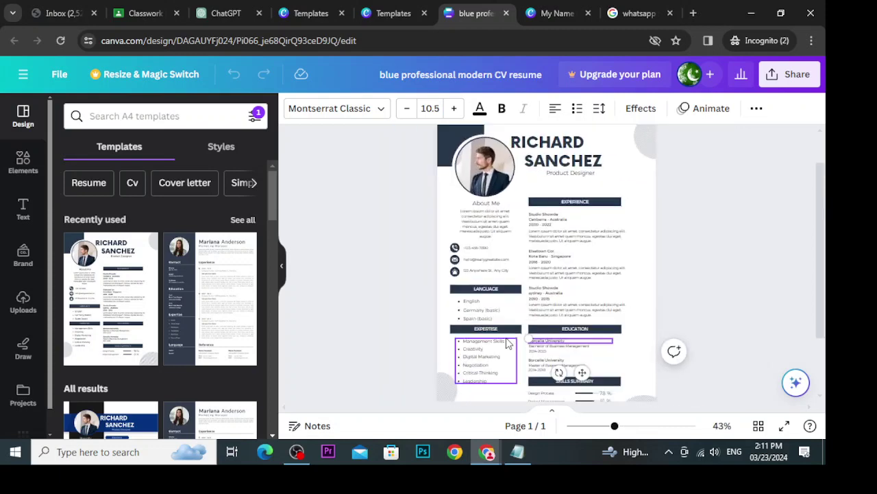
pyautogui.scroll(3, 508, 342)
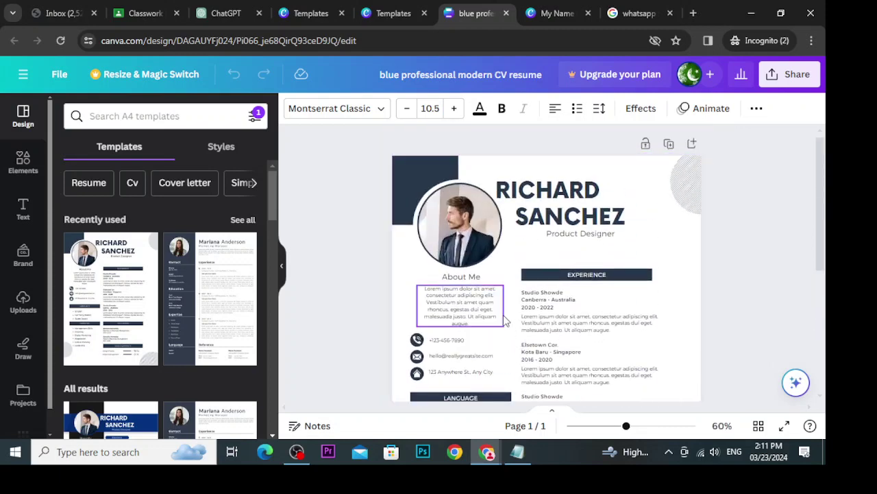
pyautogui.scroll(-2, 505, 320)
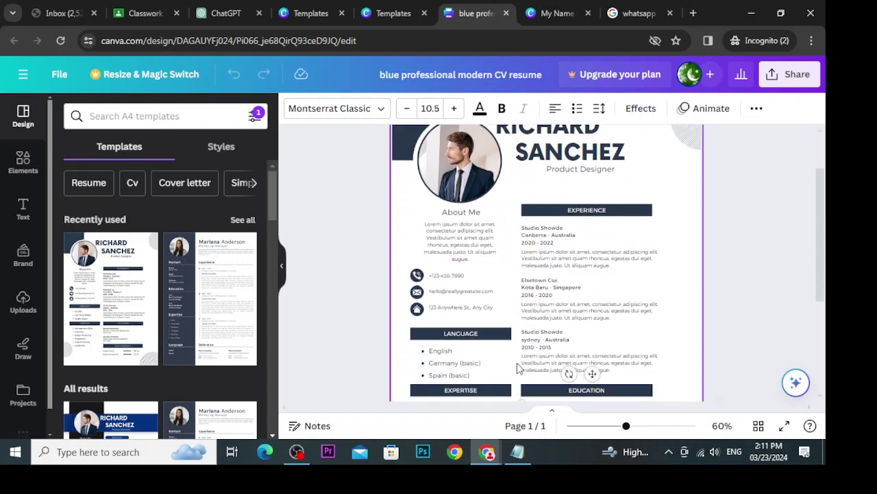
pyautogui.scroll(2, 519, 368)
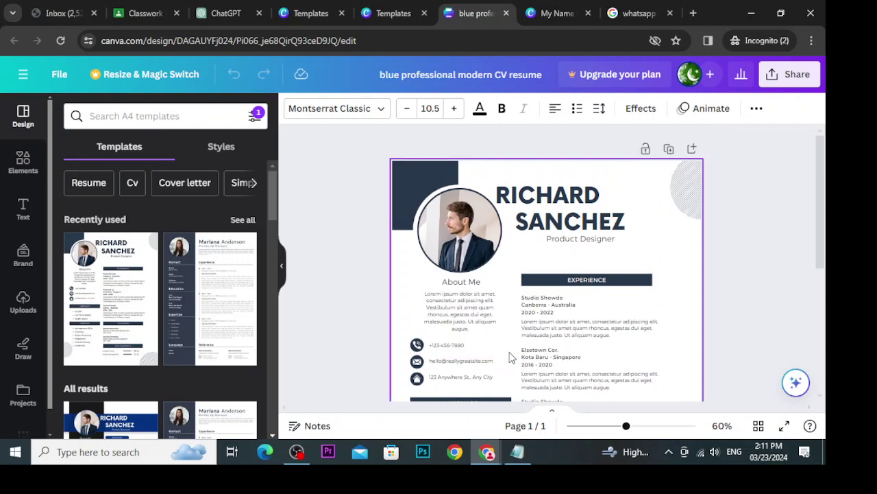
pyautogui.scroll(-4, 511, 343)
pyautogui.scroll(4, 511, 343)
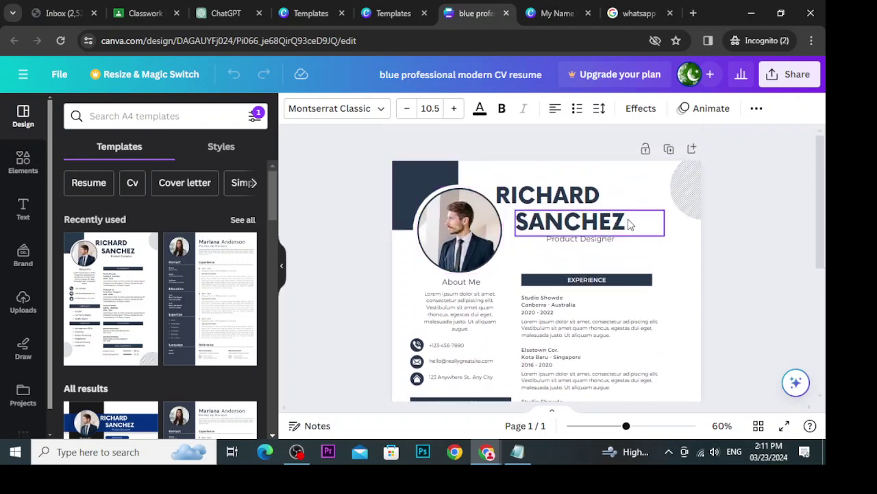
pyautogui.scroll(-6, 562, 288)
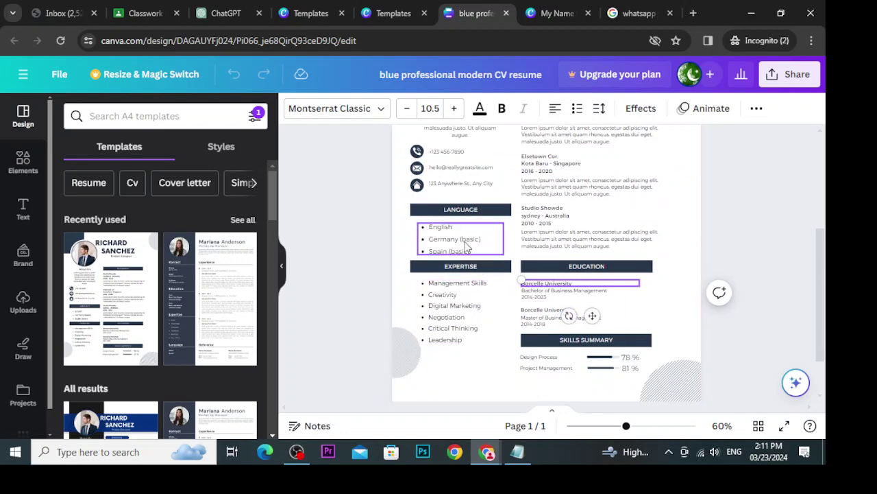
pyautogui.scroll(4, 493, 274)
pyautogui.scroll(-1, 603, 353)
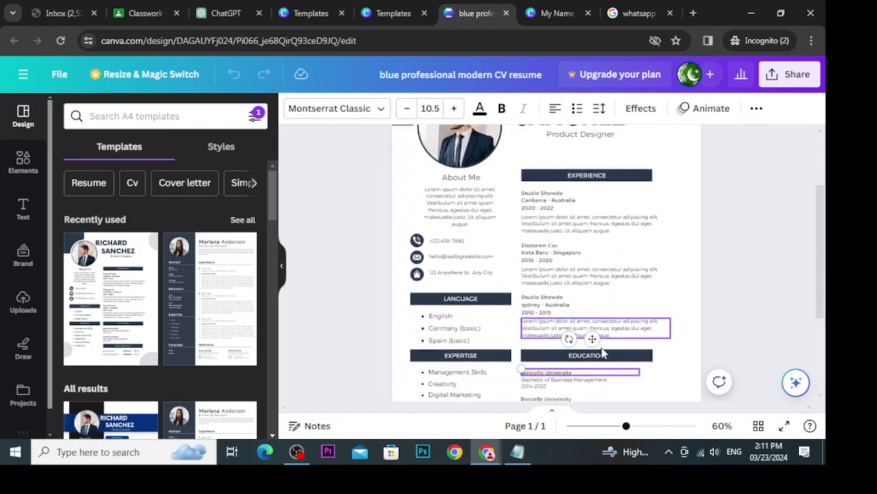
pyautogui.scroll(-3, 602, 353)
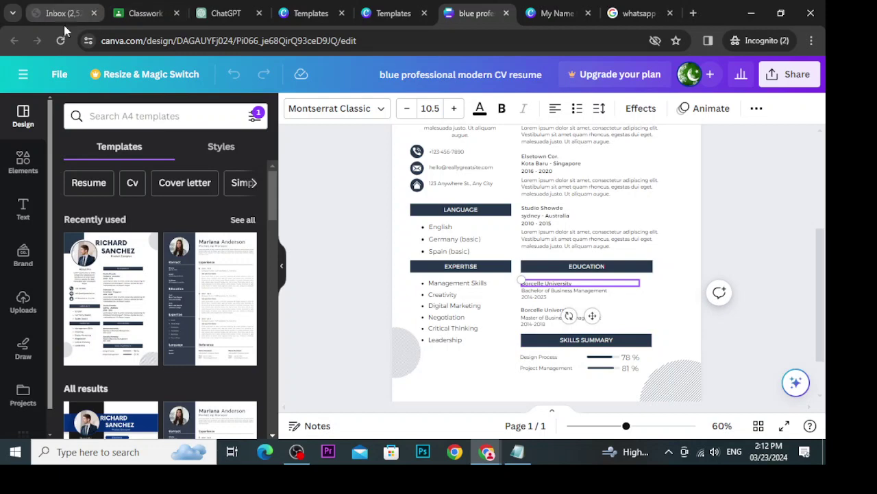
pyautogui.click(285, 128)
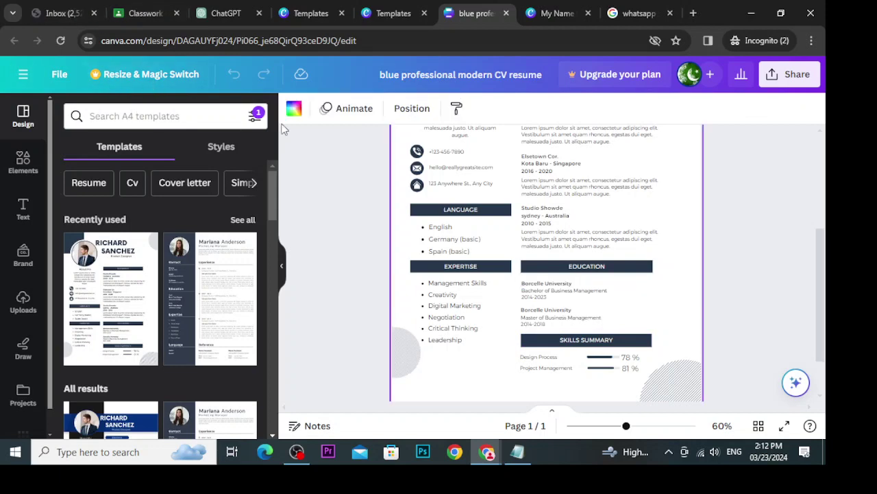
pyautogui.scroll(5, 284, 129)
# Check the search suggestions on the resume template page, and open Week 03.pptx from the Google Classroom classwork
pyautogui.click(393, 13)
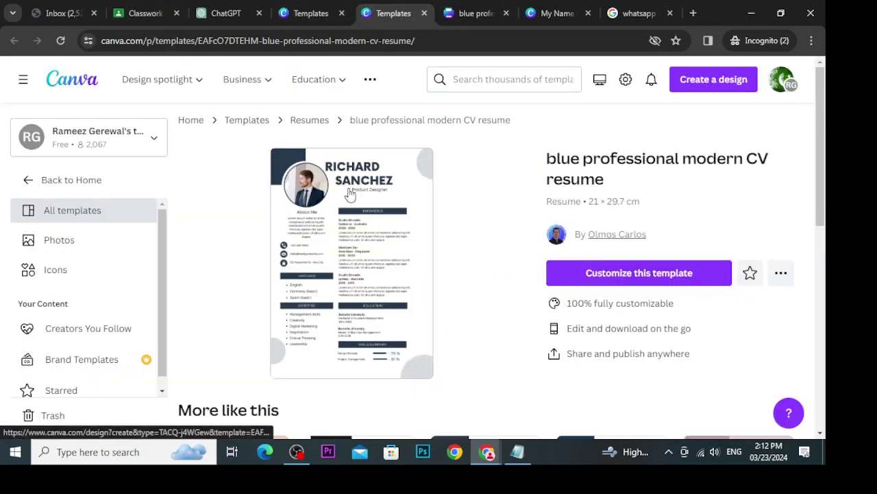
pyautogui.click(469, 82)
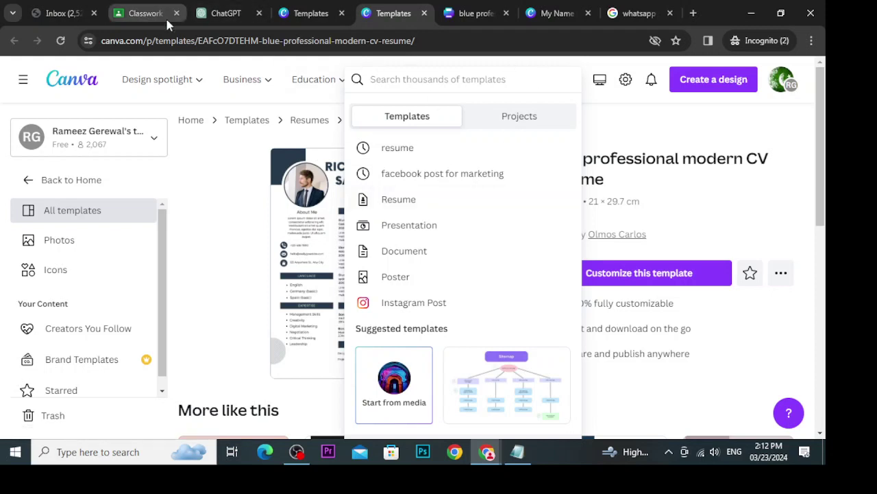
pyautogui.click(226, 13)
pyautogui.click(146, 13)
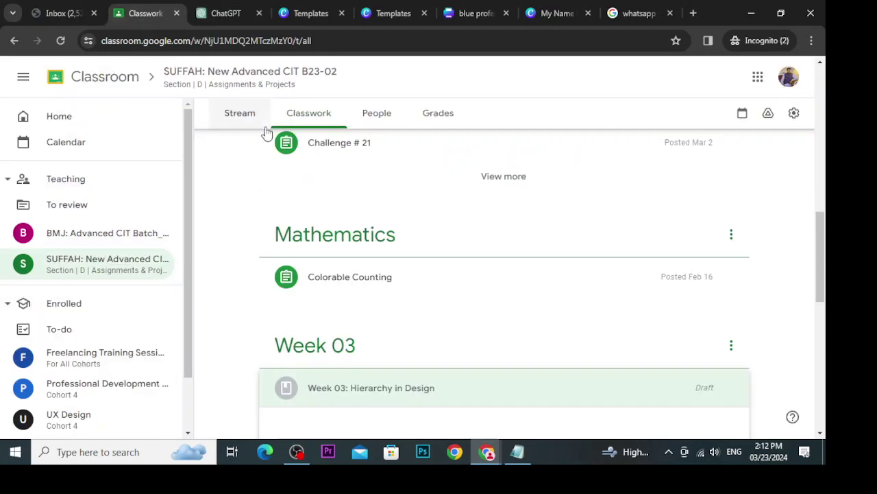
pyautogui.click(322, 339)
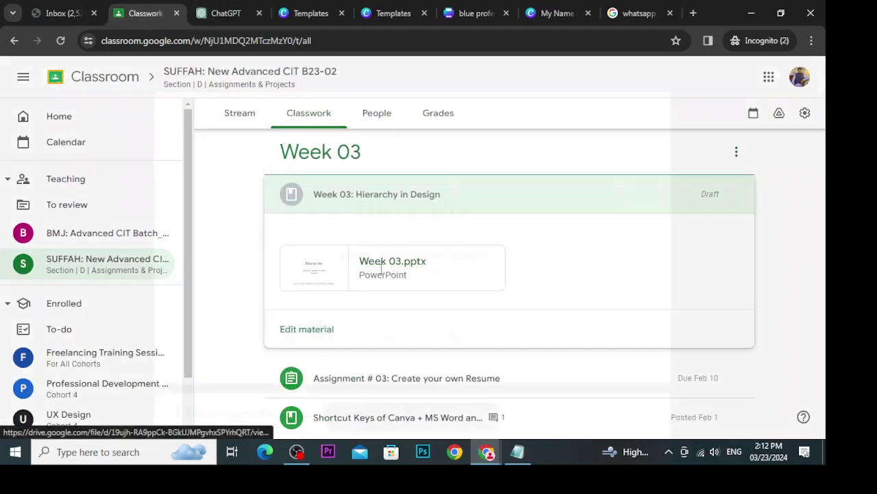
pyautogui.click(381, 268)
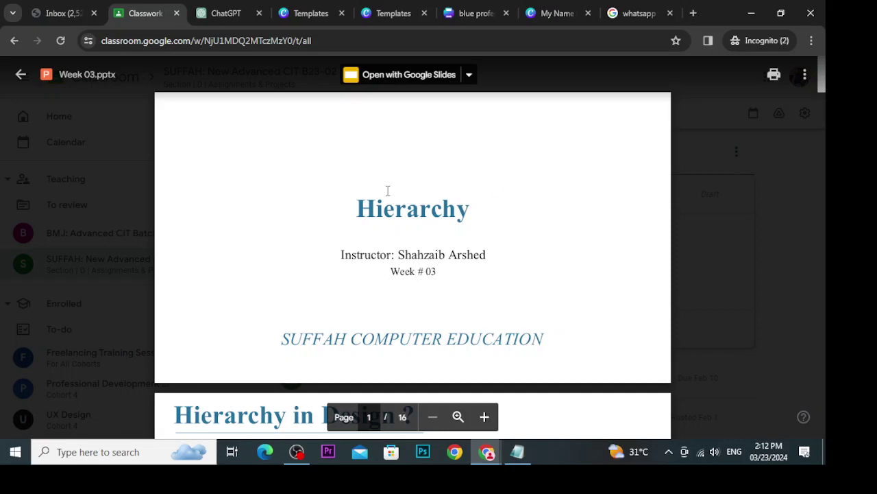
# Minimize both browser windows and the Google sign-in window to reach the desktop
pyautogui.click(750, 13)
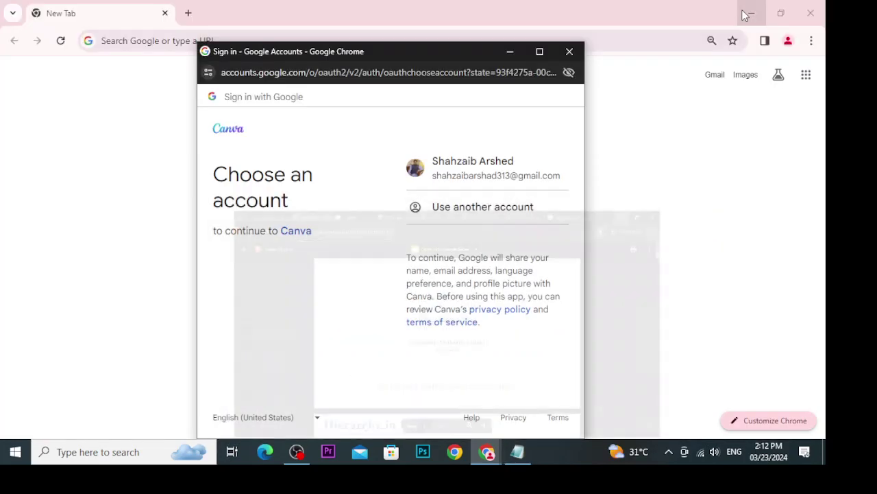
pyautogui.click(747, 13)
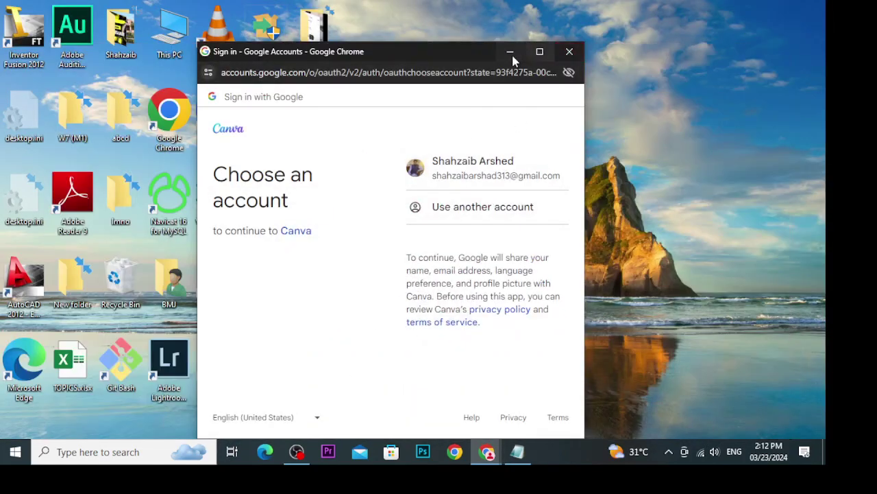
pyautogui.click(510, 52)
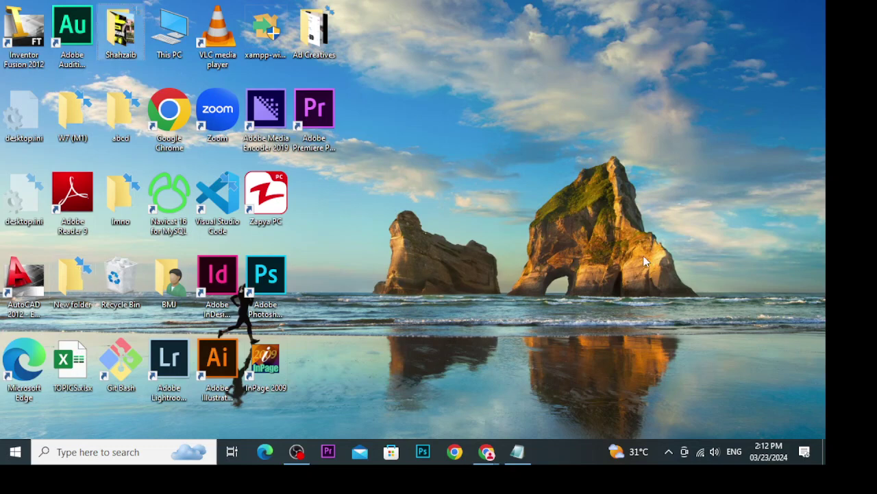
# Open Design Elements and Principles.pptx in PowerPoint from the instructor's desktop folder and dismiss the startup dialog
pyautogui.doubleClick(120, 54)
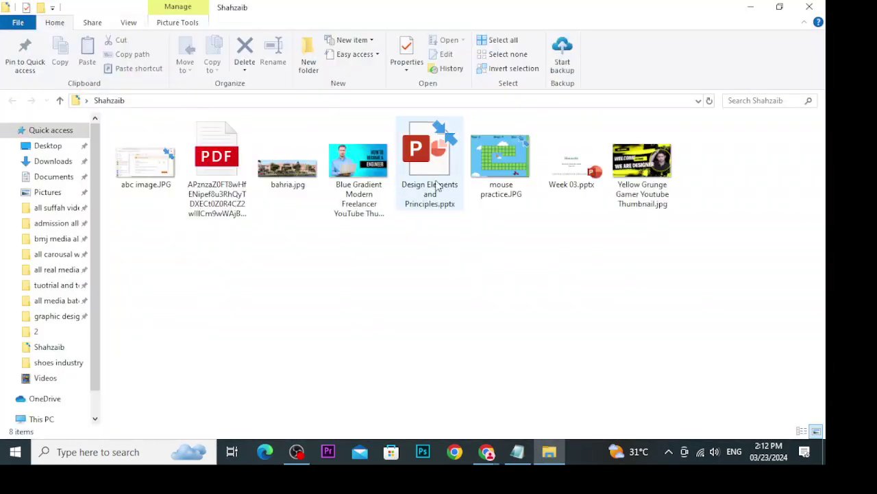
pyautogui.click(437, 186)
pyautogui.doubleClick(437, 185)
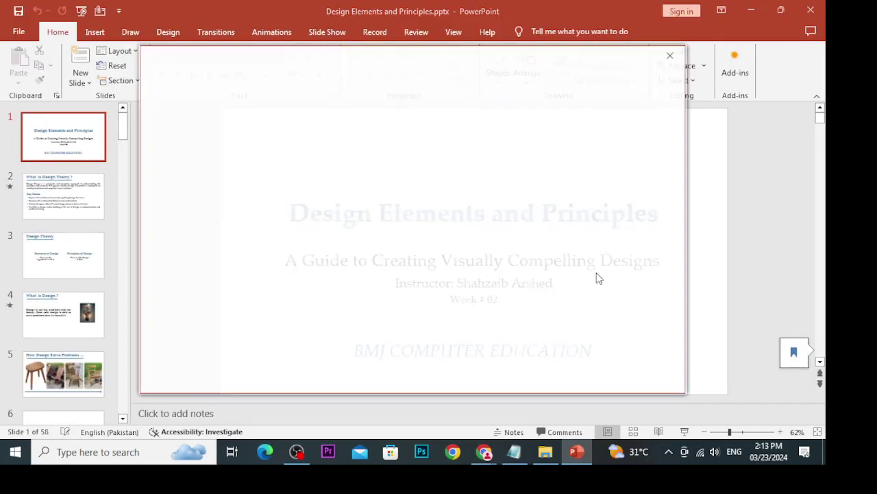
pyautogui.click(671, 55)
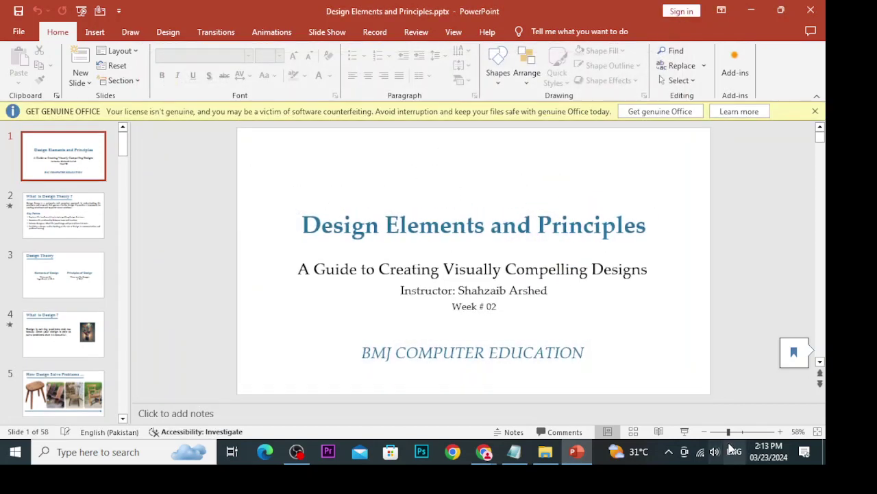
# View the first four slides, up to What is Design?, as a slide show and close the presentation
pyautogui.click(685, 432)
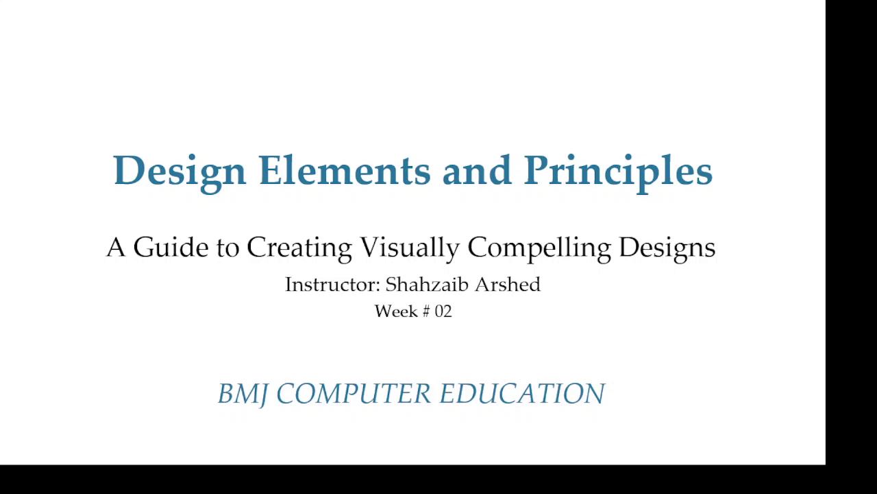
pyautogui.press('Right')
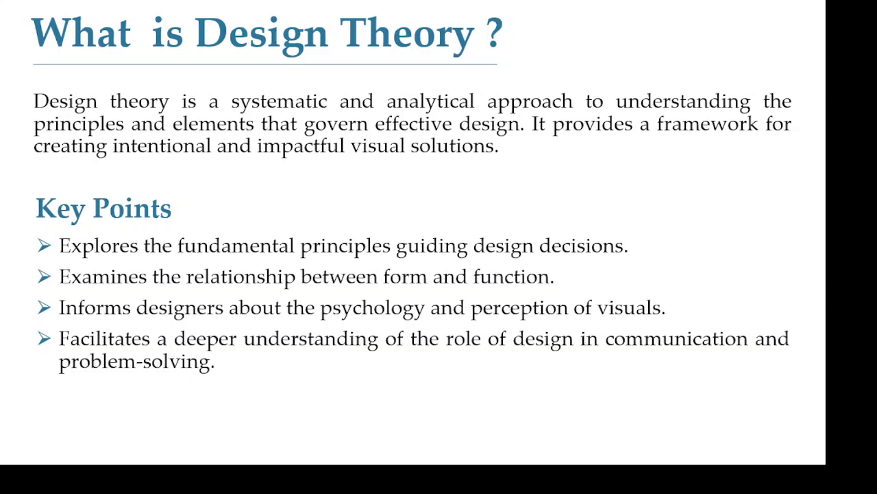
pyautogui.press('Right')
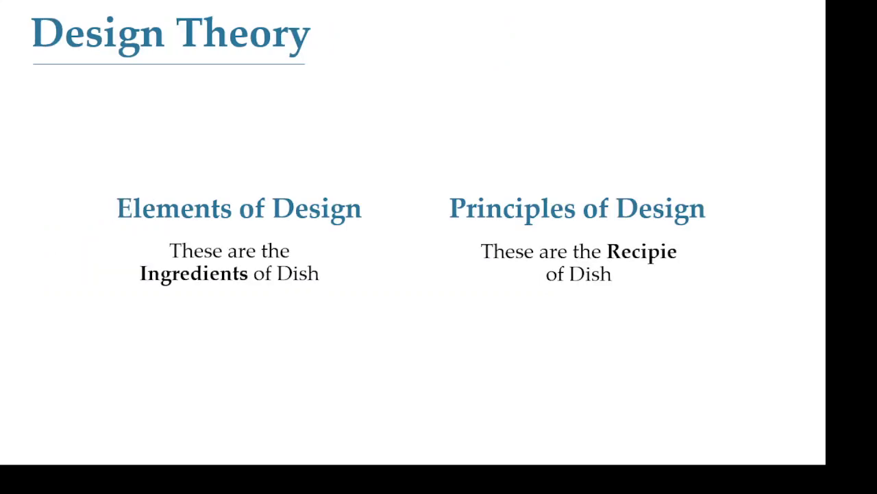
pyautogui.press('Right')
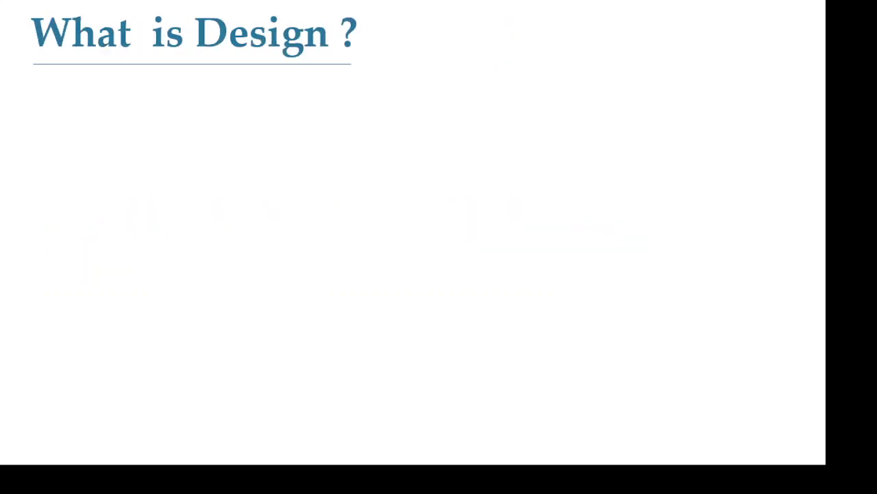
pyautogui.press('Escape')
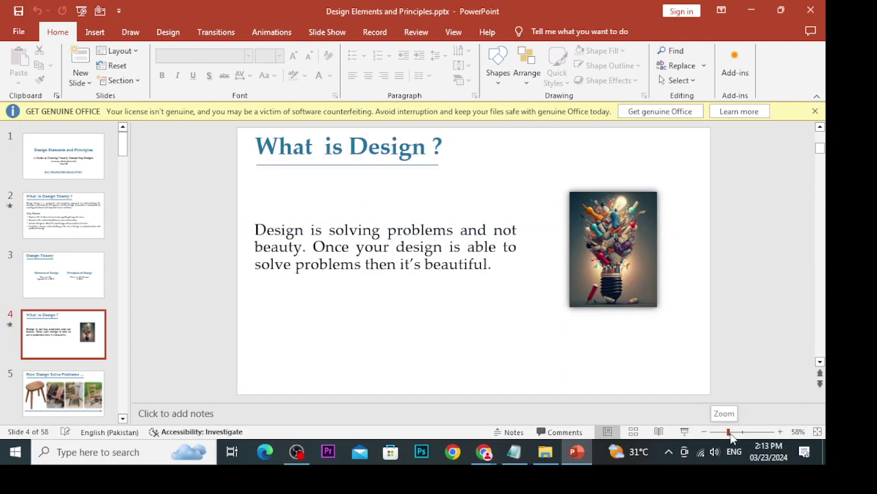
pyautogui.click(814, 111)
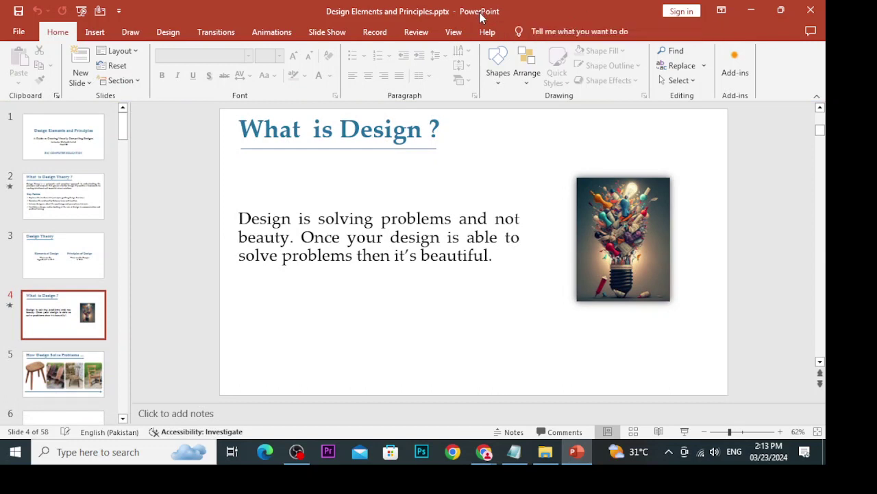
pyautogui.click(812, 10)
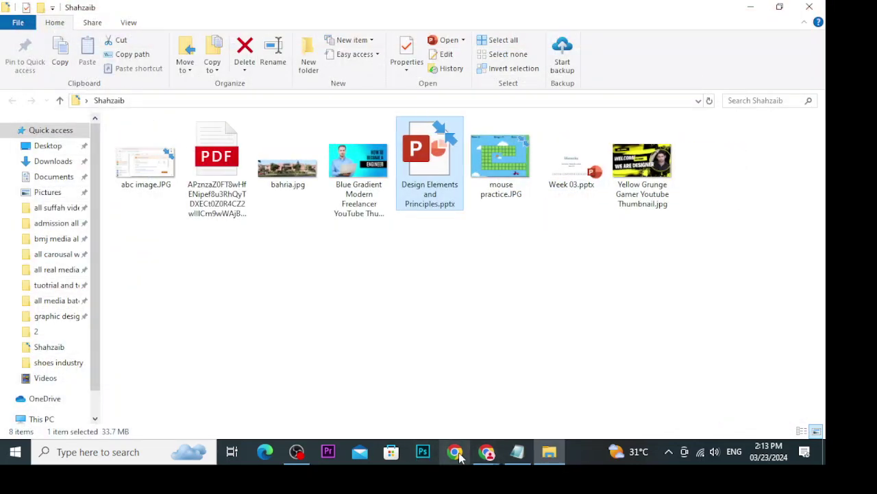
# Switch to the Chrome window with the classroom page and return from Canva's resume templates to the Canva home page
pyautogui.moveTo(487, 454)
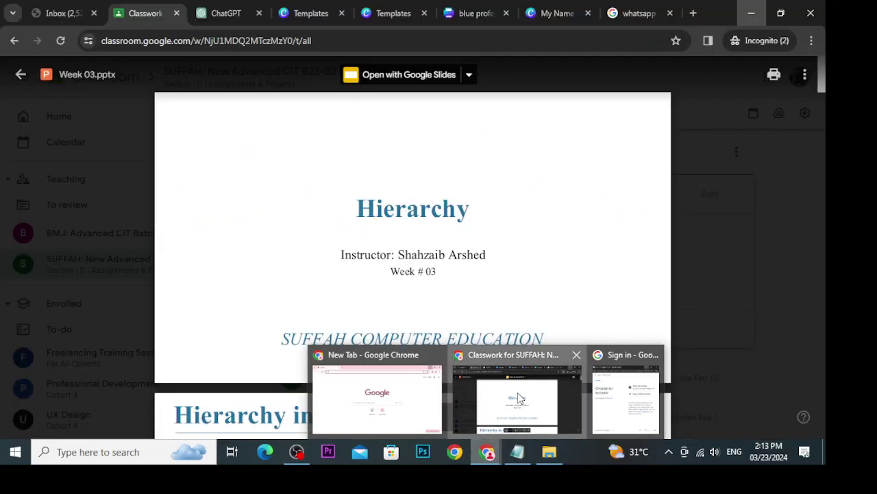
pyautogui.click(518, 397)
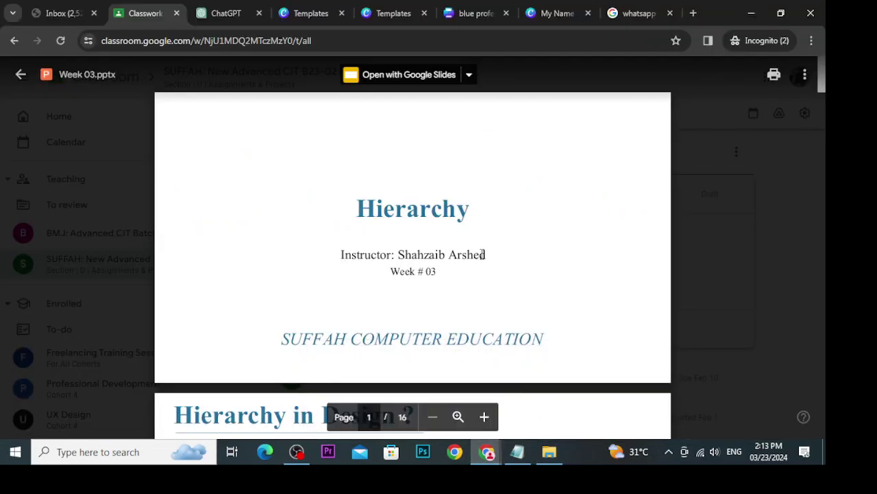
pyautogui.click(323, 17)
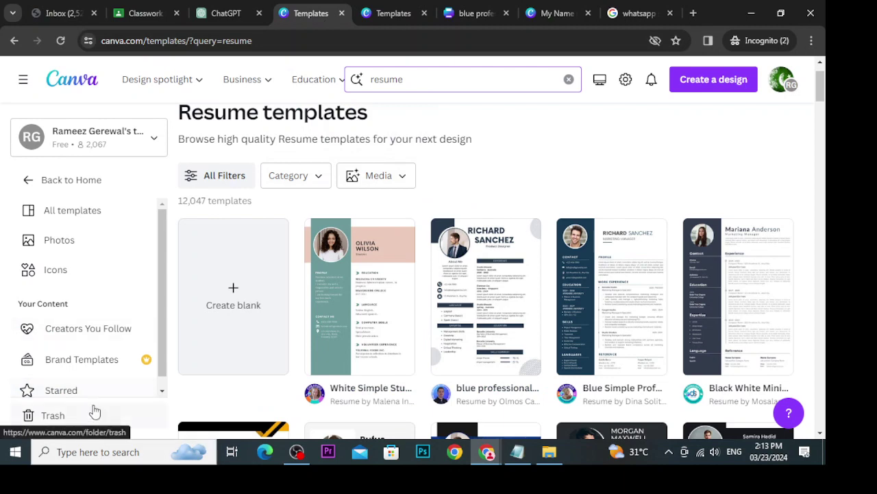
pyautogui.click(47, 185)
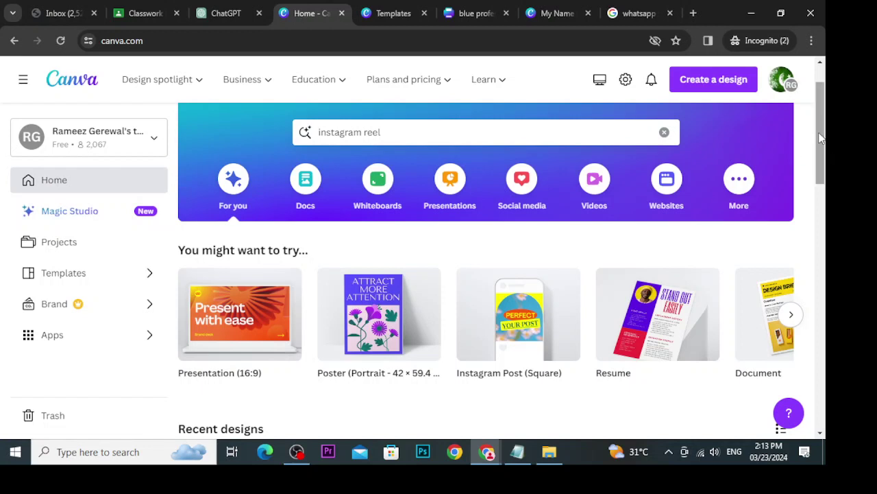
# Look through the recent designs on the Canva home page and return to the search area
pyautogui.moveTo(820, 138); pyautogui.dragTo(816, 187)
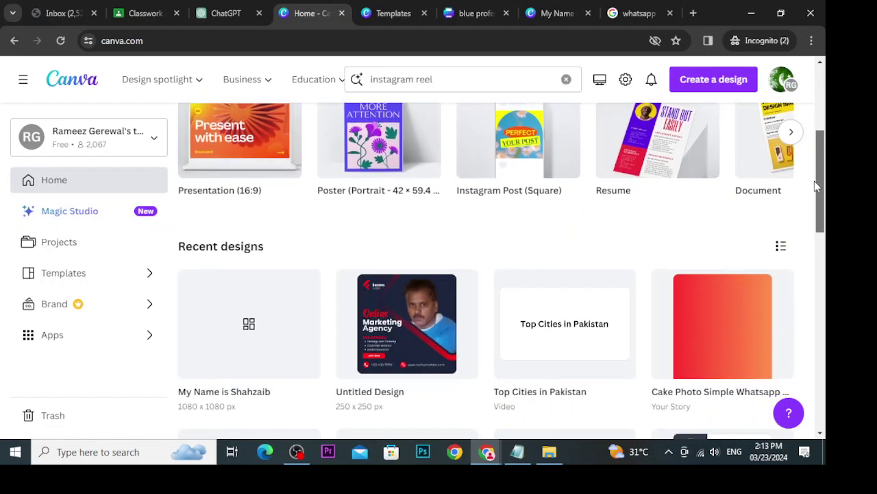
pyautogui.moveTo(419, 326)
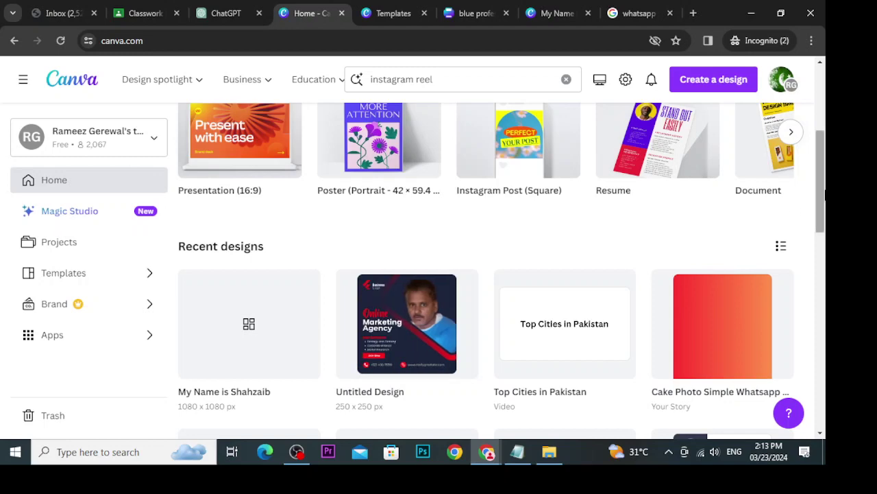
pyautogui.moveTo(822, 195); pyautogui.dragTo(825, 386)
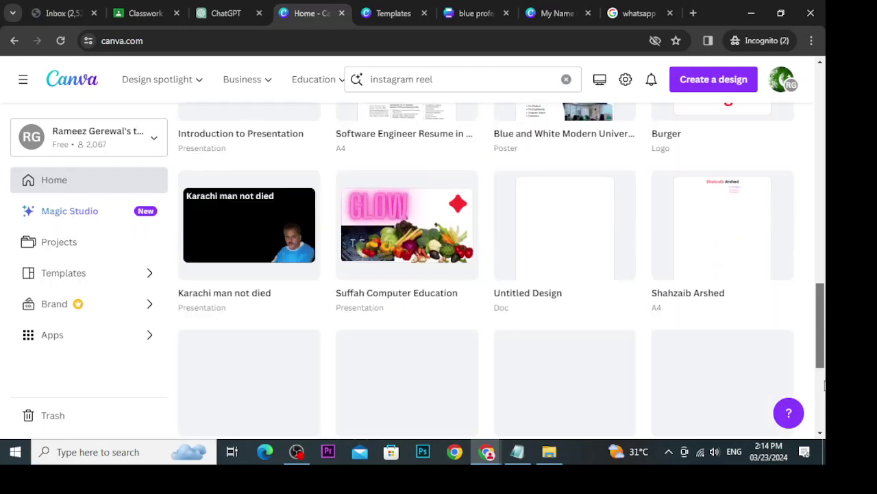
pyautogui.scroll(-5, 500, 274)
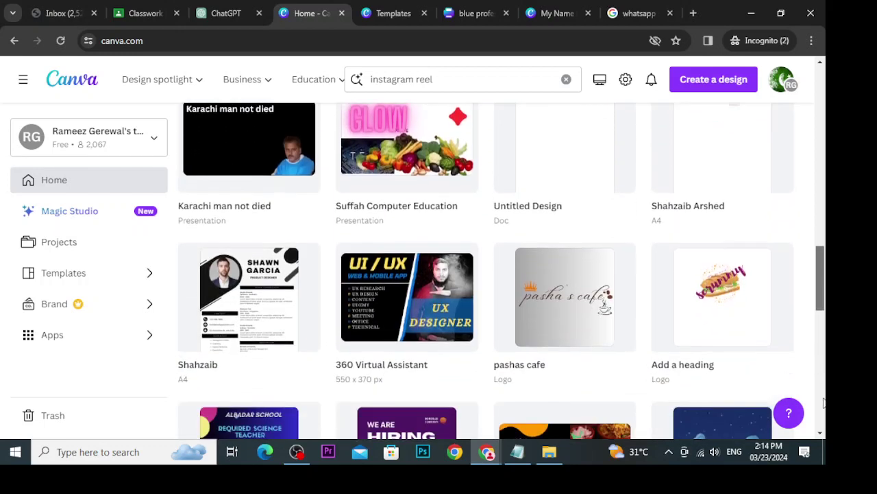
pyautogui.scroll(-5, 480, 274)
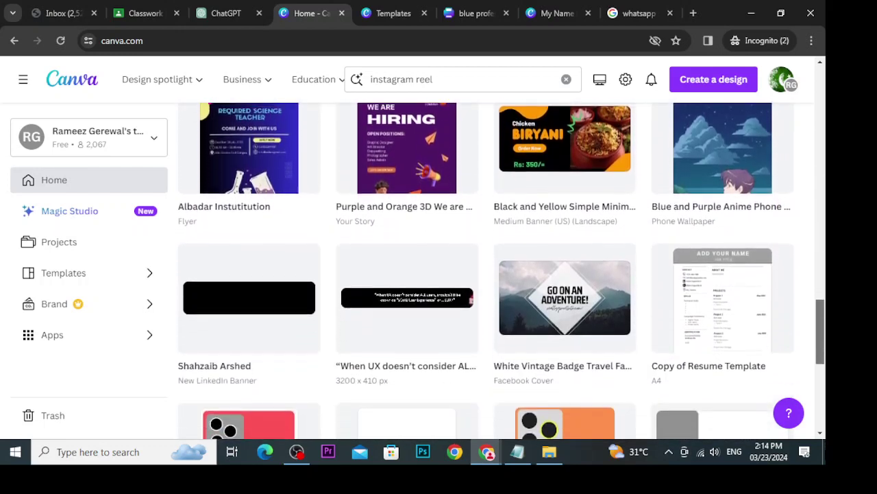
pyautogui.moveTo(821, 384); pyautogui.dragTo(822, 102)
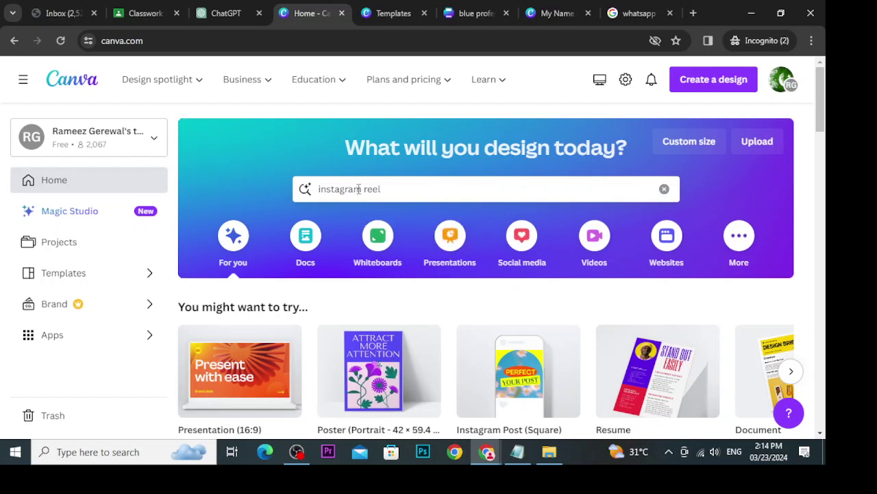
# Replace the home page search text with "a presentation for online business" and run the template search
pyautogui.moveTo(381, 189); pyautogui.dragTo(309, 191)
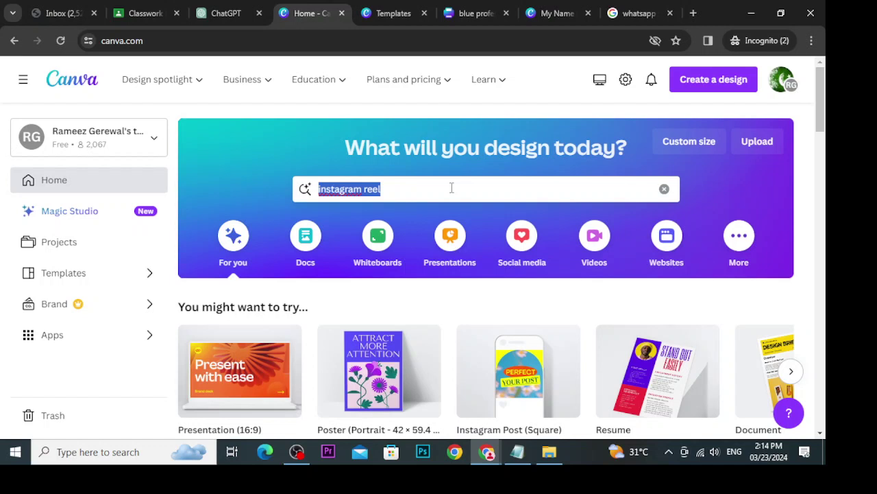
pyautogui.write('a')
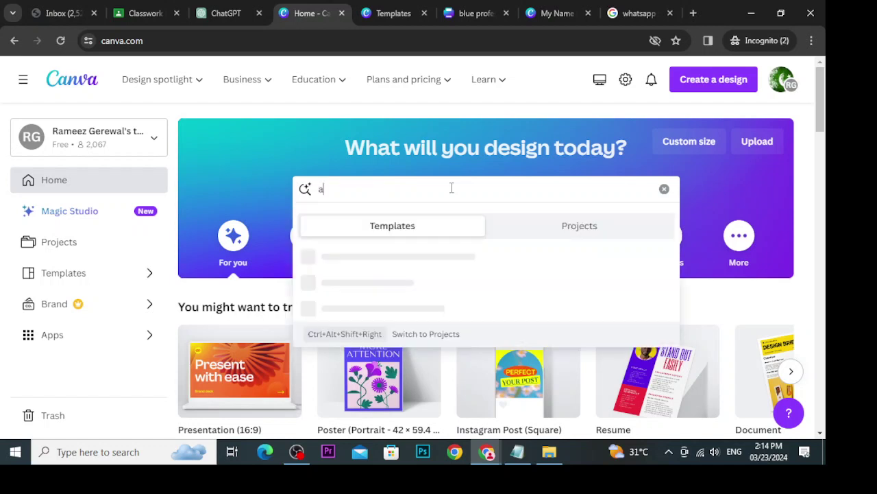
pyautogui.write(' presetn')
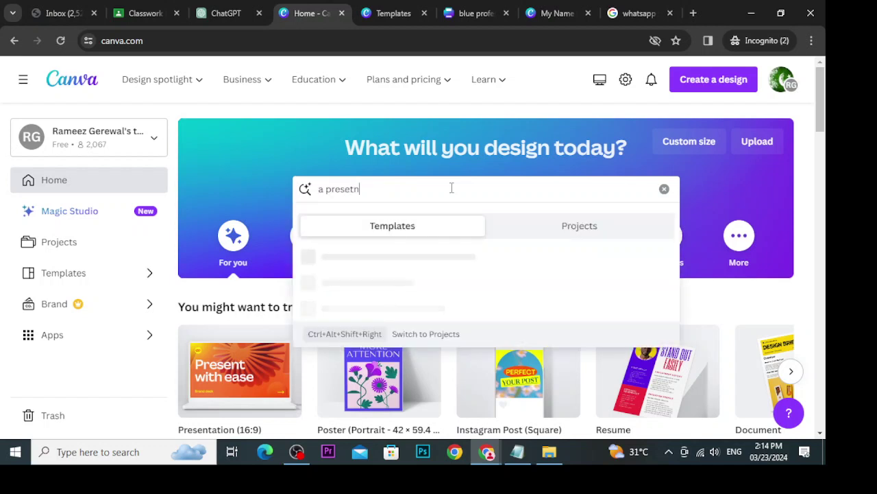
pyautogui.press('BackSpace')
pyautogui.press('BackSpace')
pyautogui.write('ntatoi')
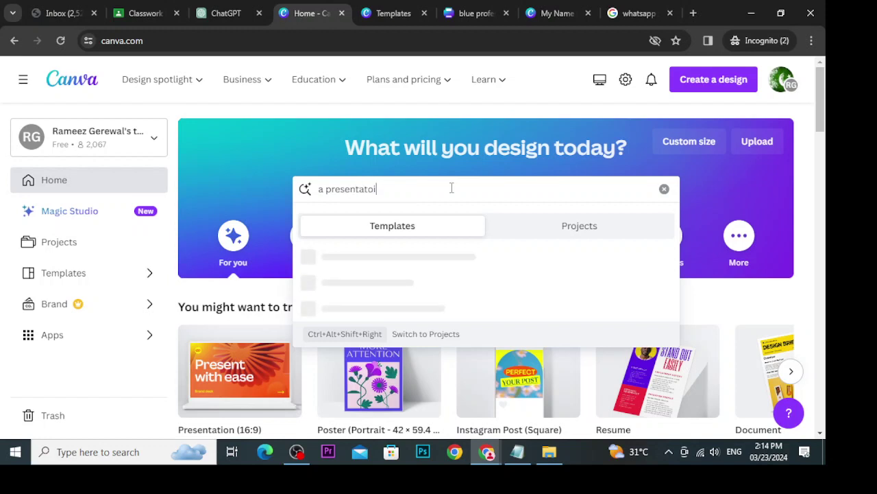
pyautogui.press('BackSpace')
pyautogui.press('BackSpace')
pyautogui.write('ion for')
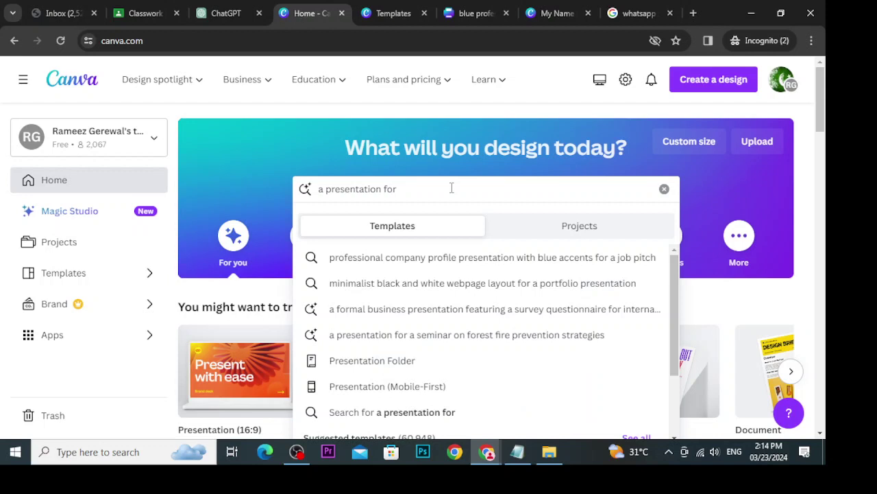
pyautogui.write(' online ')
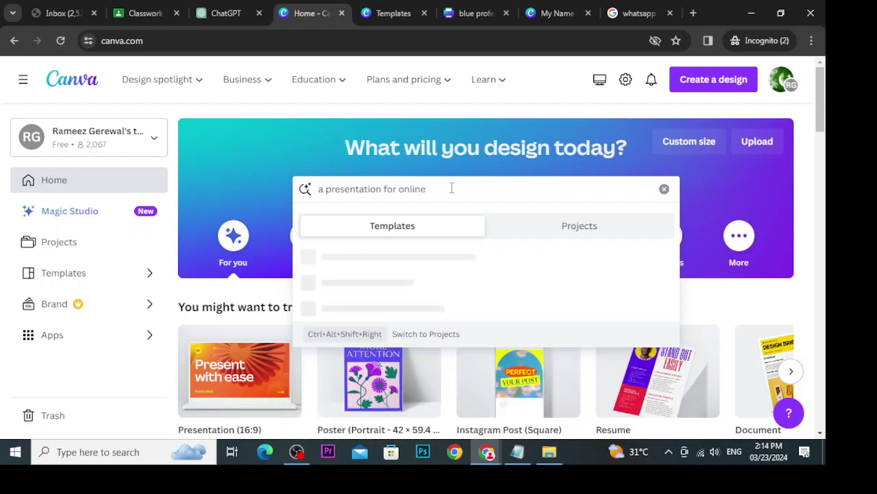
pyautogui.write('buniness')
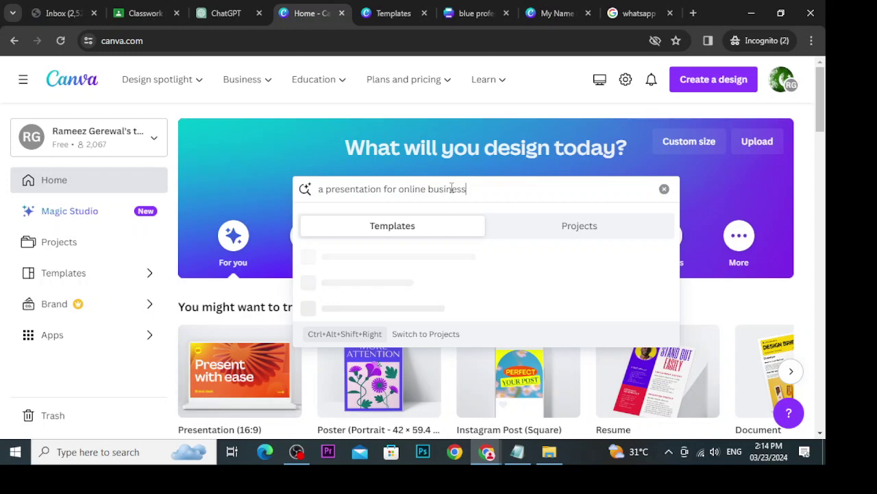
pyautogui.press('Return')
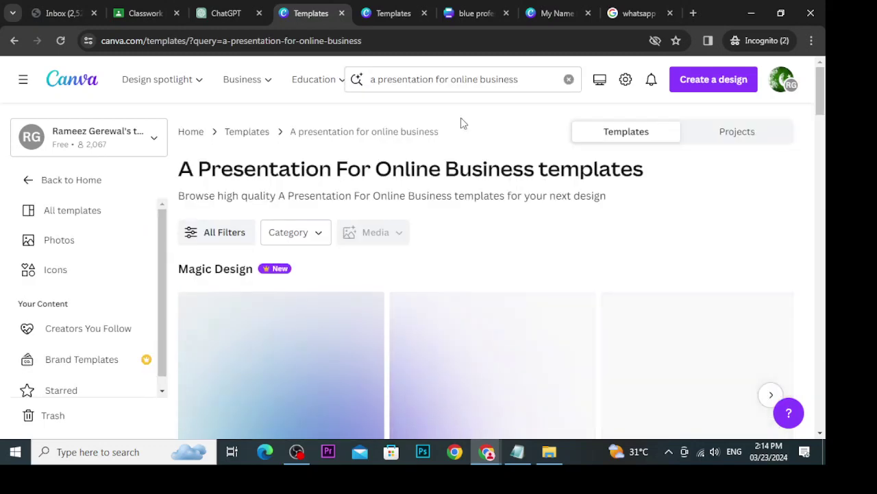
# Browse the presentation templates and open Red White Clean Minimalist Business Strategy Presentation for customizing
pyautogui.scroll(-2, 616, 245)
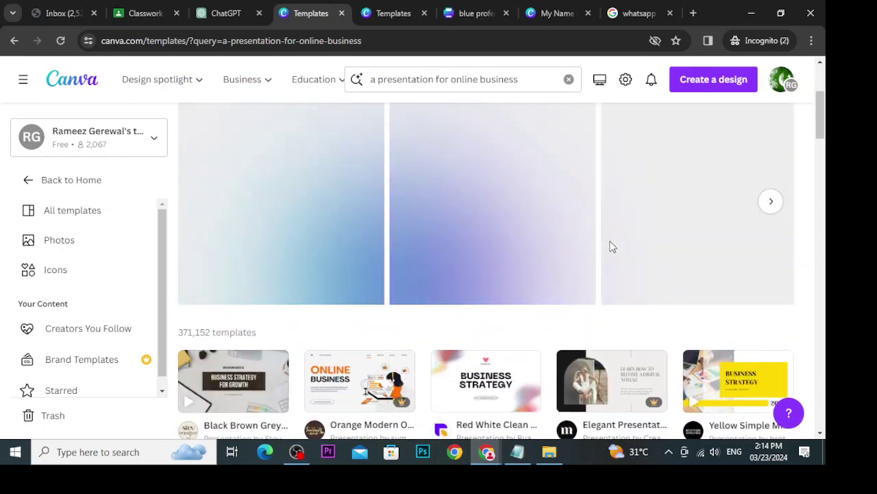
pyautogui.scroll(-1, 610, 246)
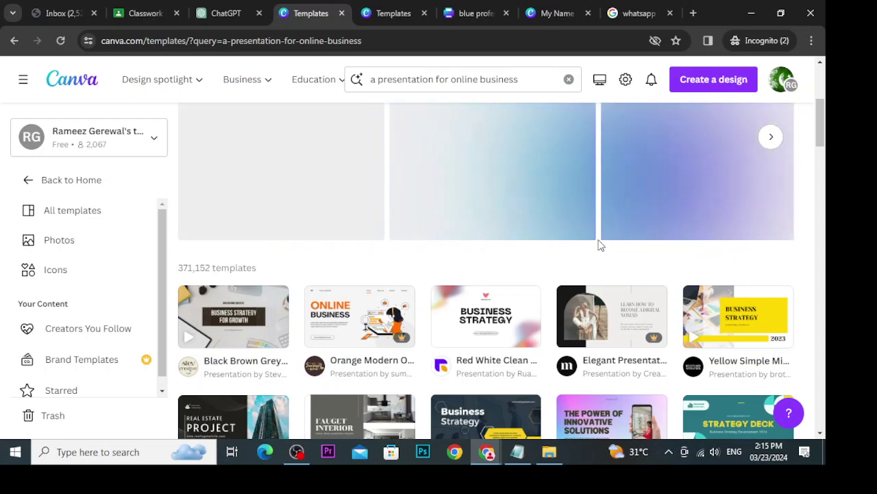
pyautogui.scroll(-2, 600, 245)
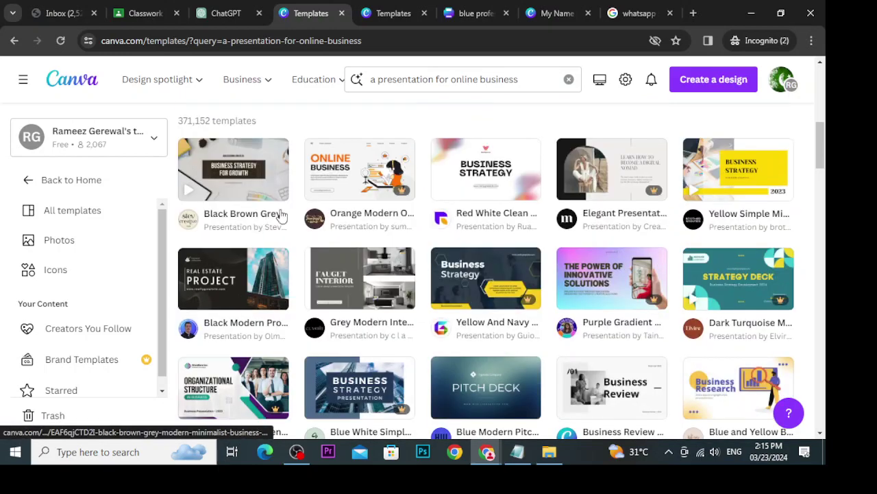
pyautogui.scroll(-1, 271, 264)
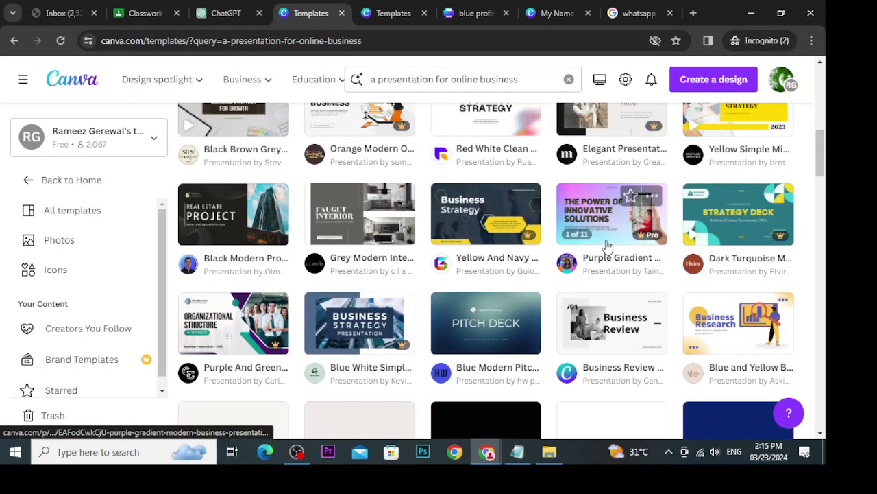
pyautogui.scroll(2, 590, 299)
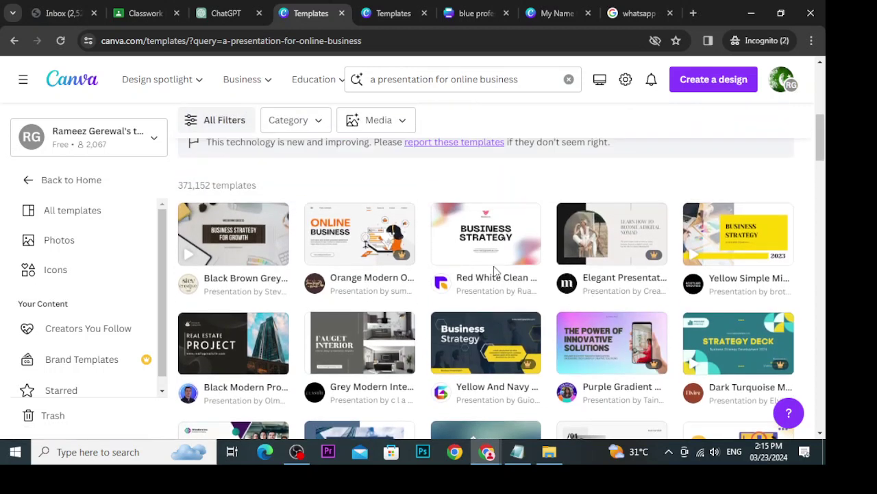
pyautogui.click(503, 256)
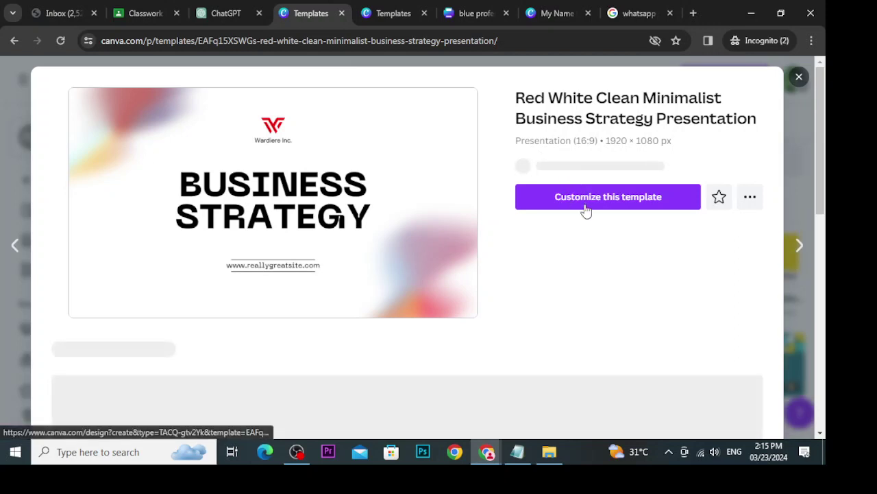
pyautogui.click(584, 206)
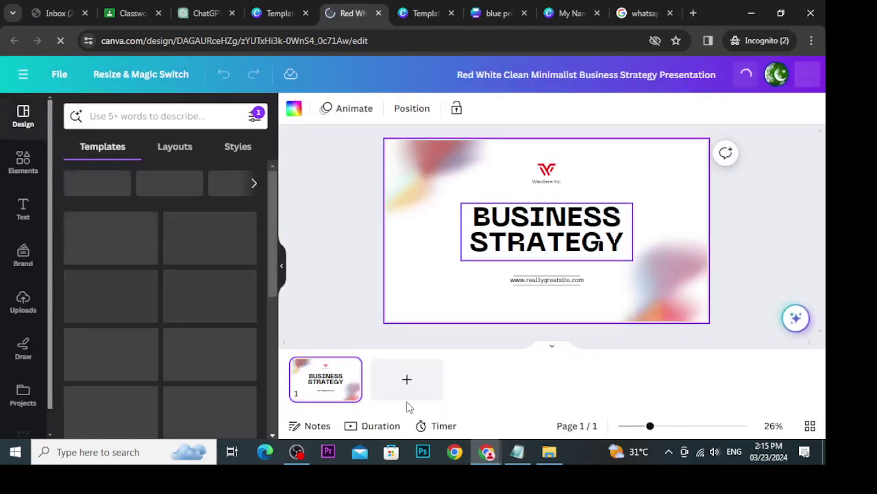
# Add two blank pages after the Business Strategy cover slide and make page 2 active
pyautogui.click(415, 394)
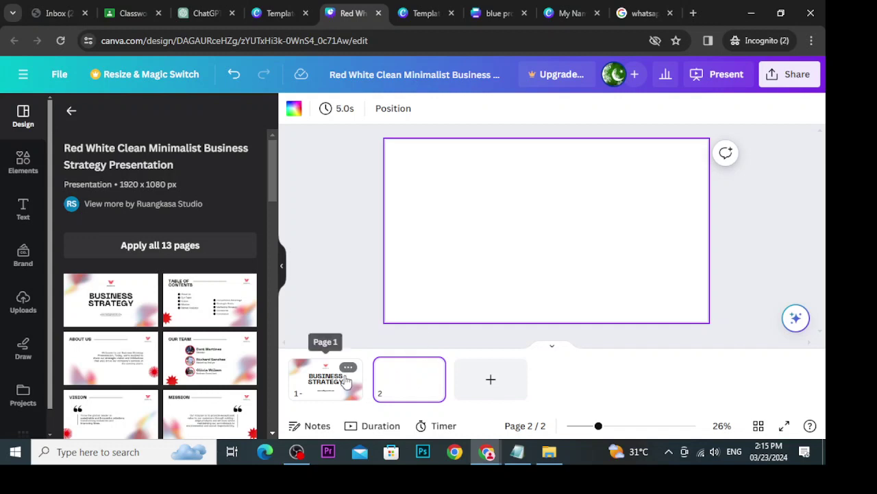
pyautogui.click(345, 379)
pyautogui.click(403, 390)
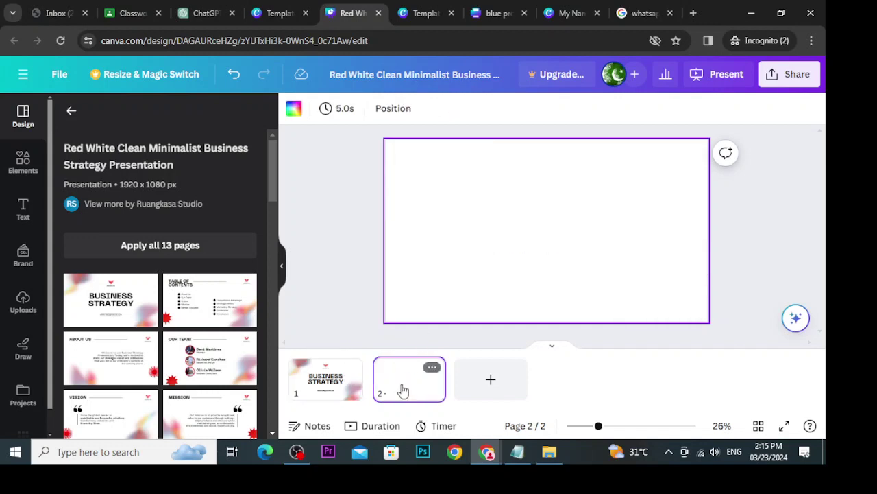
pyautogui.click(489, 384)
pyautogui.click(395, 388)
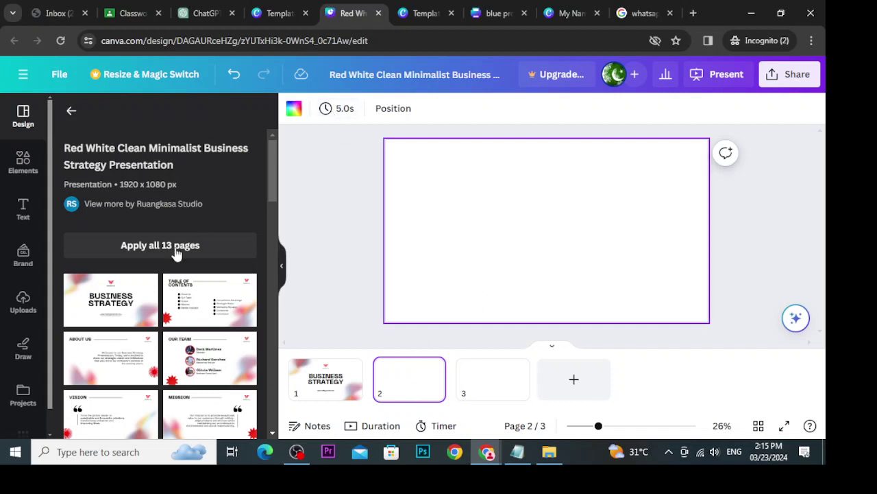
# Place the uploaded photo of the neon-lit archway on page 2 and enlarge it to fill the page
pyautogui.click(24, 299)
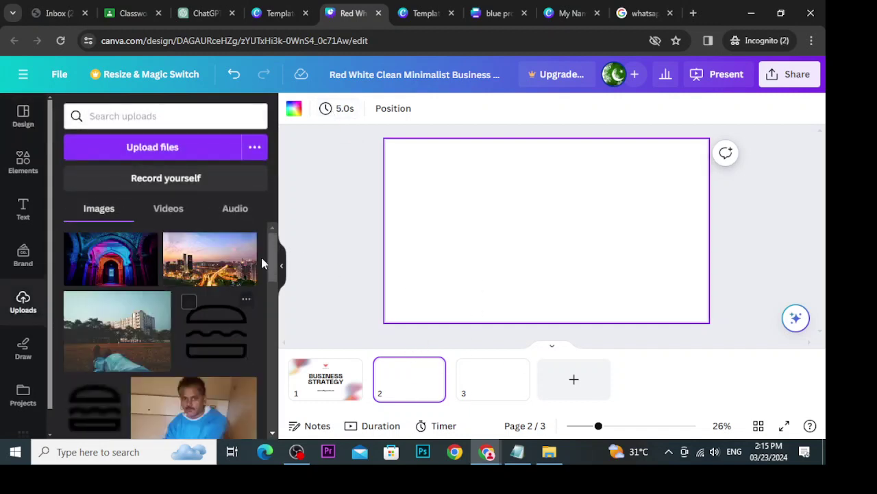
pyautogui.click(118, 266)
pyautogui.moveTo(437, 294); pyautogui.dragTo(386, 319)
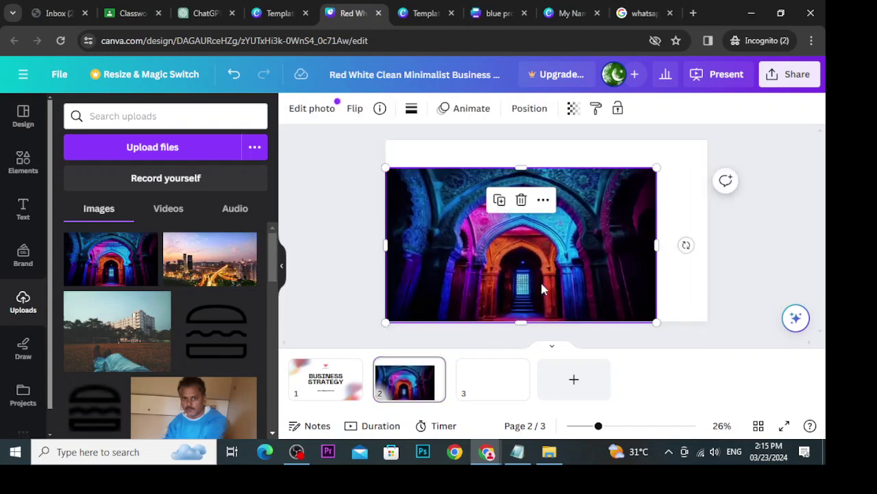
pyautogui.moveTo(657, 167); pyautogui.dragTo(714, 157)
# Fill page 3 with the uploaded city skyline photo, and add a blank fourth page
pyautogui.click(478, 388)
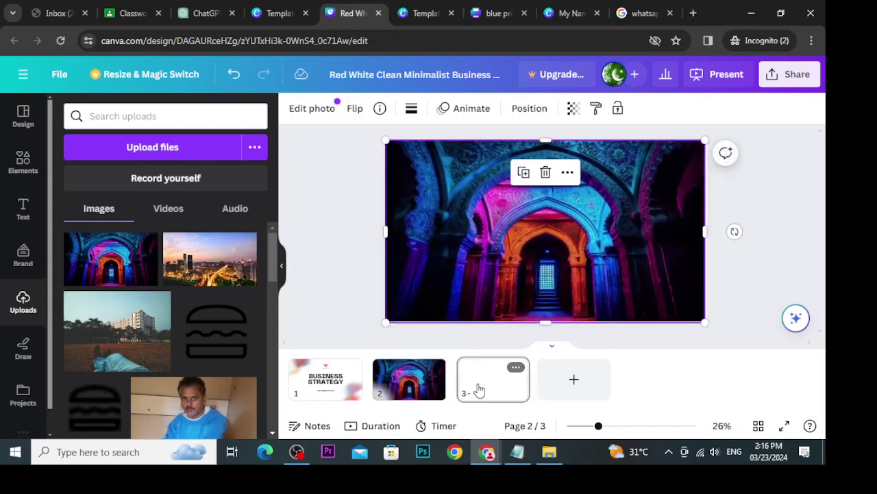
pyautogui.click(190, 267)
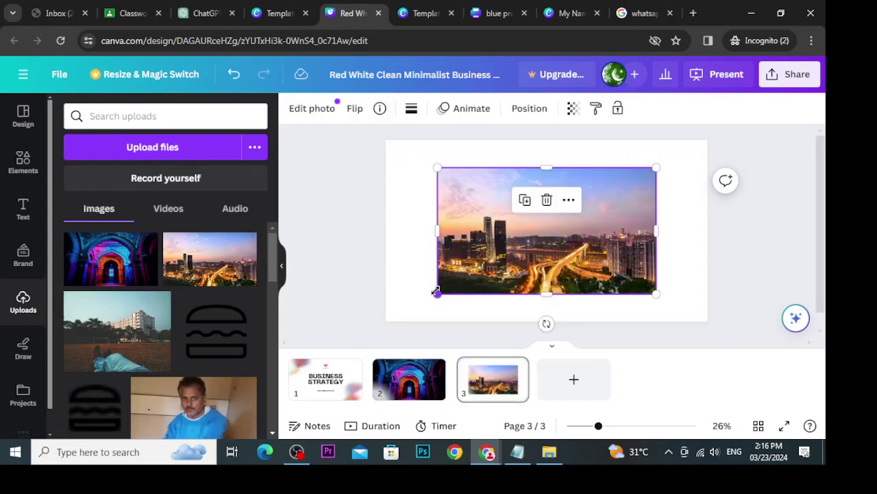
pyautogui.moveTo(437, 293); pyautogui.dragTo(374, 305)
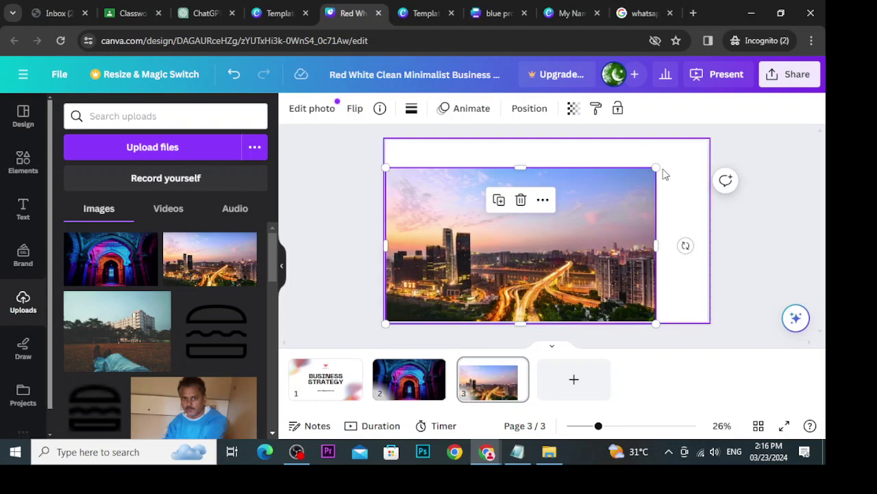
pyautogui.moveTo(656, 167); pyautogui.dragTo(709, 144)
pyautogui.click(730, 264)
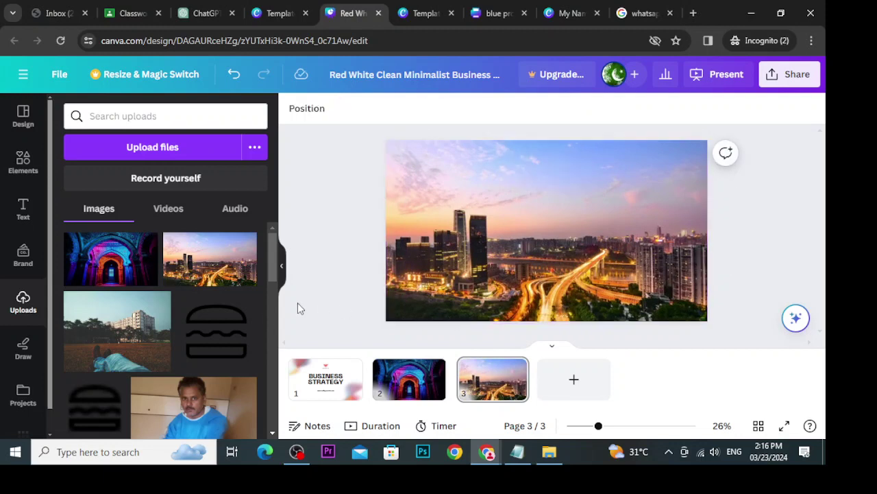
pyautogui.click(562, 392)
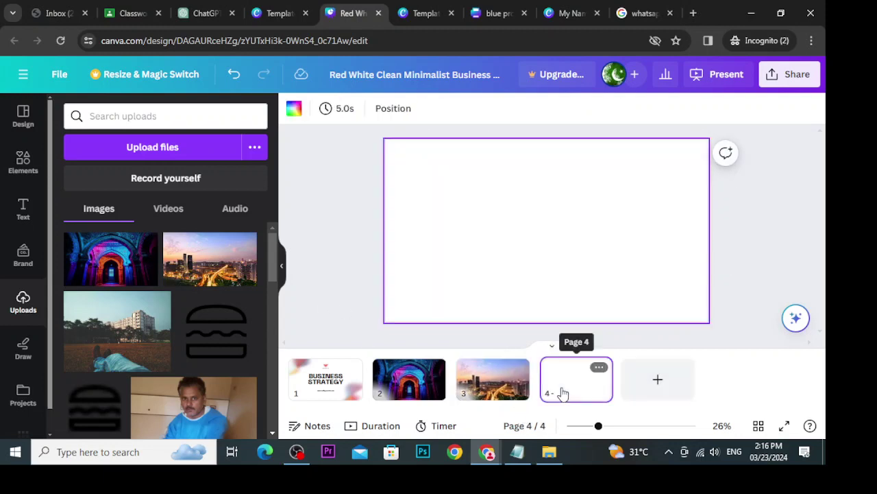
# Place the uploaded vegetables photo with the white background on page 4 and enlarge it to span the page's width
pyautogui.scroll(-3, 140, 328)
pyautogui.scroll(-3, 139, 327)
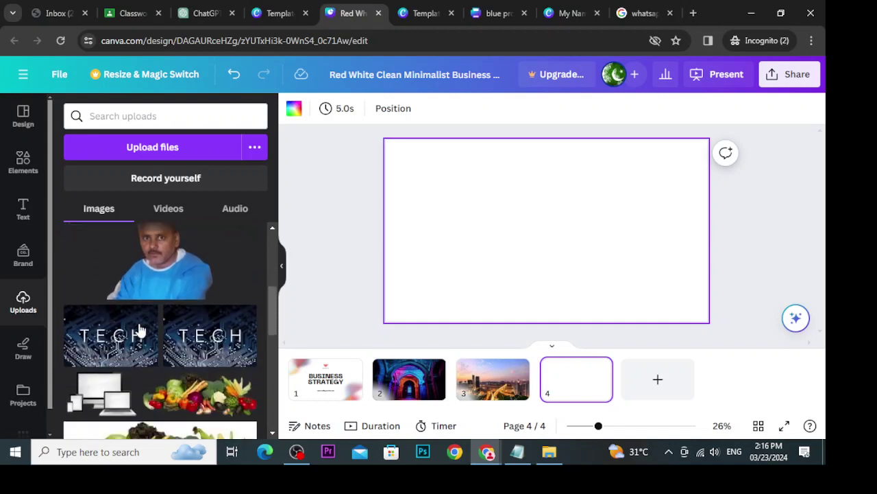
pyautogui.scroll(-2, 157, 363)
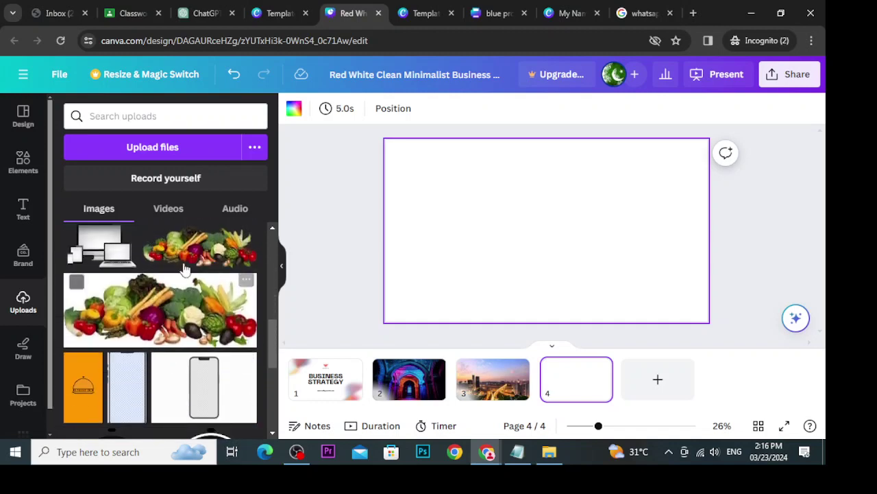
pyautogui.click(159, 309)
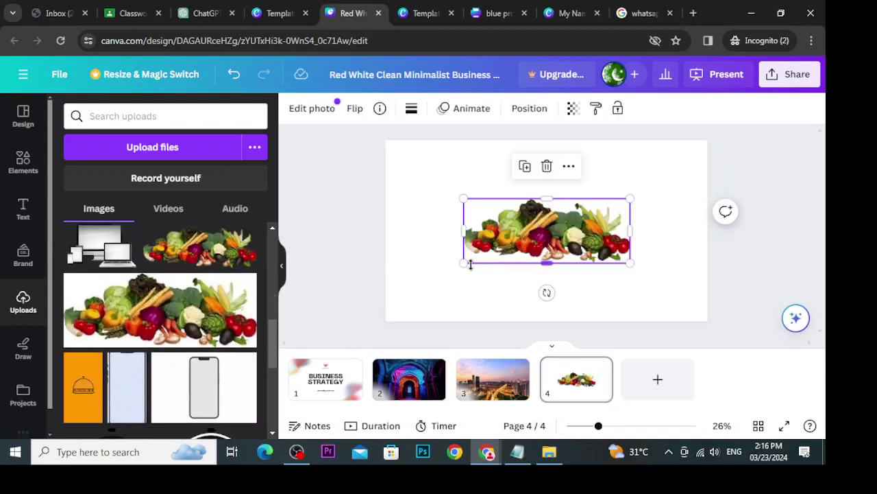
pyautogui.moveTo(464, 262); pyautogui.dragTo(384, 301)
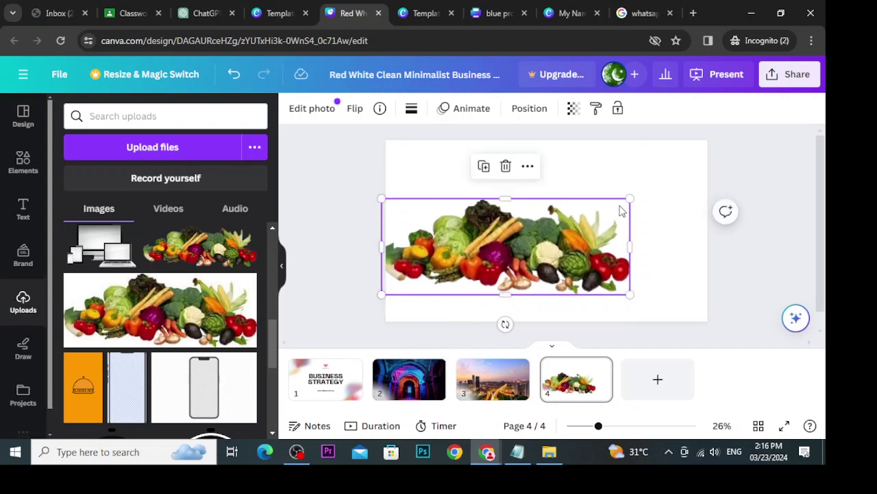
pyautogui.moveTo(629, 198); pyautogui.dragTo(696, 144)
pyautogui.scroll(5, 129, 363)
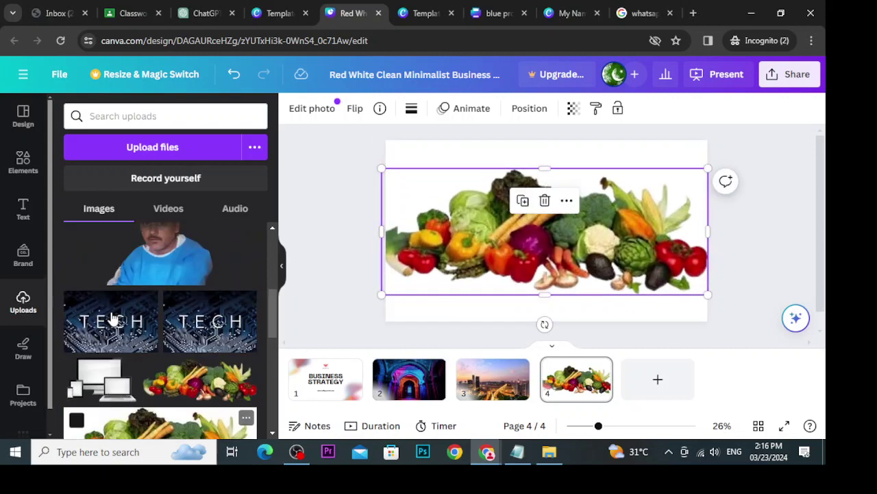
# Add the glowing Sparkle text style to the archway photo on page 2 and change its wording to "Mosque"
pyautogui.click(410, 377)
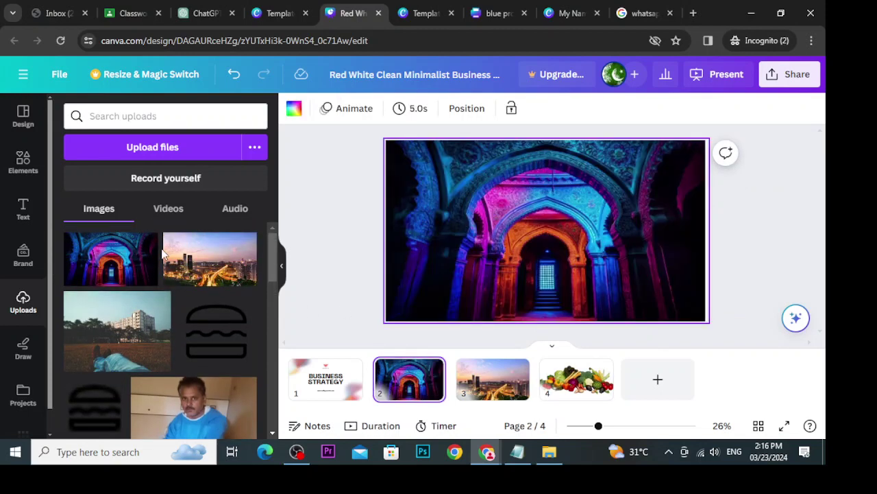
pyautogui.click(25, 214)
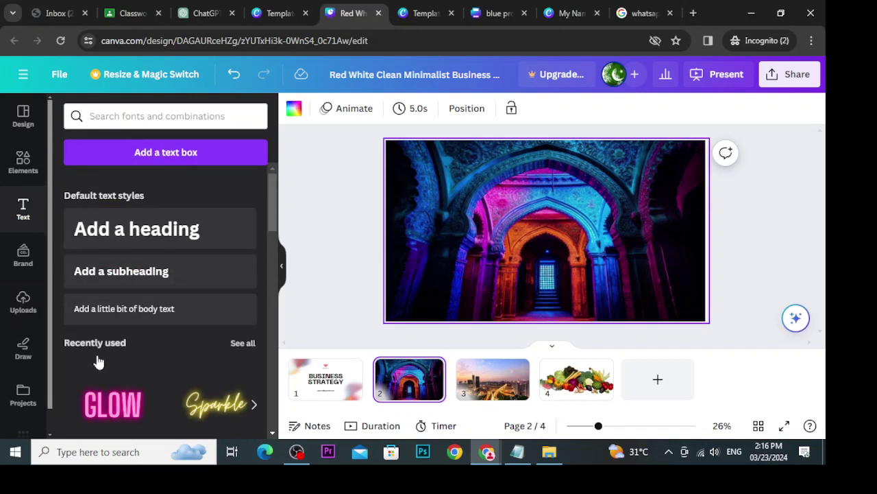
pyautogui.scroll(-2, 103, 370)
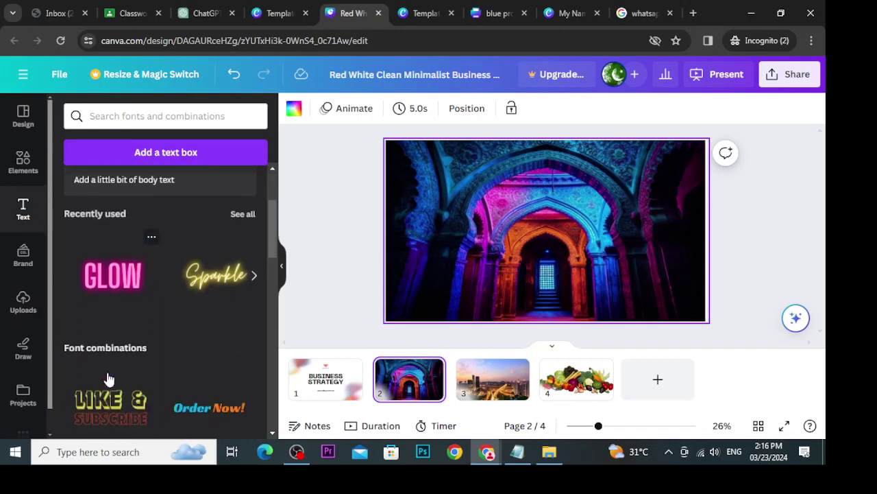
pyautogui.click(216, 278)
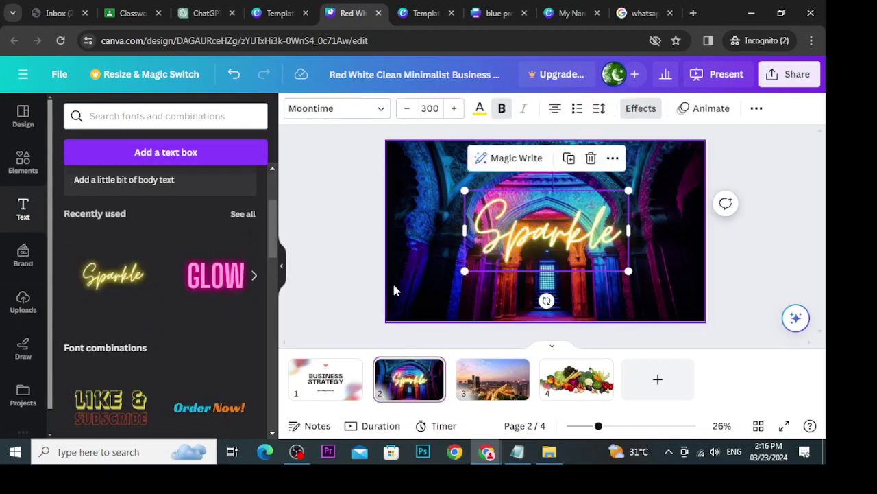
pyautogui.doubleClick(546, 232)
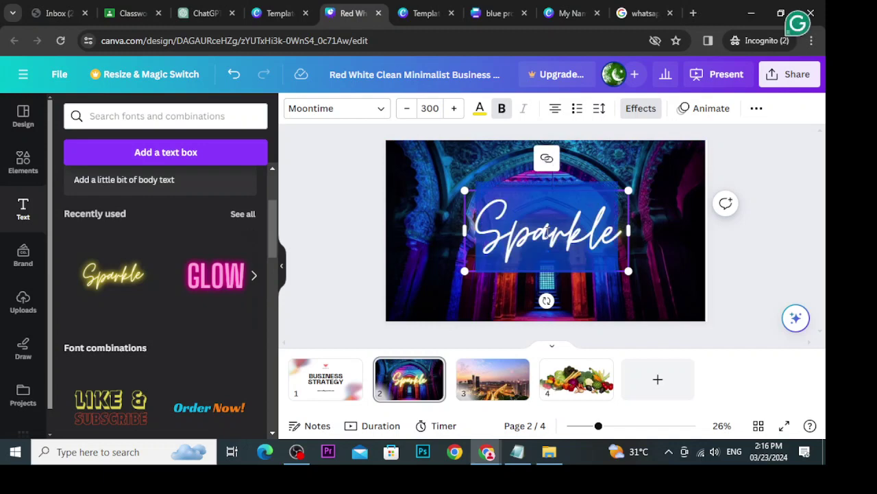
pyautogui.write('Mos')
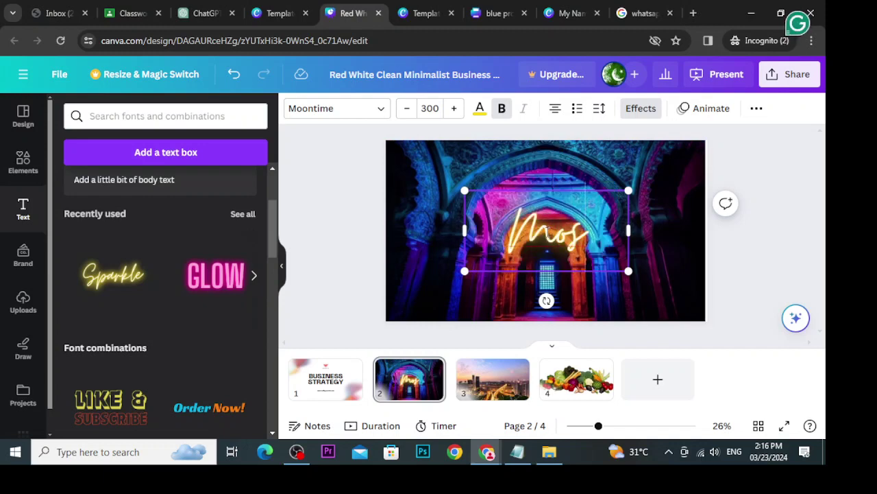
pyautogui.write('que')
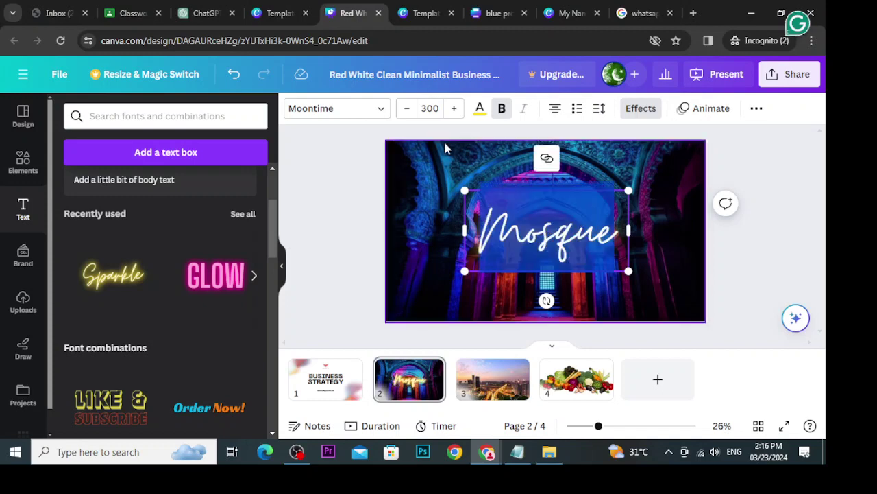
# Reduce the Mosque text's font size, trying 50 and settling on 100
pyautogui.click(430, 107)
pyautogui.press('BackSpace')
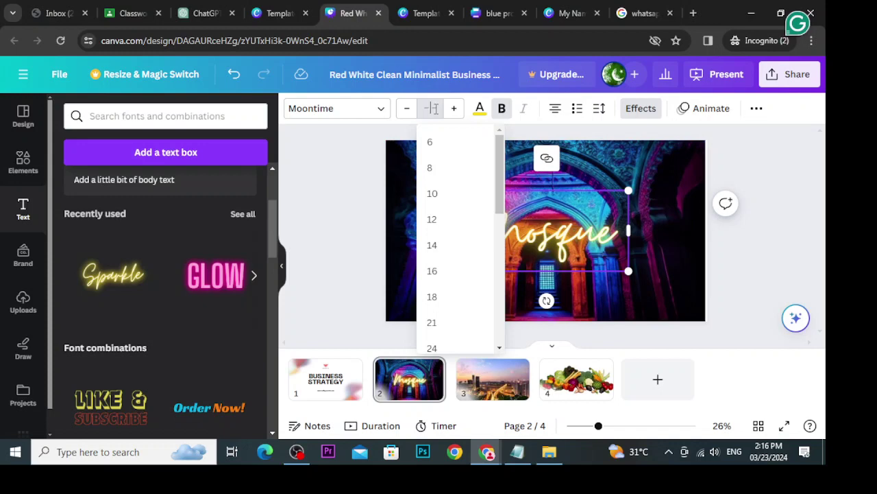
pyautogui.press('Return')
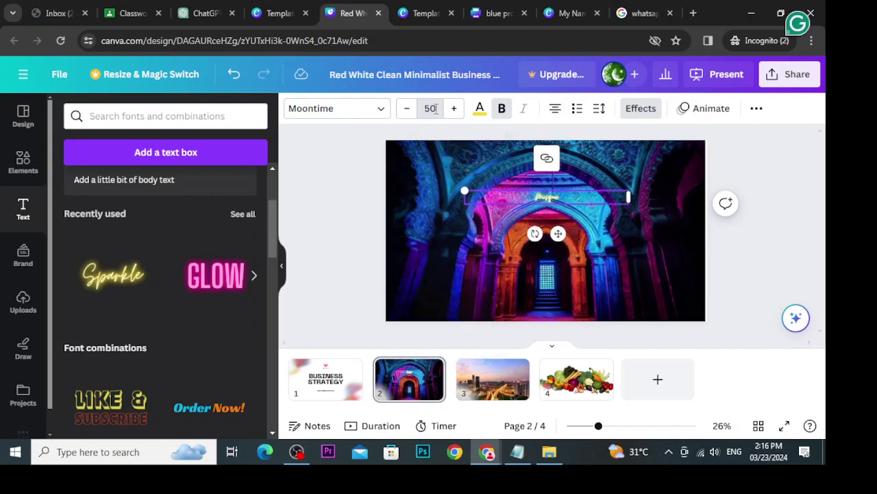
pyautogui.click(439, 109)
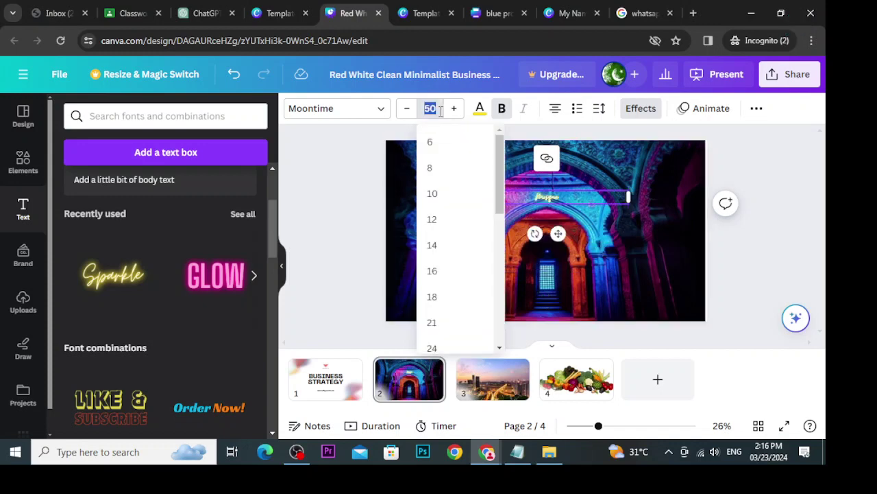
pyautogui.write('100')
pyautogui.press('Return')
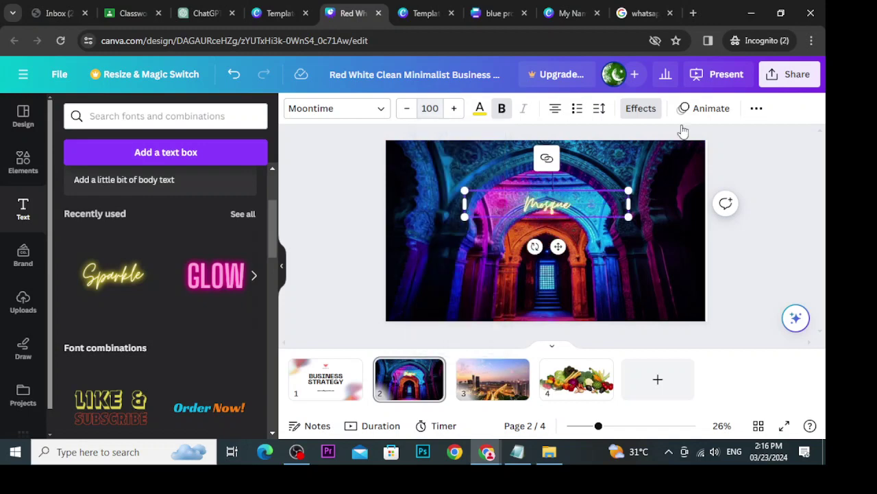
# Change the Mosque text's colour to the red found by searching the colours for "red"
pyautogui.click(479, 109)
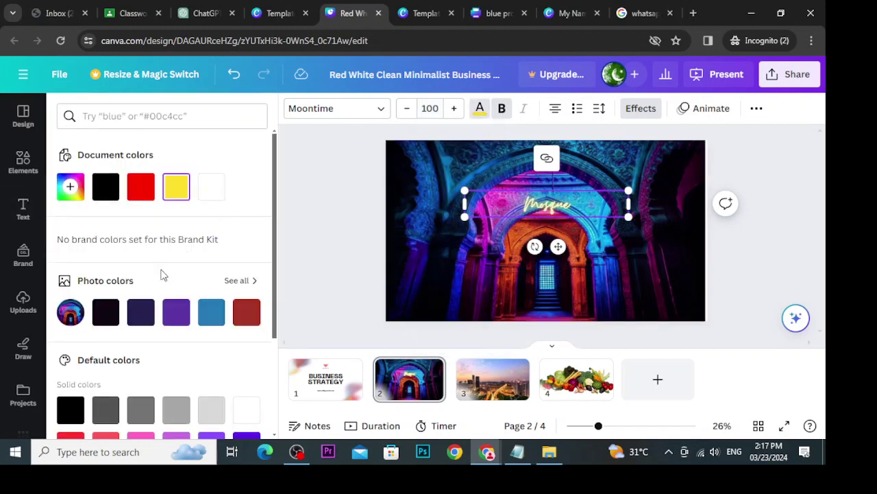
pyautogui.scroll(-3, 251, 299)
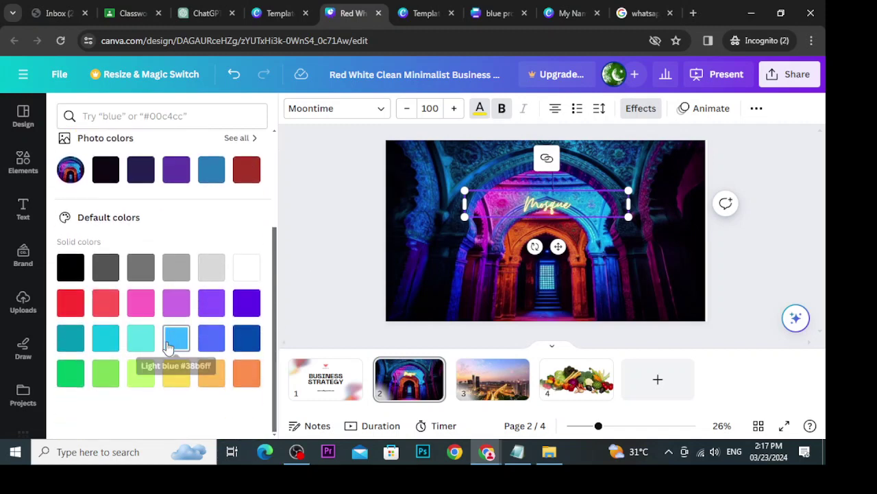
pyautogui.click(71, 302)
pyautogui.scroll(3, 196, 274)
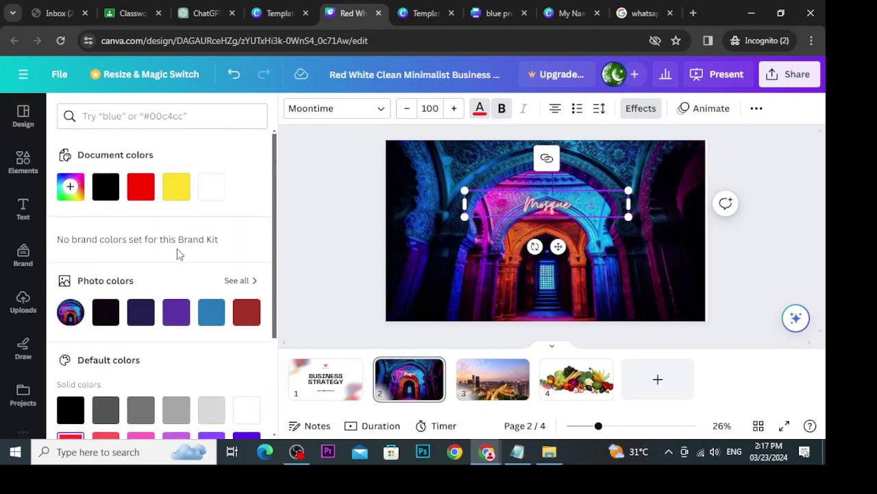
pyautogui.click(196, 119)
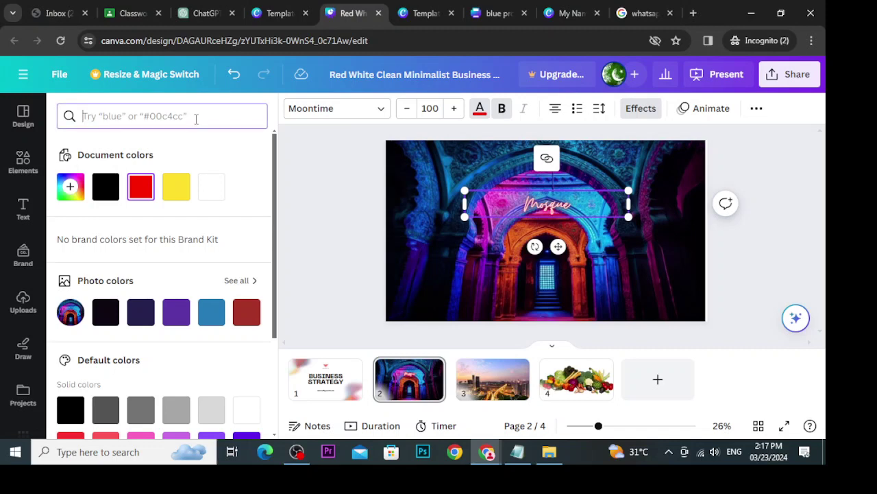
pyautogui.write('red')
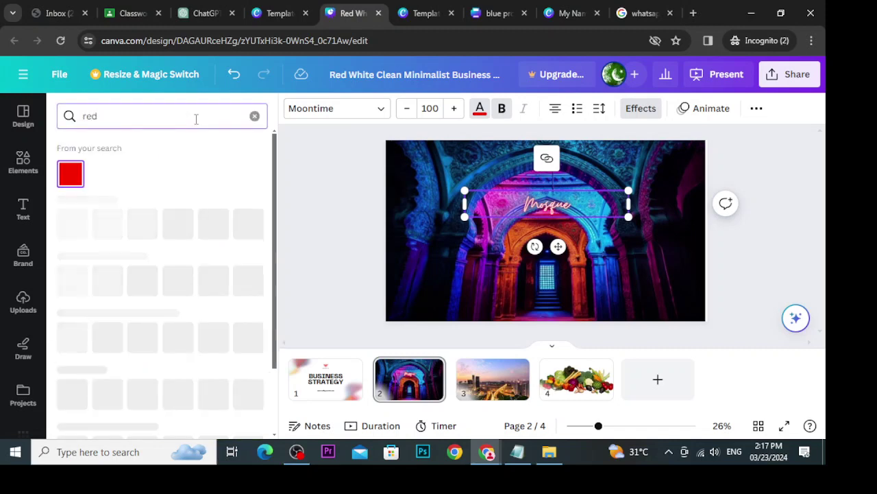
pyautogui.click(71, 177)
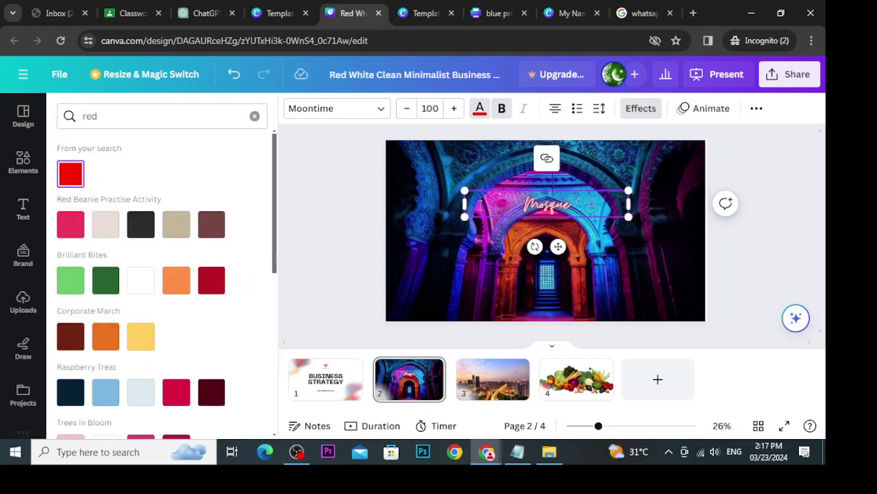
pyautogui.press('Escape')
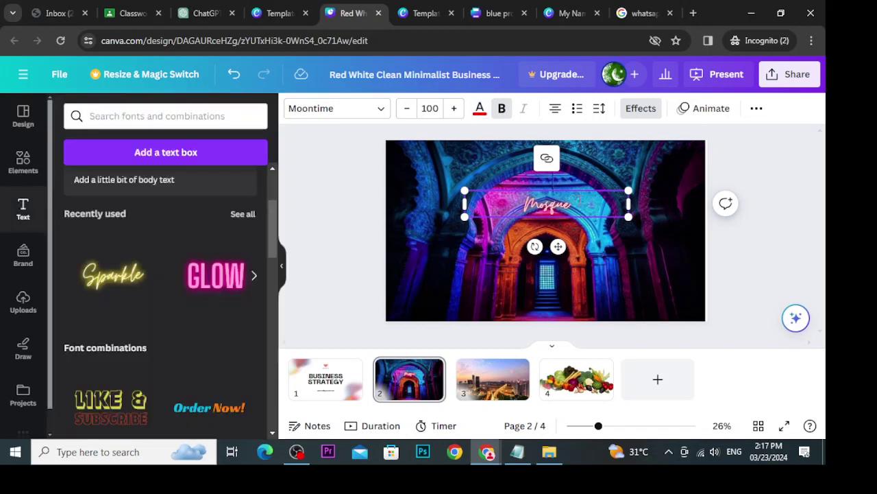
# Set the Mosque text's font size to 200 and move it to the upper-left corner of the page 2 photo
pyautogui.click(430, 108)
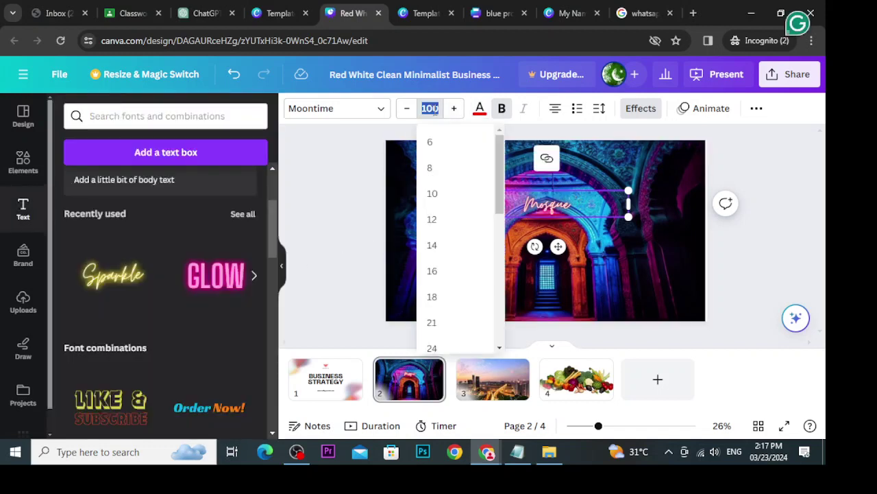
pyautogui.click(434, 110)
pyautogui.press('Home')
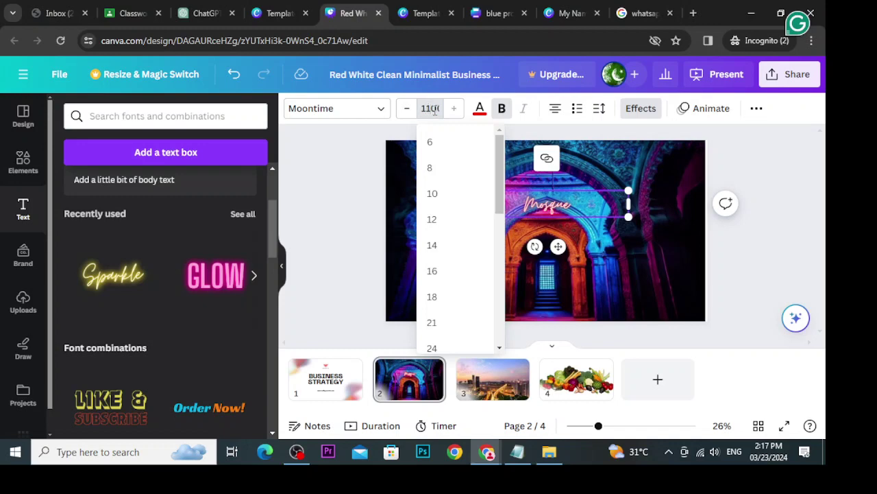
pyautogui.press('Return')
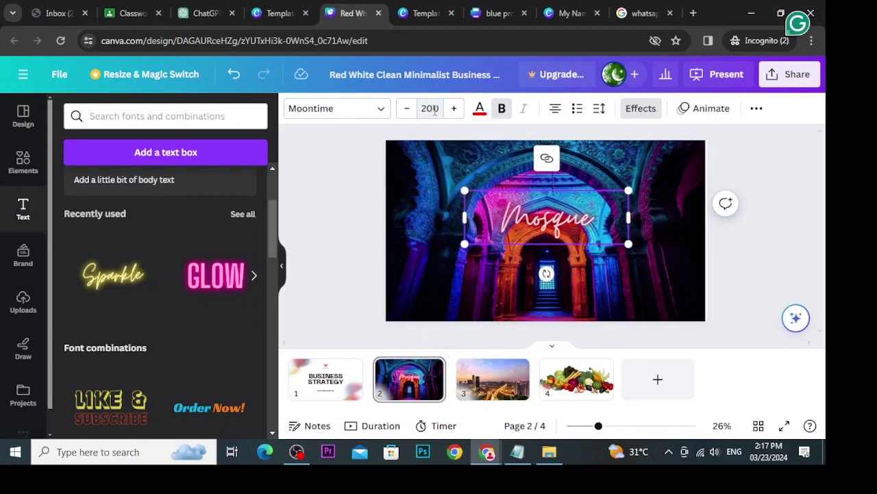
pyautogui.click(574, 257)
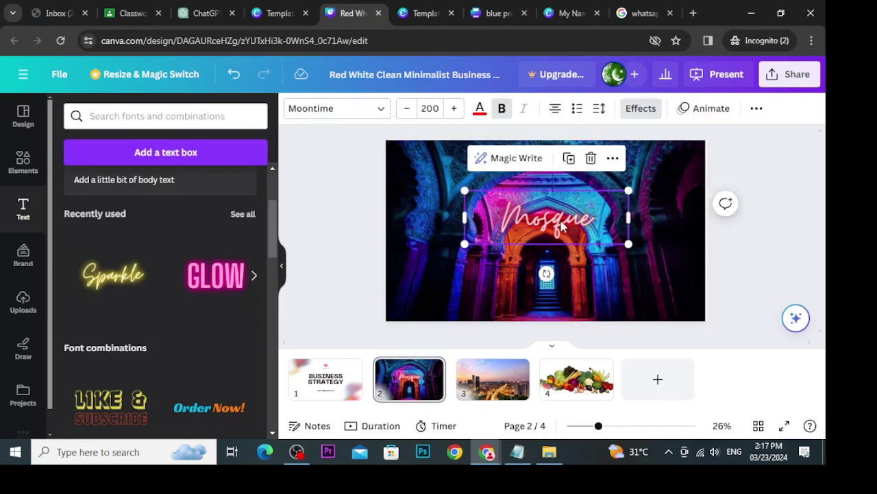
pyautogui.moveTo(574, 257); pyautogui.dragTo(474, 168)
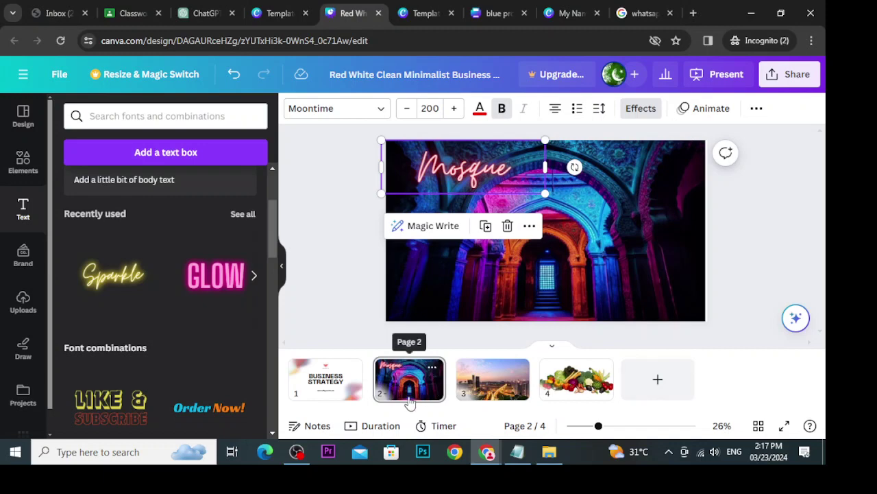
# Set the timing of the Business Strategy cover page to 2.0 seconds, for that page only
pyautogui.click(328, 384)
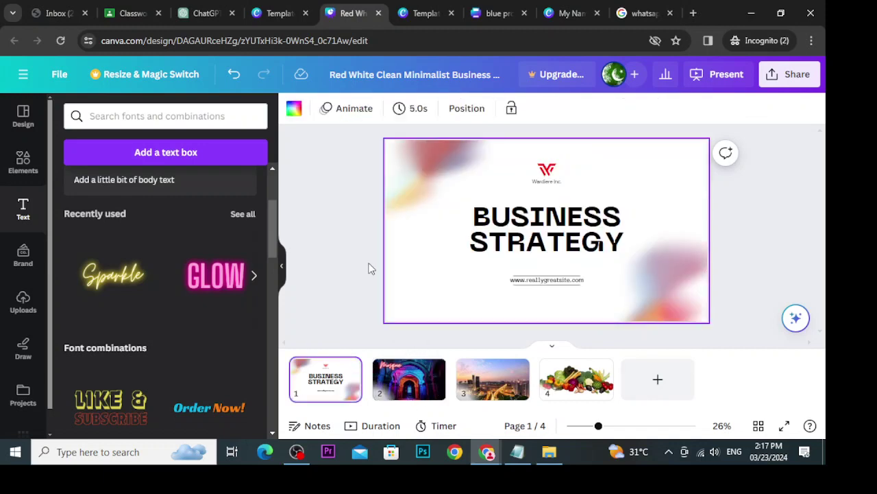
pyautogui.click(414, 109)
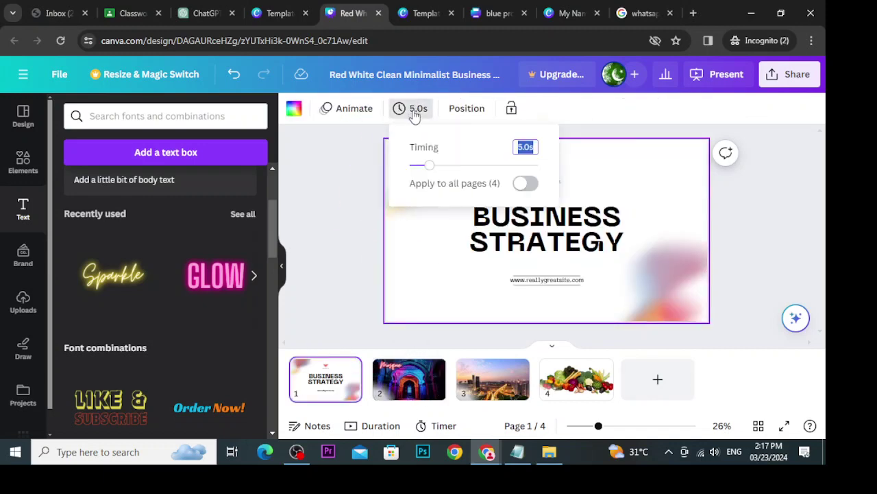
pyautogui.click(417, 166)
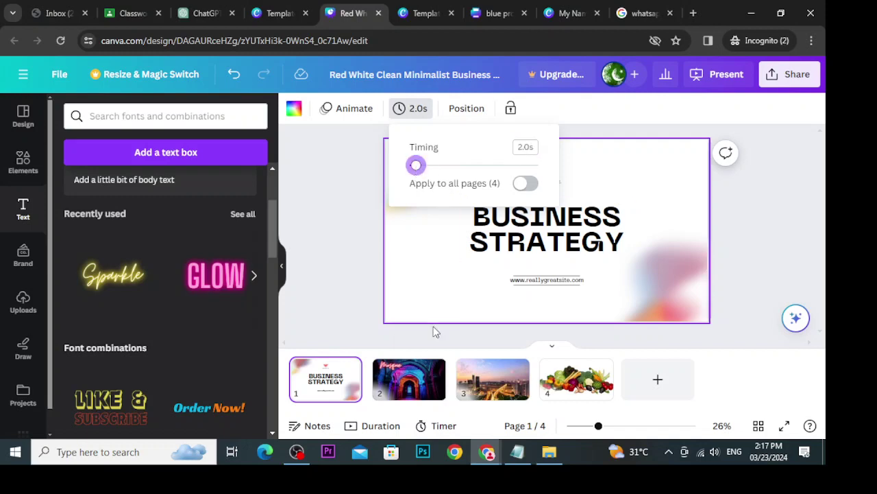
# Set the timing of page 2, the Mosque archway page, to 3 seconds and recheck its timing setting
pyautogui.click(411, 370)
pyautogui.click(415, 112)
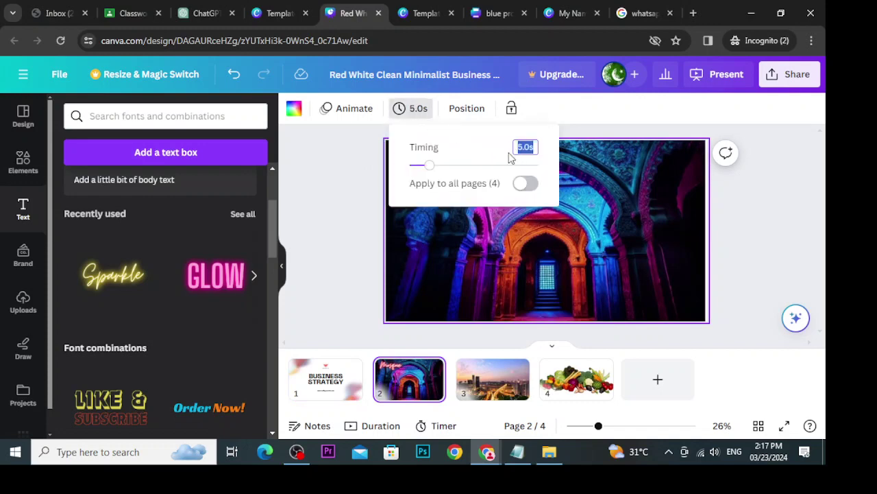
pyautogui.write('3')
pyautogui.press('Return')
pyautogui.click(452, 214)
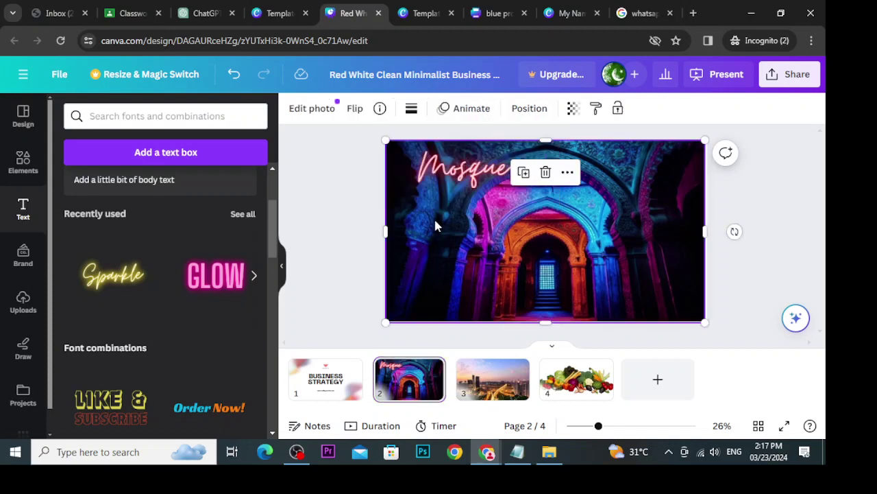
pyautogui.click(408, 394)
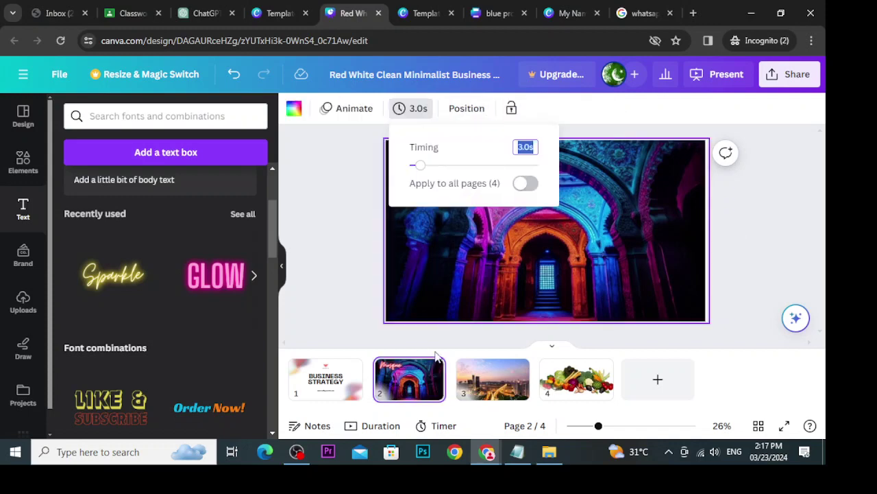
# Try to set the timing of page 3, the city skyline page, to 3 seconds
pyautogui.click(521, 384)
pyautogui.click(423, 114)
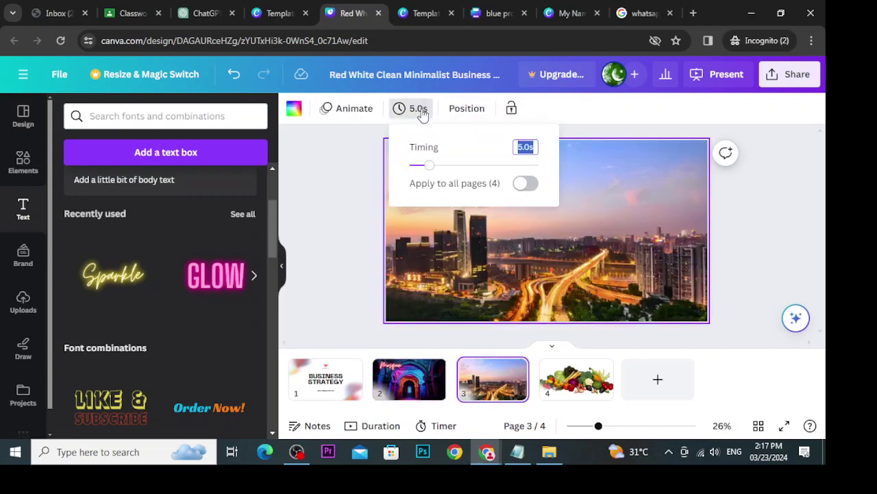
pyautogui.write('3')
pyautogui.click(498, 384)
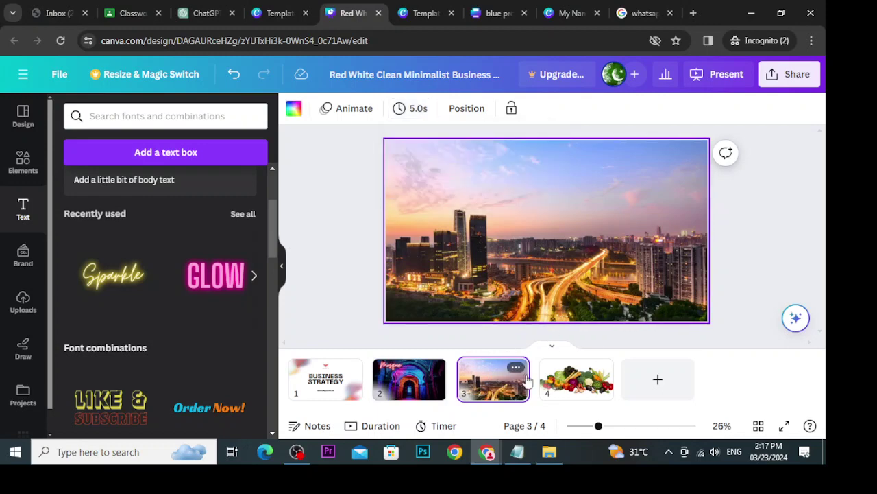
# Set the timing of page 4, the vegetables page, to 3 seconds for that page only
pyautogui.click(563, 379)
pyautogui.click(419, 115)
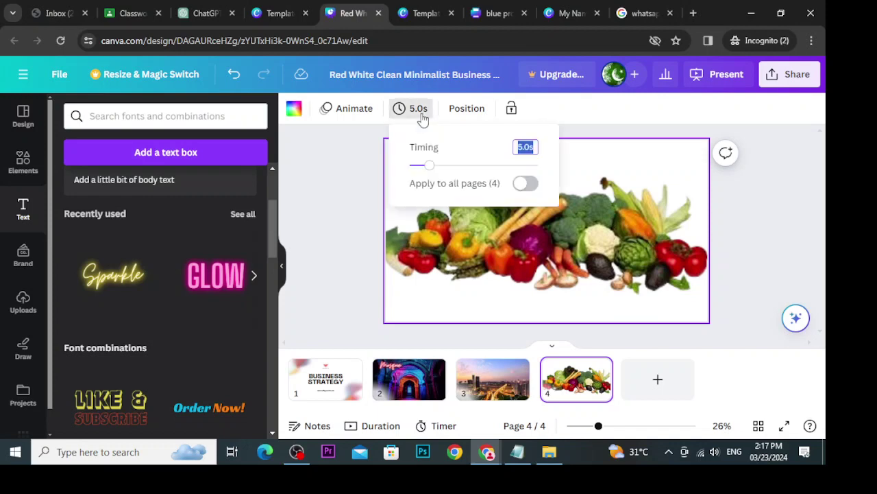
pyautogui.write('2')
pyautogui.press('Return')
# Check the timing set on each of the four pages in turn
pyautogui.click(319, 374)
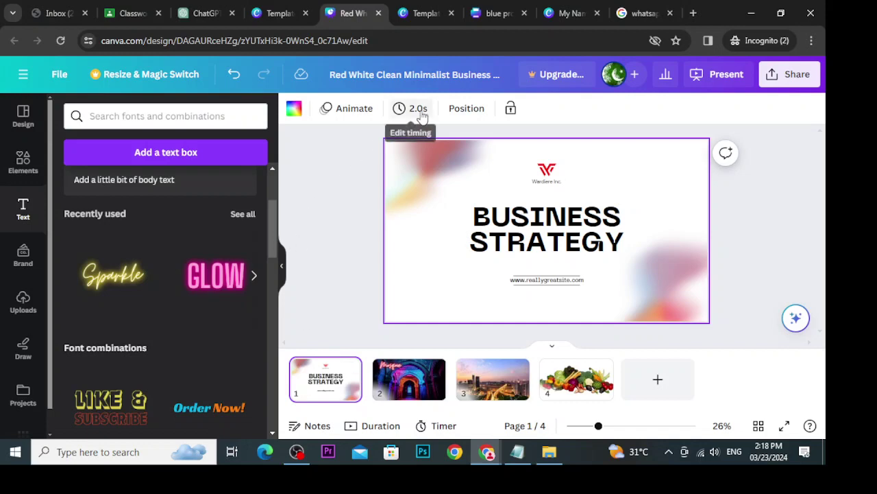
pyautogui.click(410, 380)
pyautogui.click(469, 388)
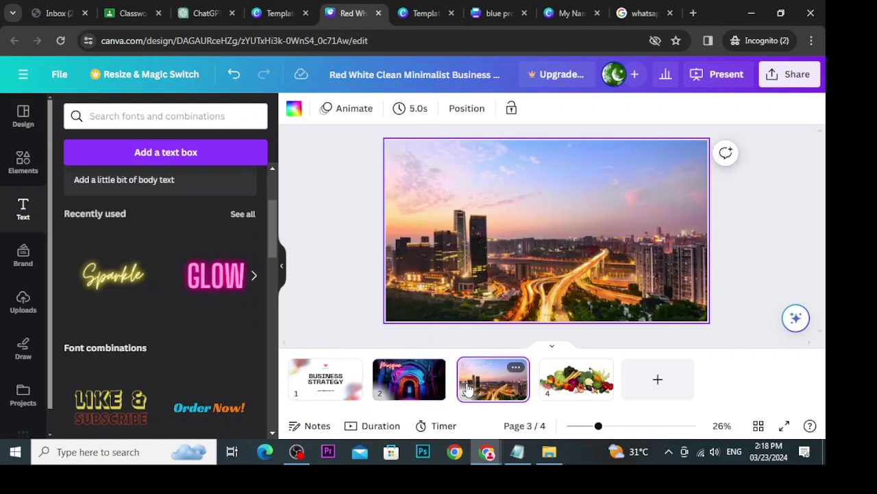
pyautogui.click(568, 381)
# Replace the BUSINESS STRATEGY title on the cover page with "SLIDE SHOW IMAGES"
pyautogui.click(333, 371)
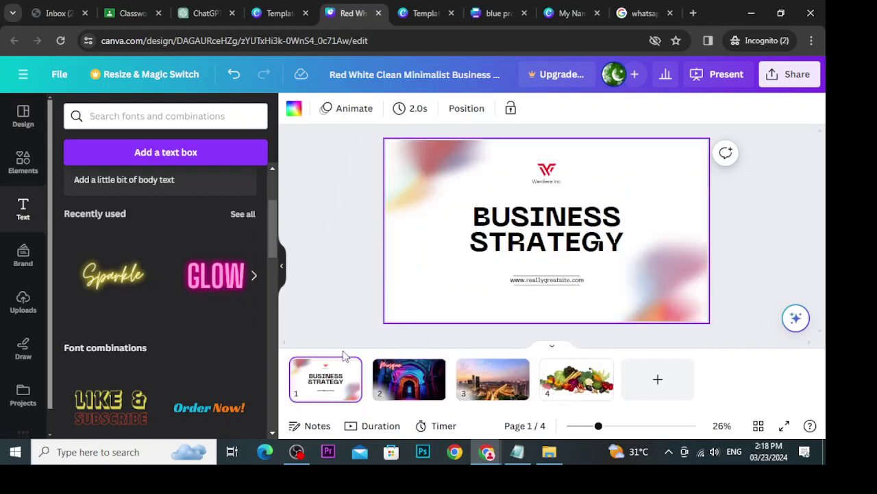
pyautogui.click(534, 252)
pyautogui.hotkey('ctrl', 'a')
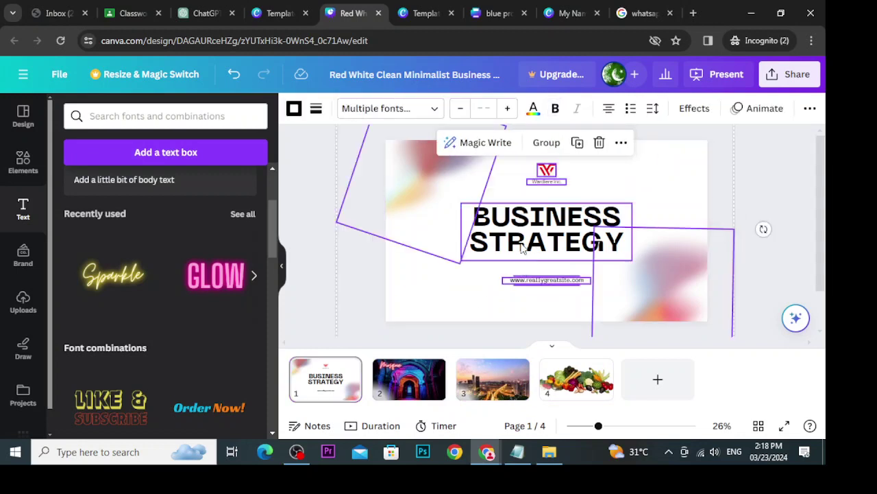
pyautogui.press('Escape')
pyautogui.doubleClick(511, 240)
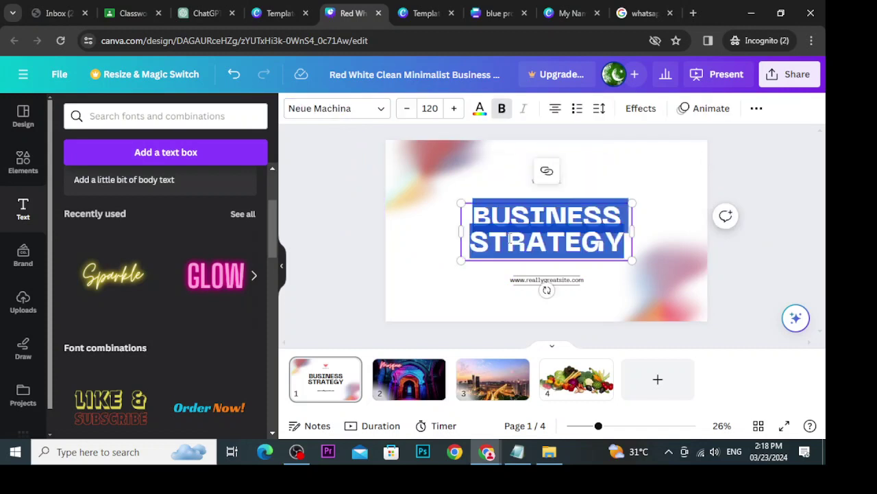
pyautogui.write('SLIDE')
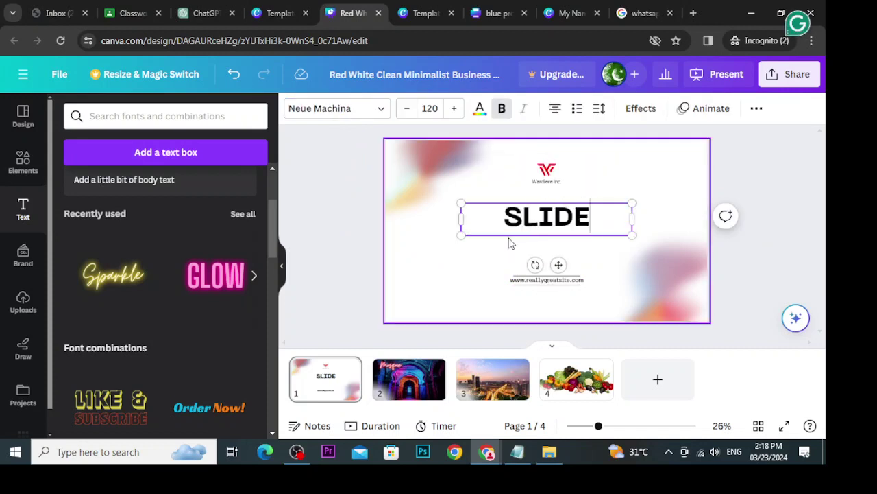
pyautogui.write(' SHOW I')
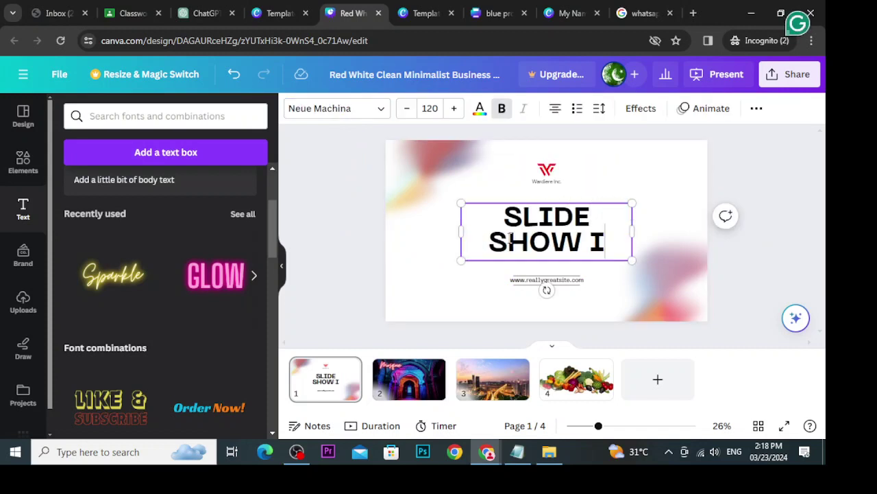
pyautogui.write('MAGES')
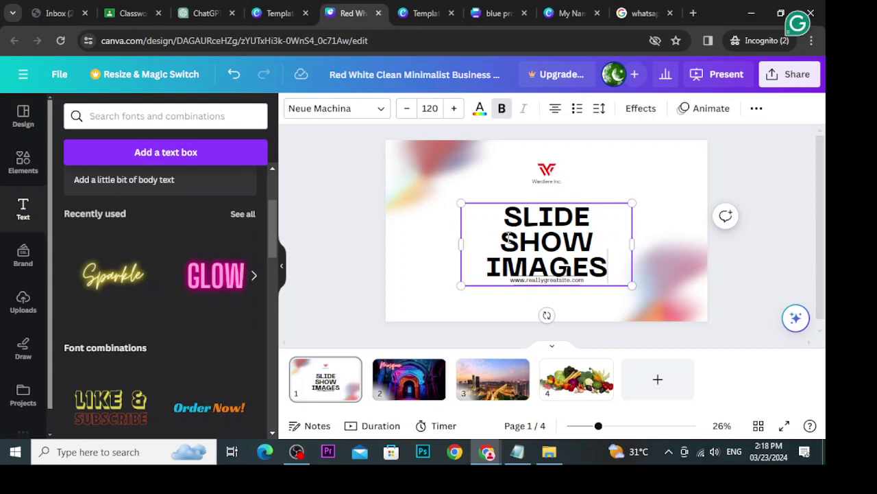
# Duplicate page 2, the Mosque archway page, and move the copy to the end of the presentation
pyautogui.click(405, 389)
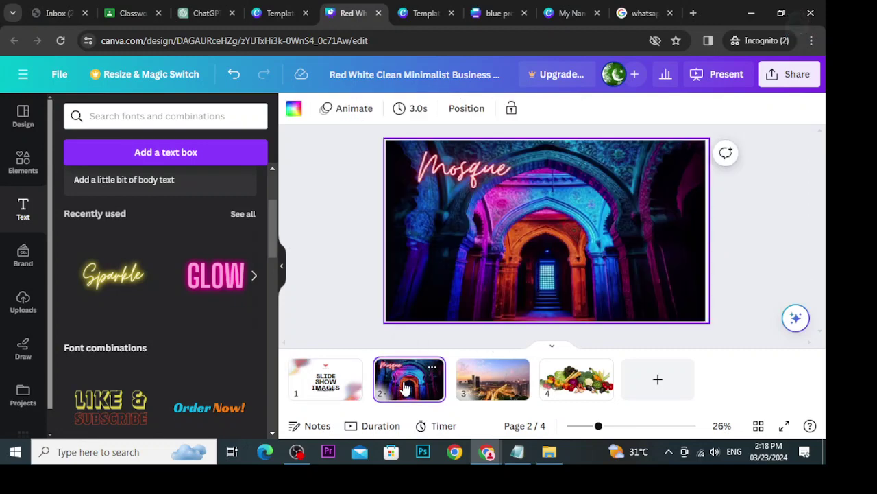
pyautogui.hotkey('ctrl', 'd')
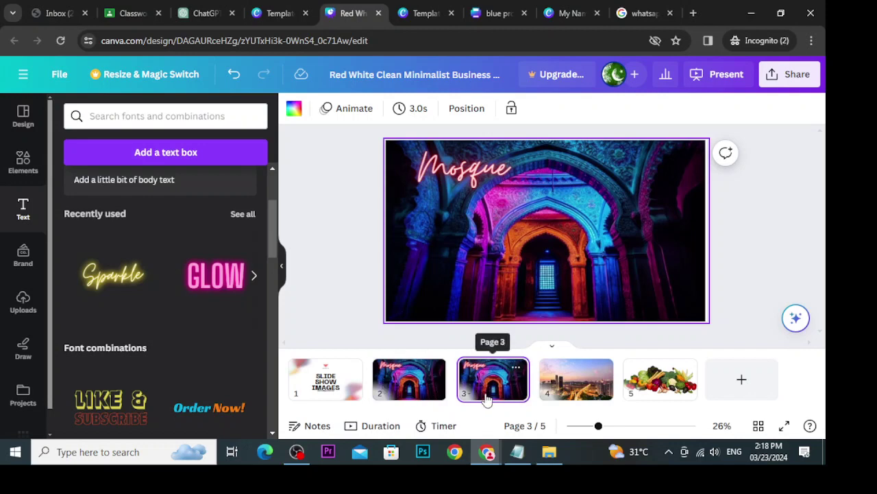
pyautogui.moveTo(499, 392); pyautogui.dragTo(705, 391)
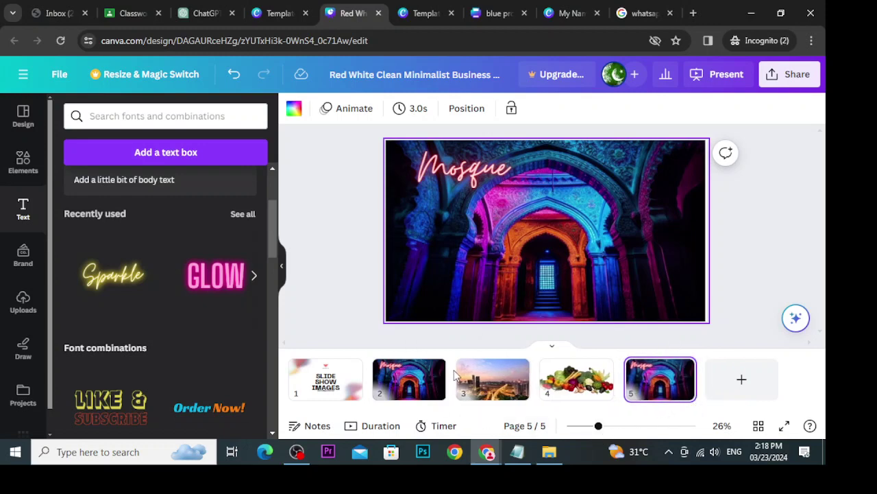
# Duplicate page 3, the city skyline page, and move the copy to the end as page 6
pyautogui.click(471, 387)
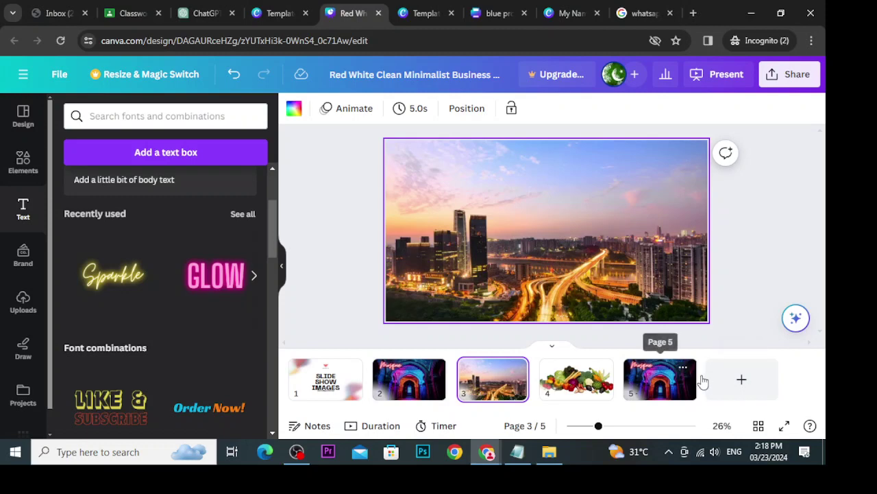
pyautogui.rightClick(490, 379)
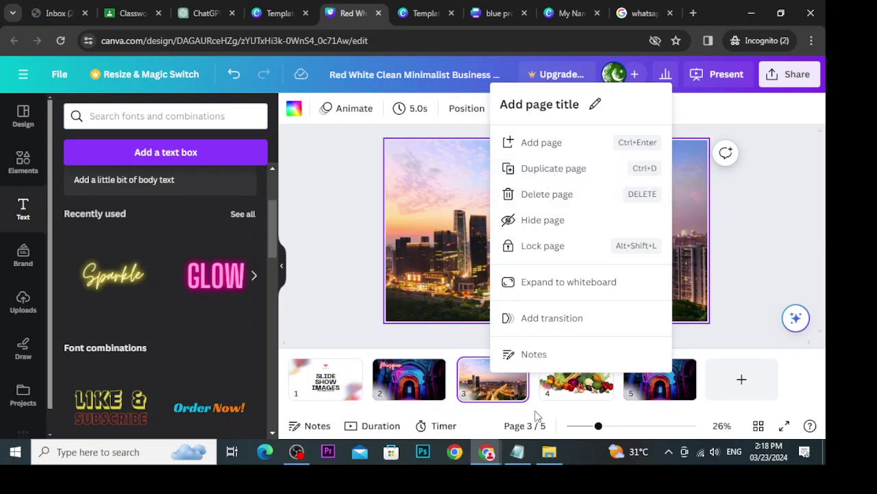
pyautogui.click(494, 399)
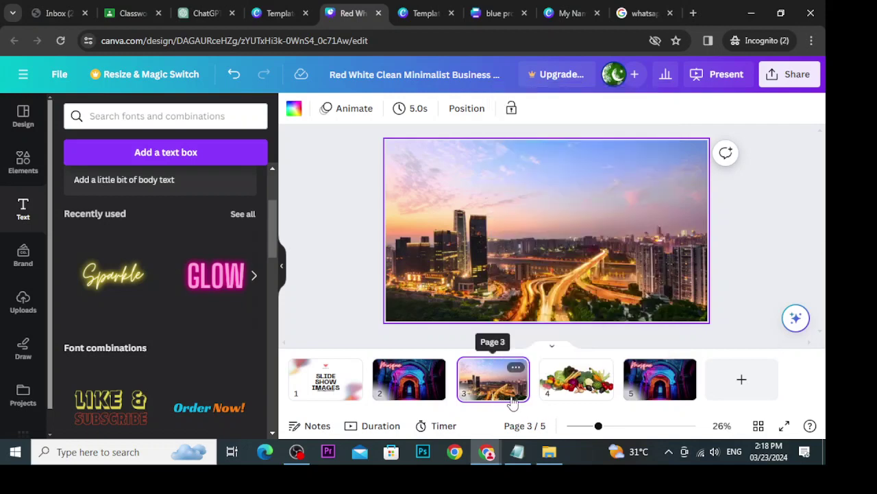
pyautogui.hotkey('ctrl', 'd')
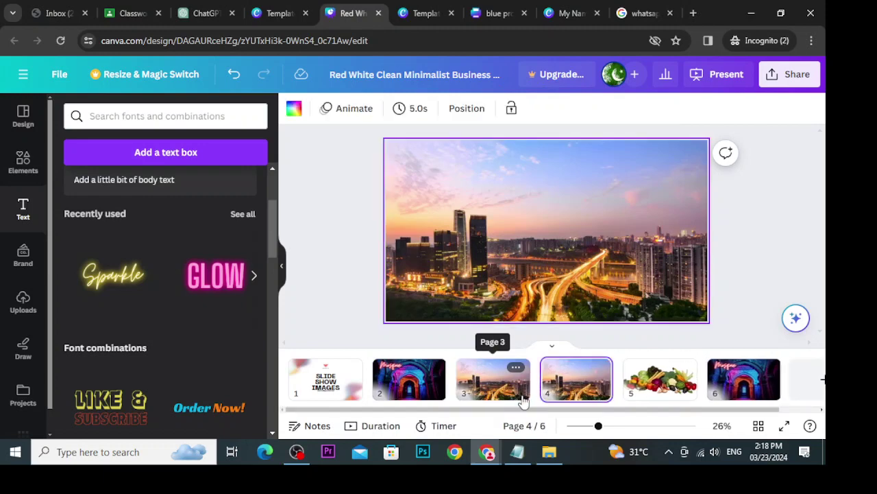
pyautogui.moveTo(600, 387); pyautogui.dragTo(791, 386)
pyautogui.moveTo(533, 376); pyautogui.dragTo(758, 382)
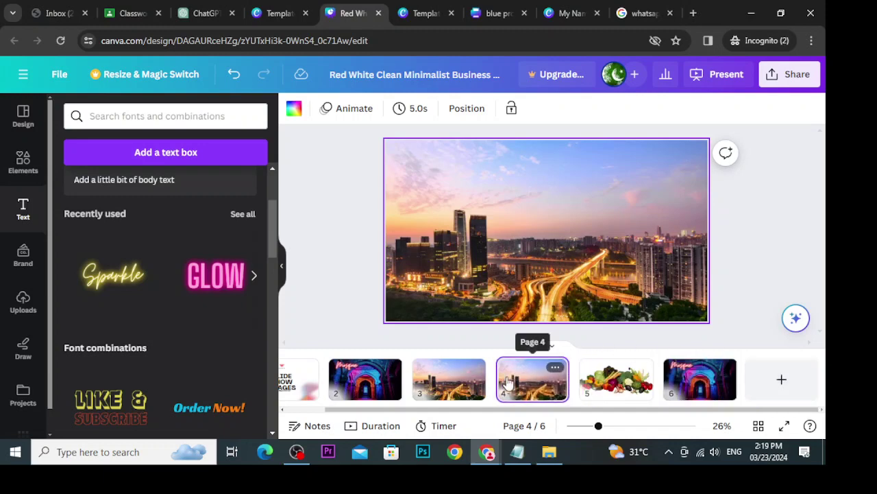
pyautogui.moveTo(507, 383); pyautogui.dragTo(761, 386)
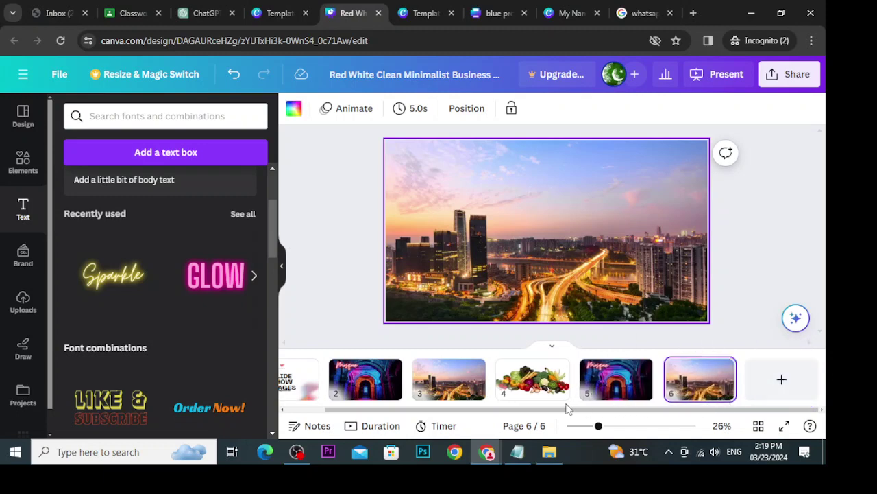
# Delete page 4, the vegetables page, and look over the Mosque pages that remain
pyautogui.click(514, 392)
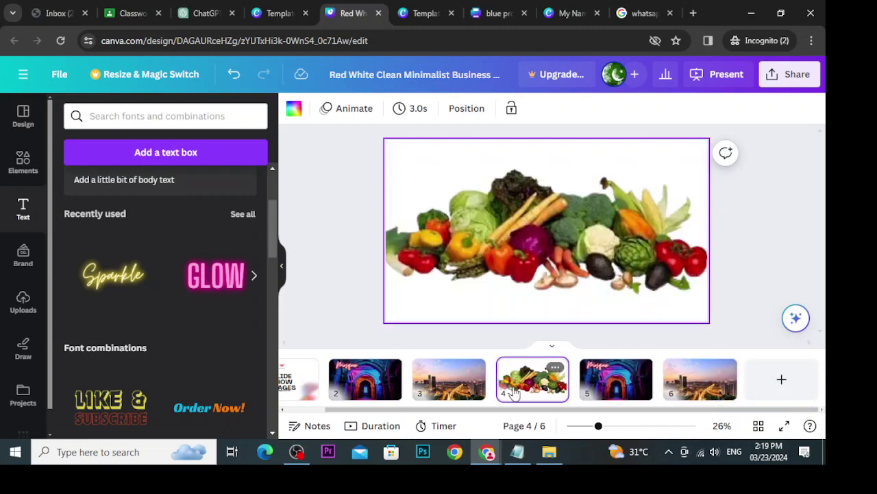
pyautogui.press('Delete')
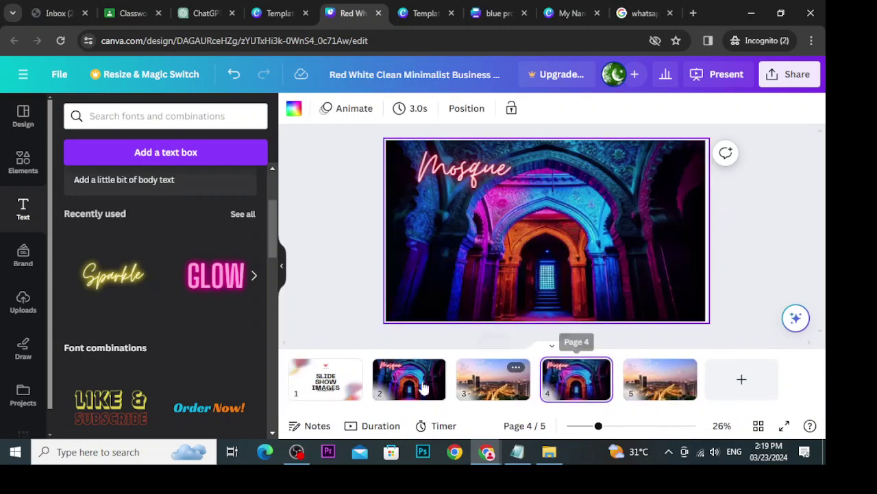
pyautogui.click(419, 385)
pyautogui.click(575, 382)
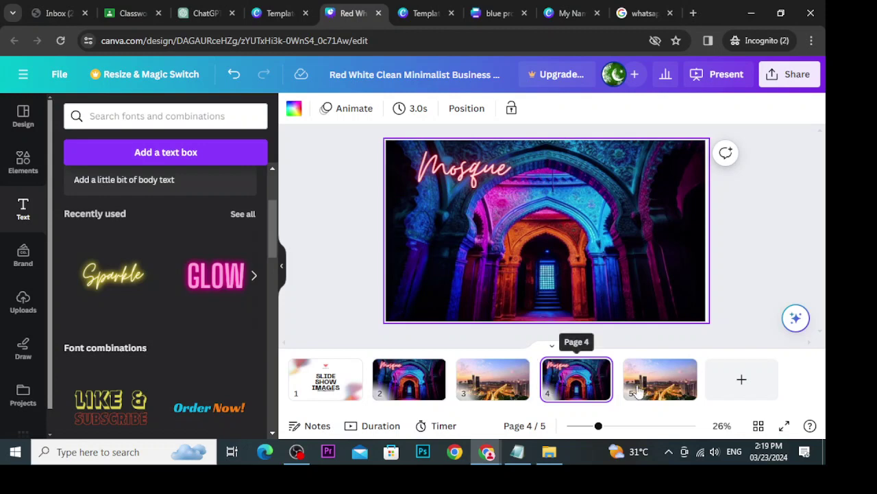
# Present the slides full screen from the cover page, advance to the Mosque page and exit the presentation
pyautogui.click(343, 388)
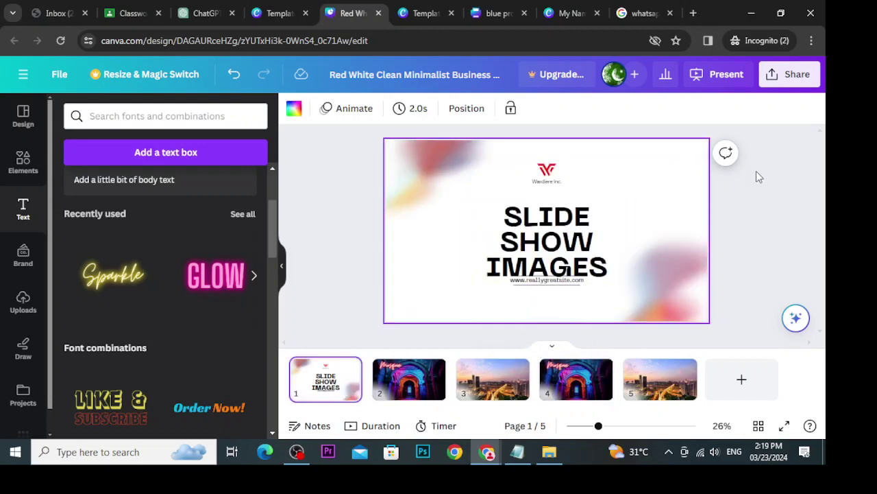
pyautogui.click(722, 80)
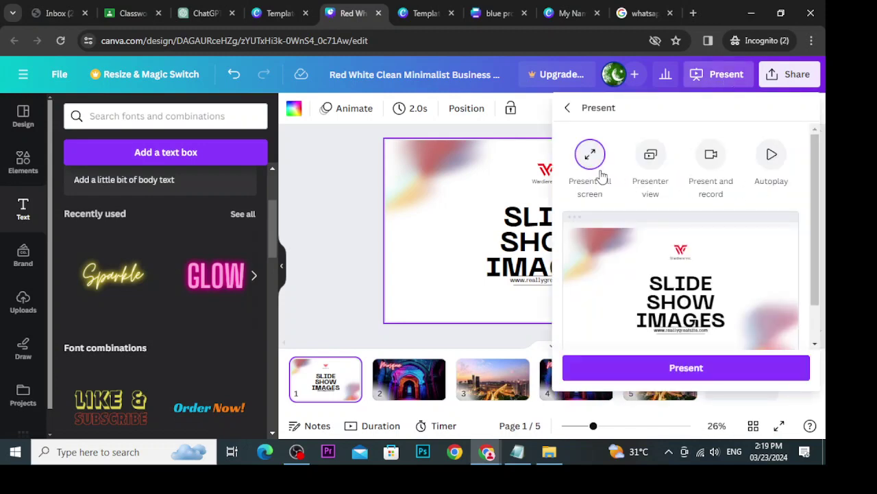
pyautogui.click(683, 369)
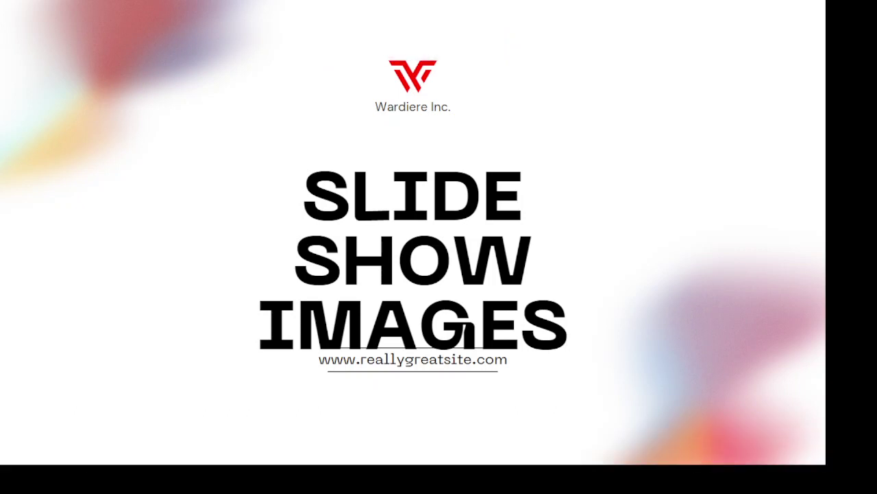
pyautogui.press('Right')
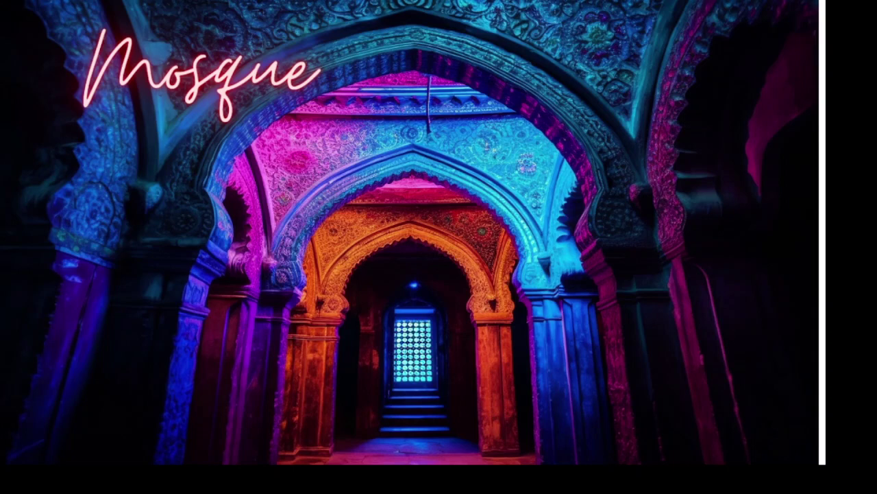
pyautogui.press('Escape')
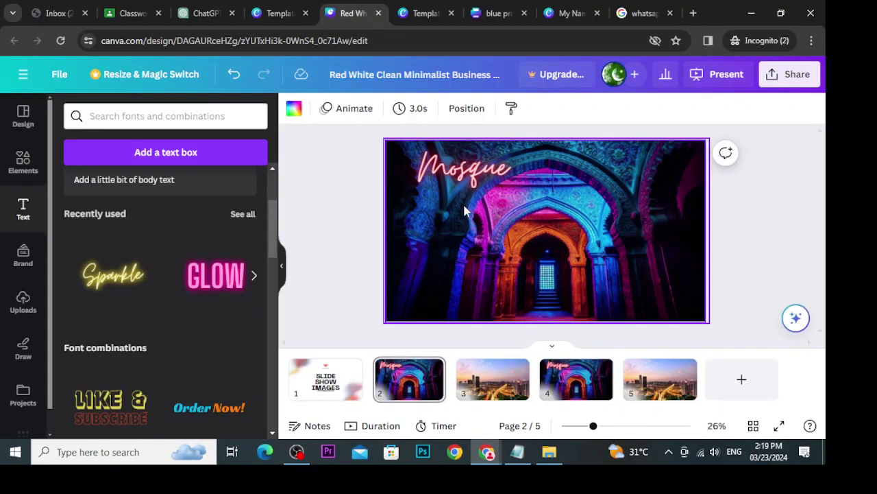
# Apply the 3.0-second timing of page 2, the Mosque page, to all five pages
pyautogui.rightClick(482, 252)
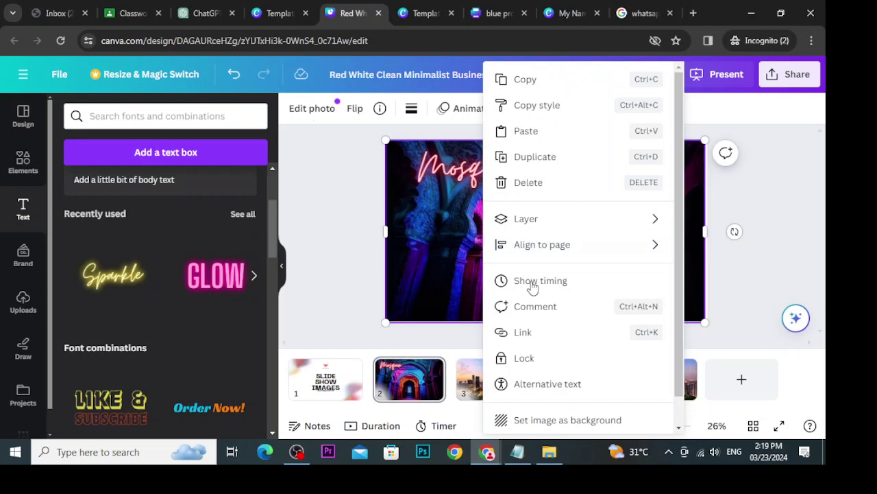
pyautogui.click(467, 277)
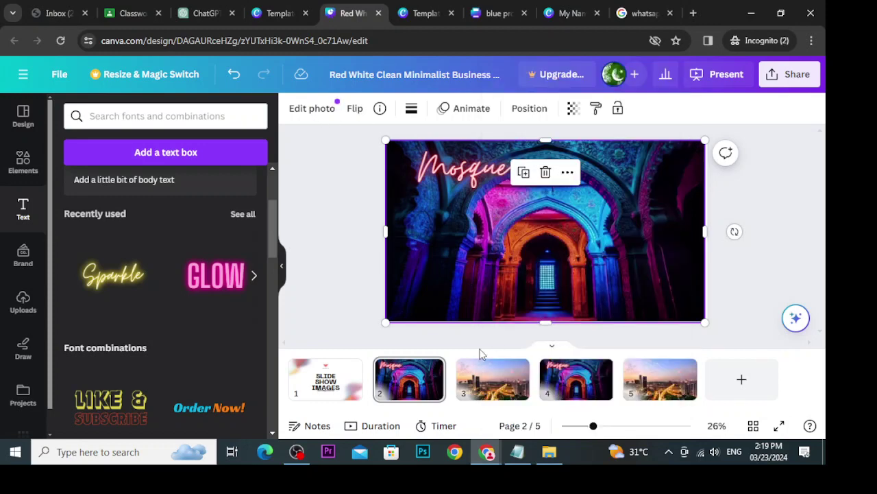
pyautogui.click(411, 378)
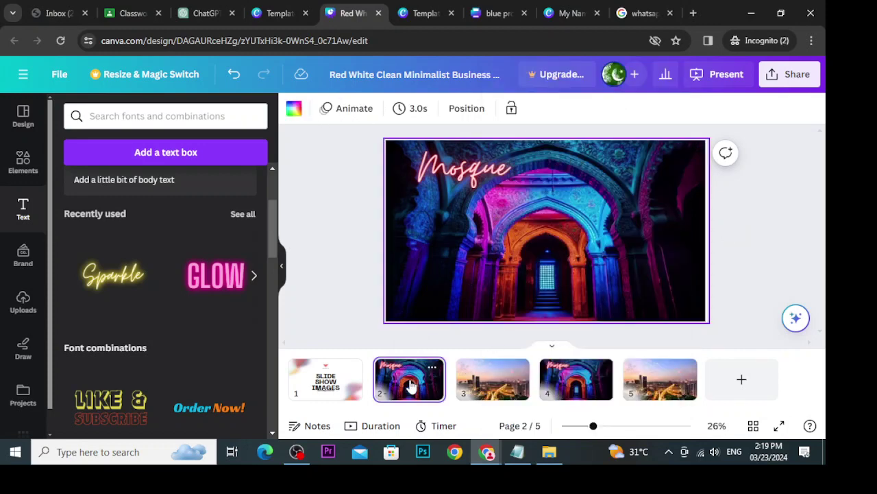
pyautogui.click(425, 108)
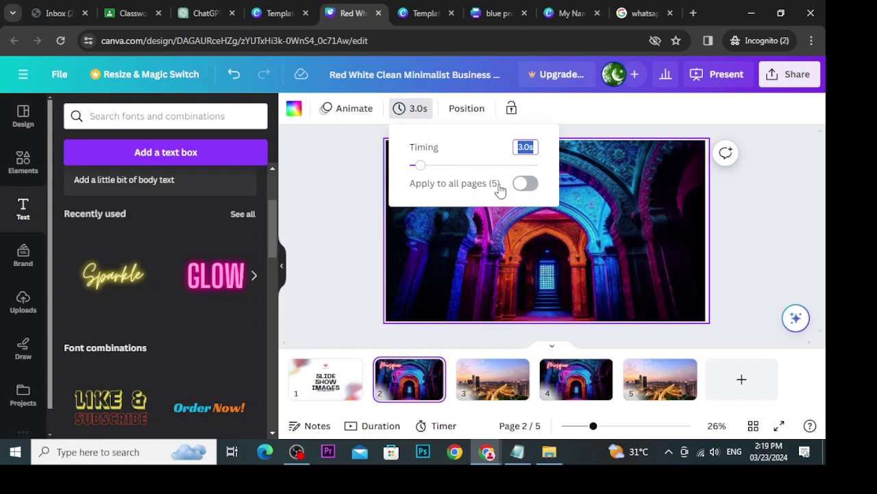
pyautogui.click(523, 184)
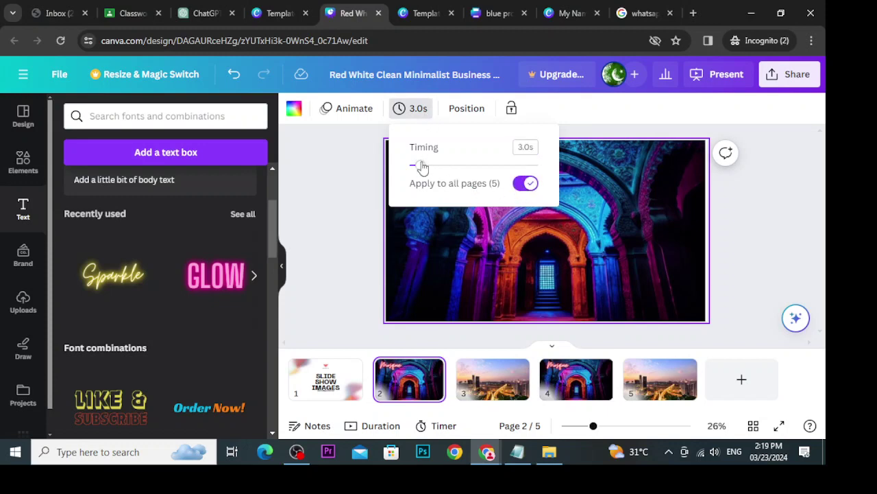
# Set page 2's timing to 2 seconds and check the timing of the neighbouring pages
pyautogui.click(373, 195)
pyautogui.click(415, 111)
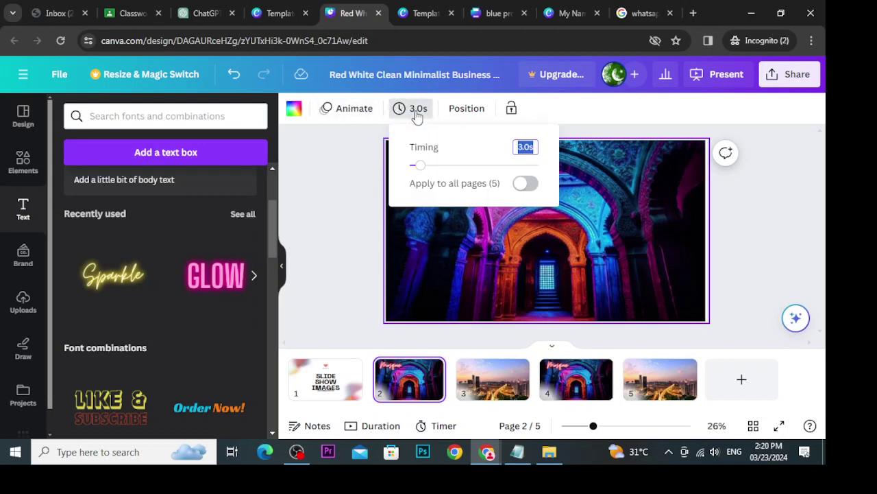
pyautogui.write('2')
pyautogui.press('Return')
pyautogui.click(478, 387)
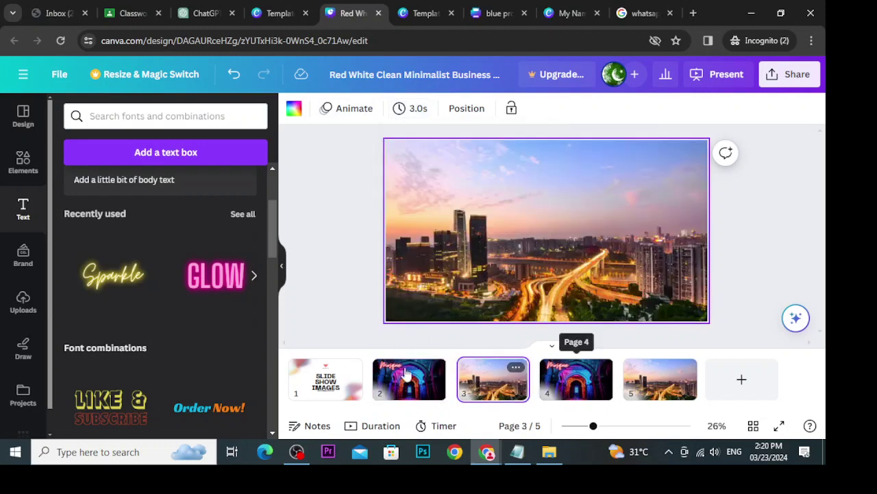
pyautogui.click(384, 375)
pyautogui.click(490, 377)
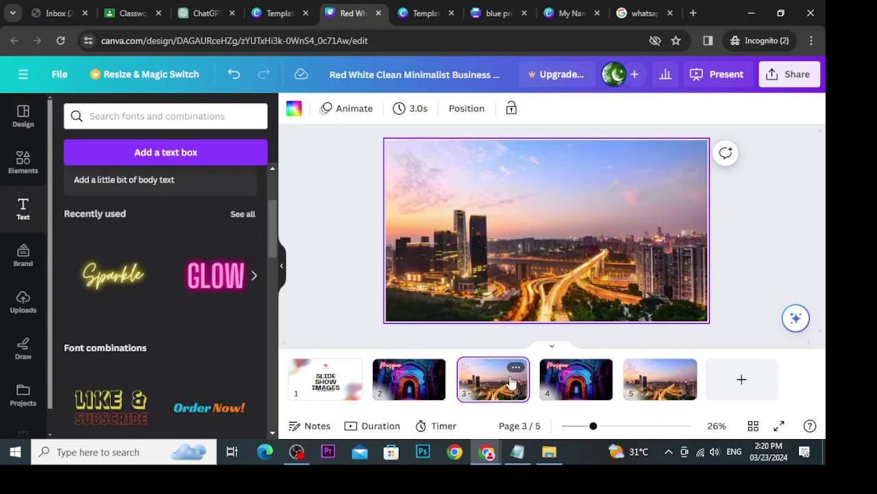
pyautogui.click(575, 377)
# Set the timing of page 1, the title slide, to 2 seconds and apply it to all pages
pyautogui.click(328, 381)
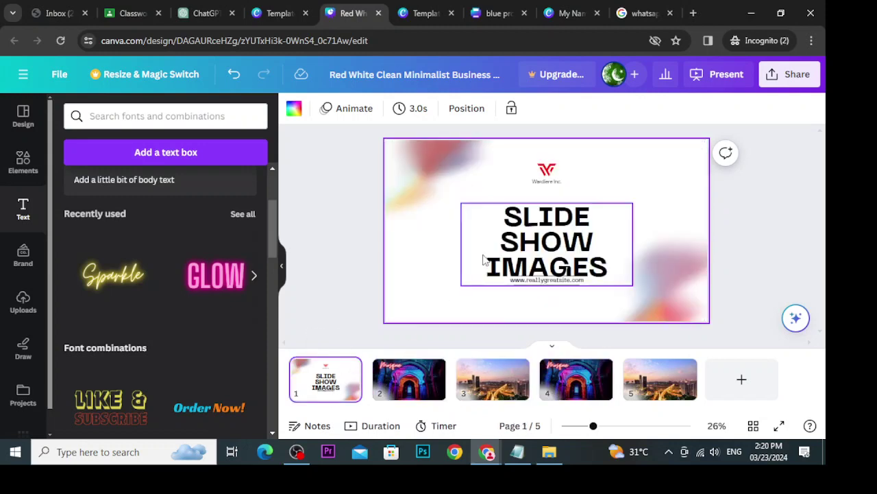
pyautogui.click(410, 108)
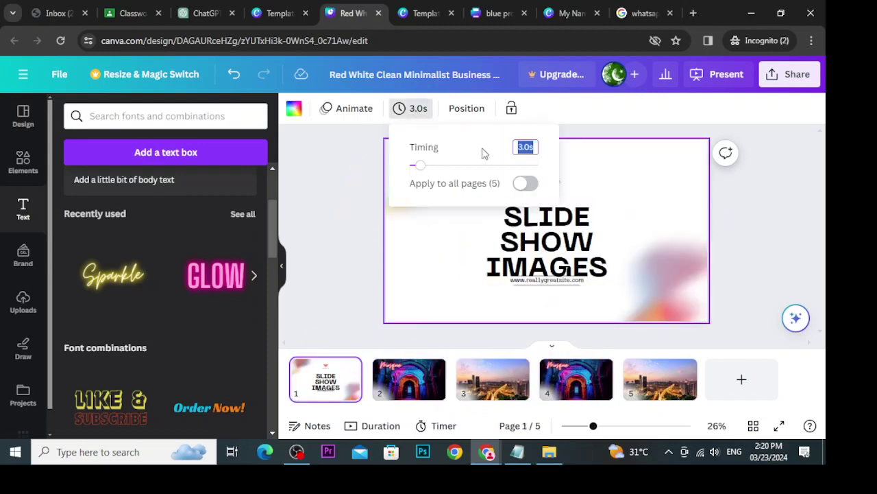
pyautogui.write('2')
pyautogui.press('Return')
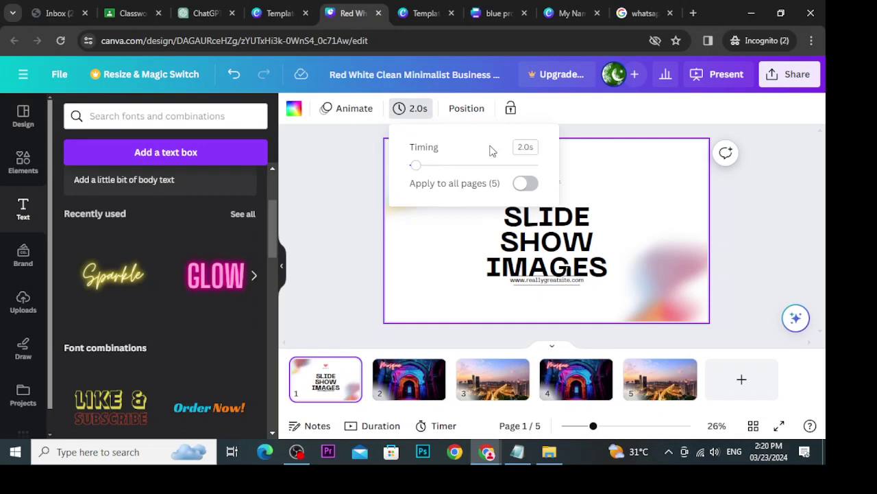
pyautogui.click(523, 183)
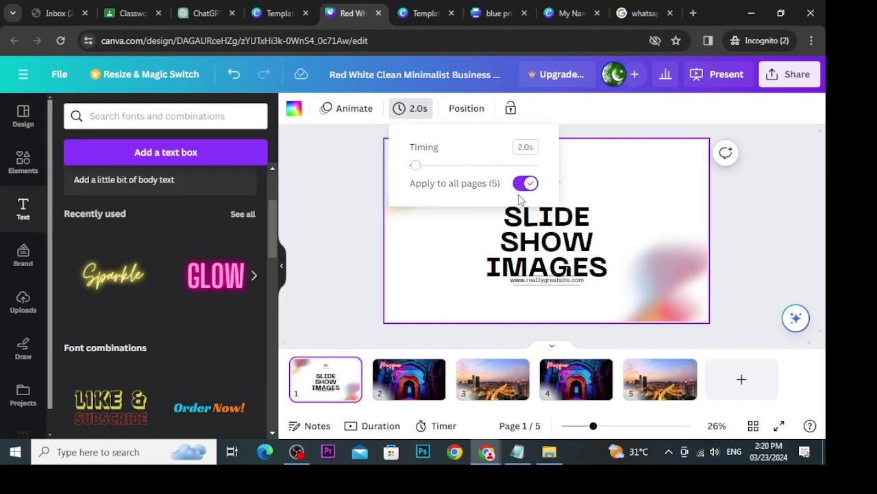
pyautogui.click(387, 264)
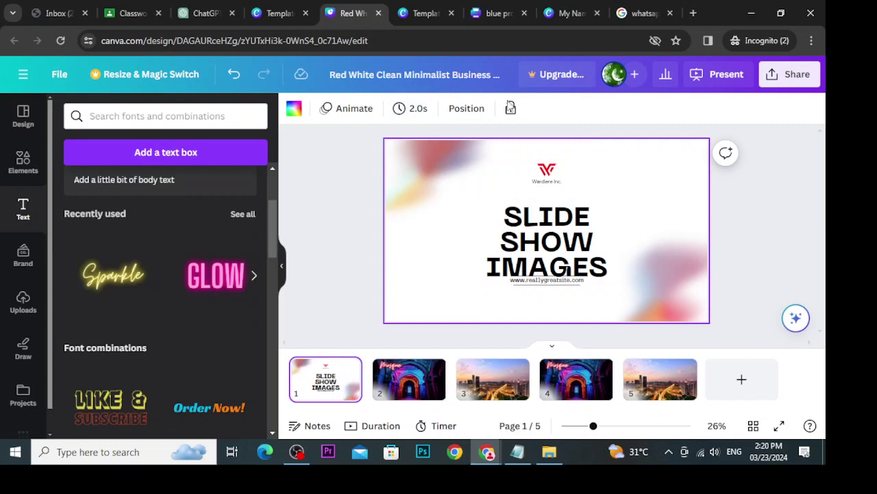
# Preview the slideshow in full screen from page 1, exit the preview, and look through pages 2 to 5
pyautogui.click(721, 80)
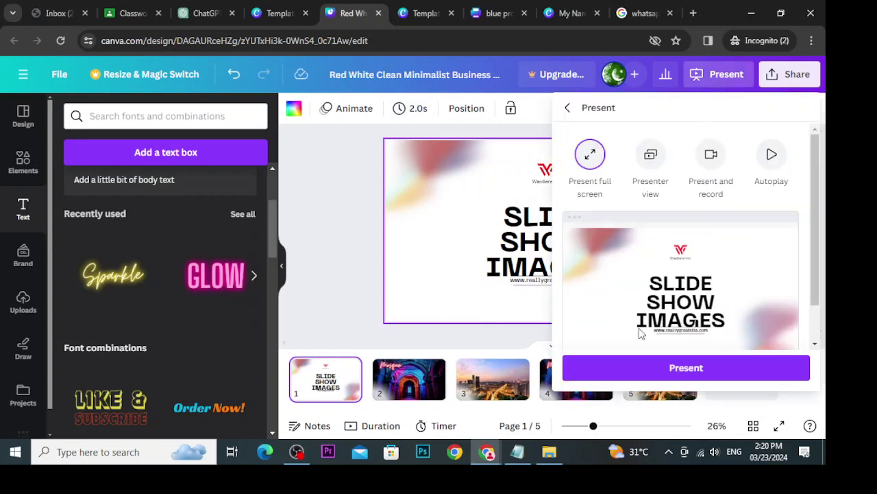
pyautogui.click(656, 371)
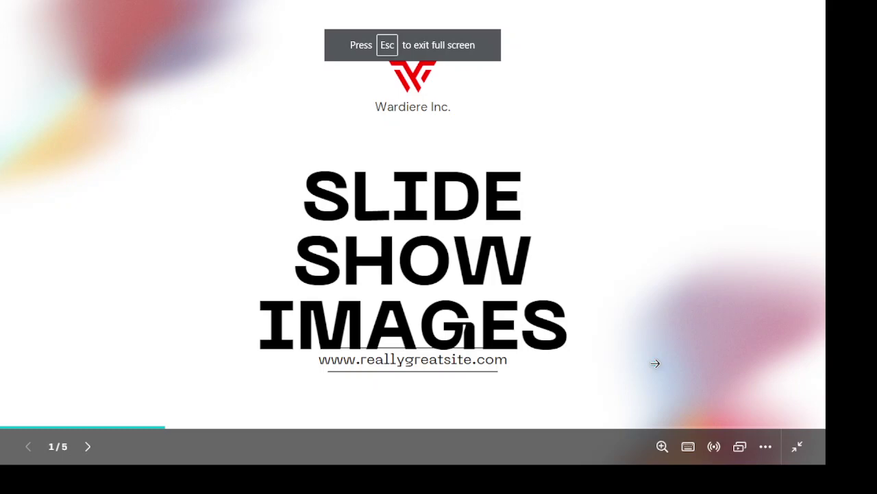
pyautogui.press('Escape')
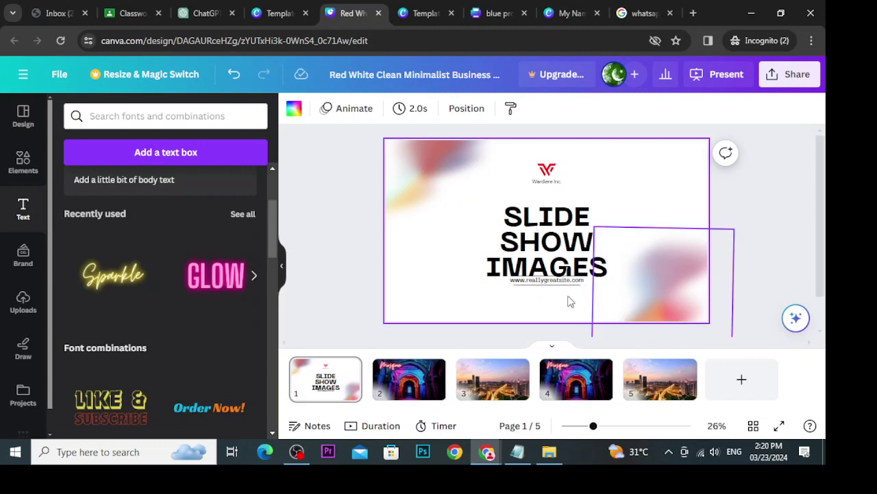
pyautogui.click(411, 376)
pyautogui.click(478, 379)
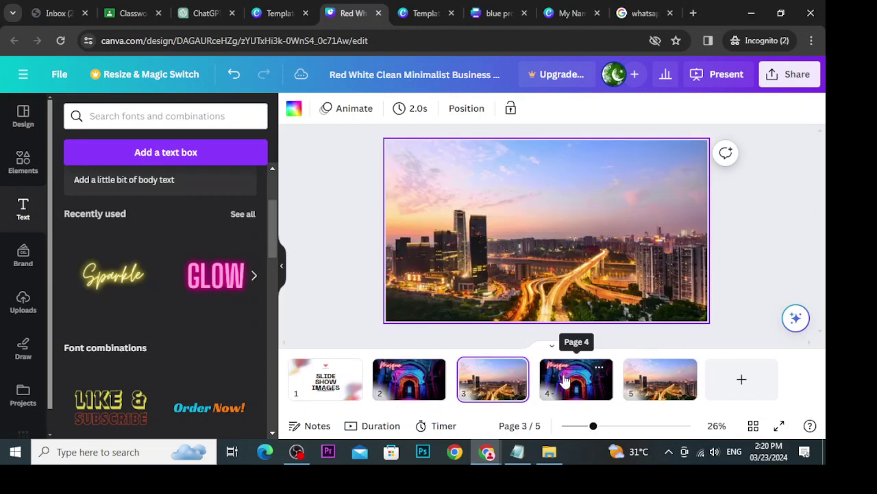
pyautogui.click(561, 381)
pyautogui.click(641, 388)
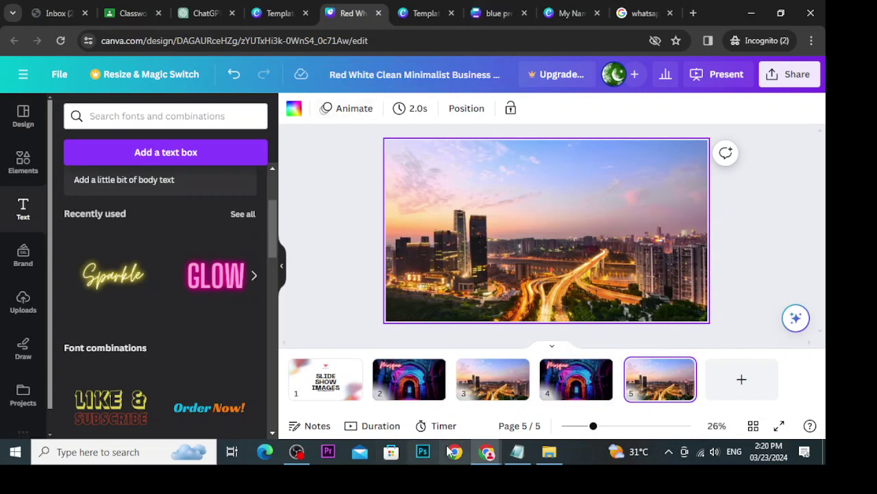
pyautogui.click(415, 386)
pyautogui.click(489, 394)
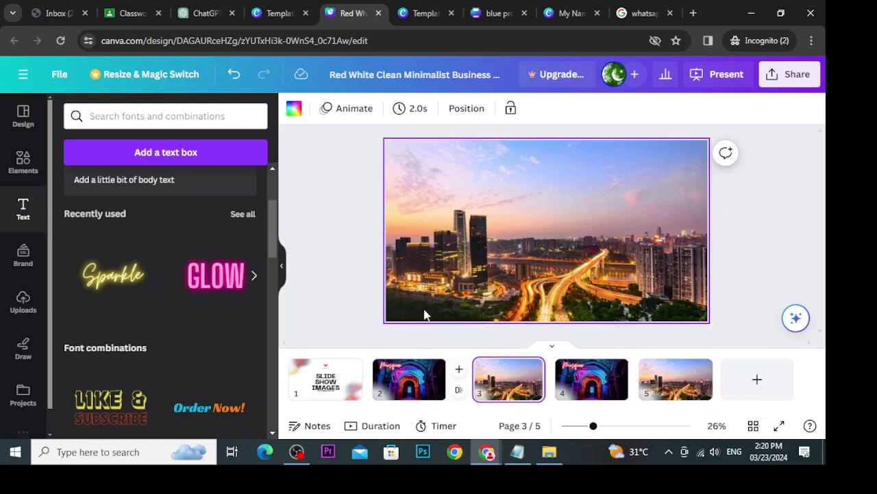
# Add a blank page between pages 2 and 3 and delete it again
pyautogui.click(460, 371)
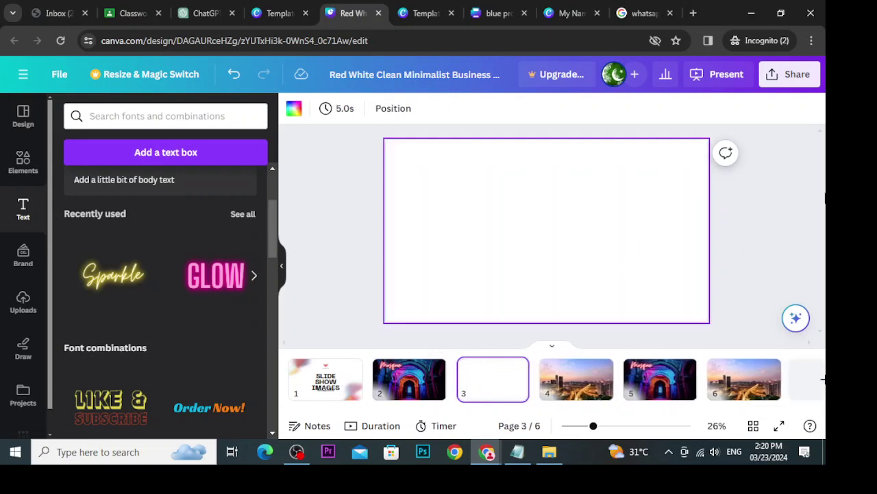
pyautogui.press('Delete')
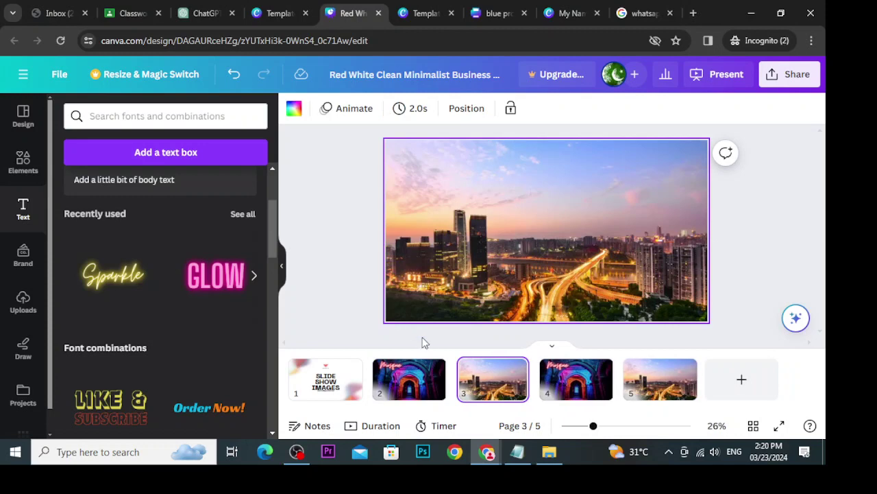
# Add a transition between pages 2 and 3, trying Slide and choosing Dissolve, with a duration of 0.3 seconds
pyautogui.moveTo(456, 374)
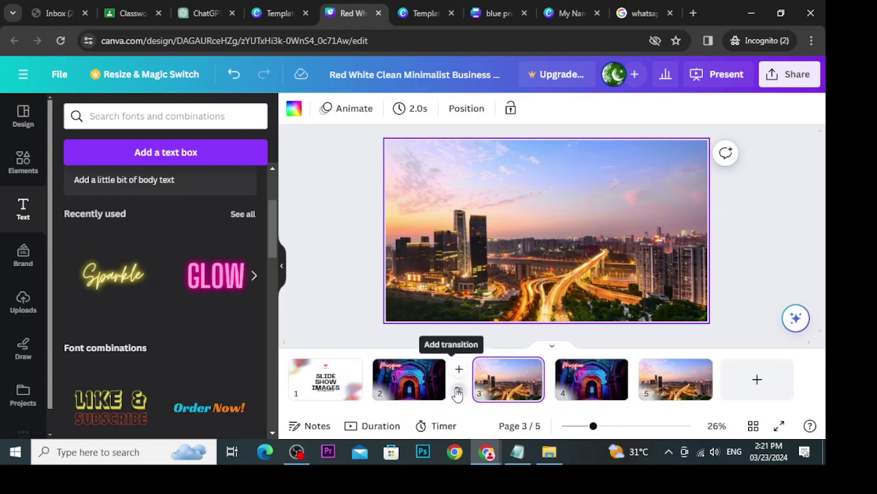
pyautogui.click(458, 392)
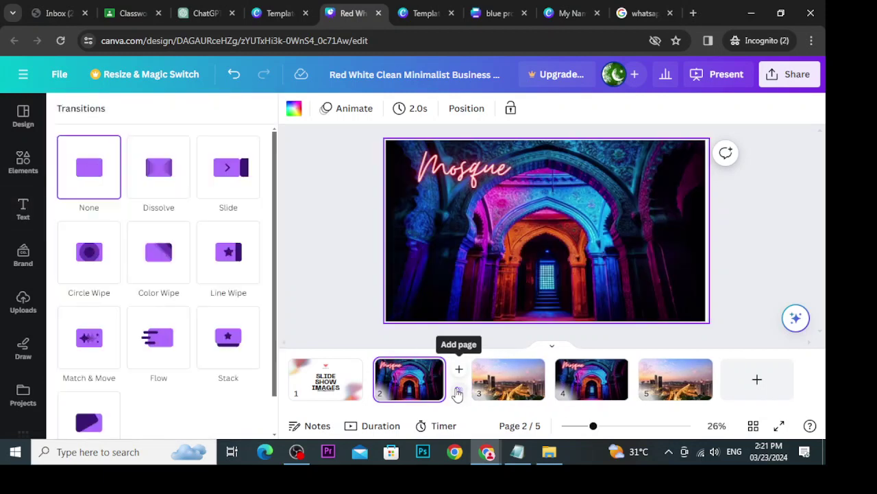
pyautogui.click(143, 194)
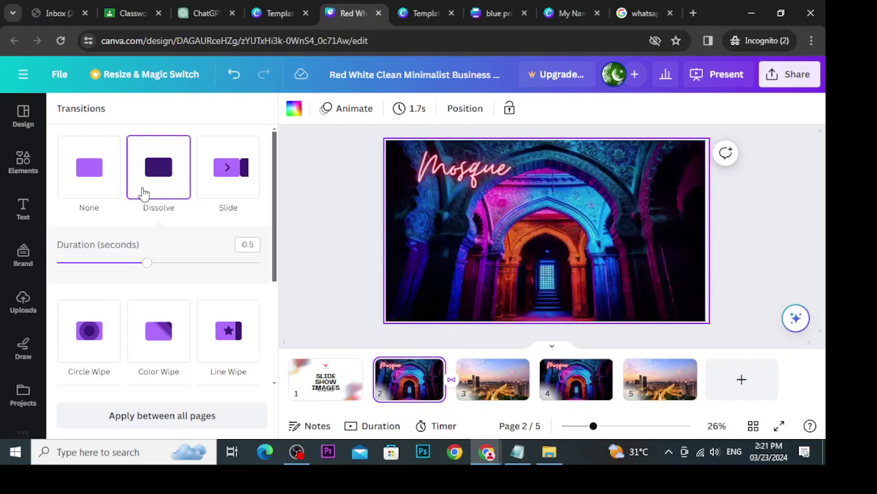
pyautogui.click(228, 193)
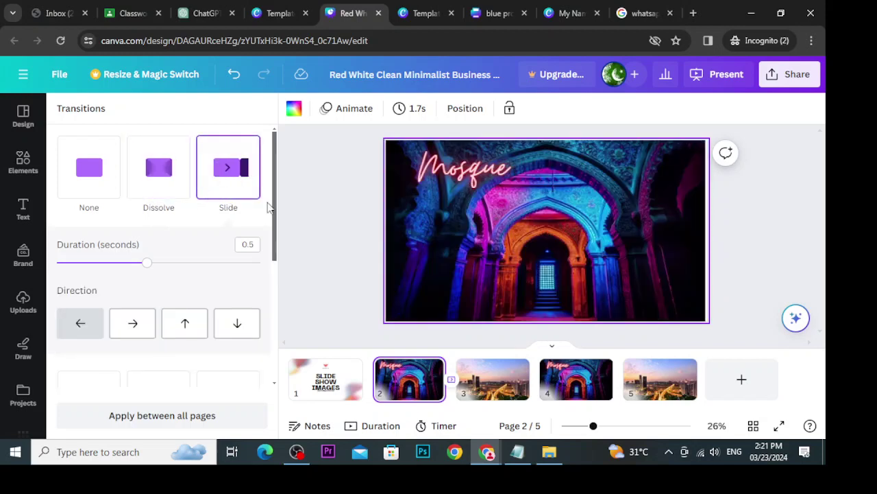
pyautogui.moveTo(275, 219); pyautogui.dragTo(261, 258)
pyautogui.scroll(1, 241, 182)
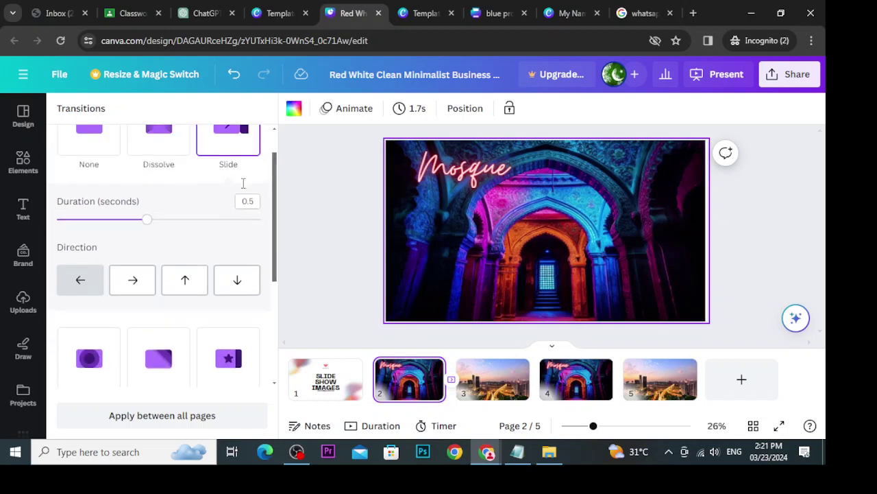
pyautogui.click(157, 140)
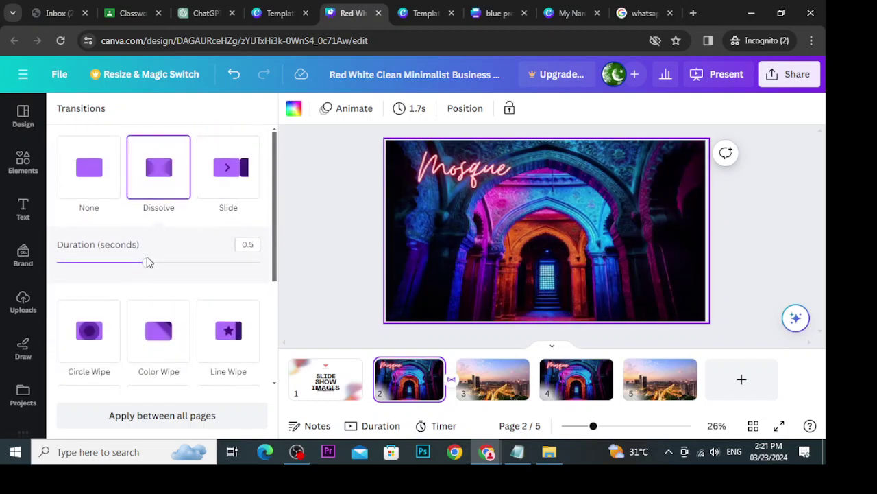
pyautogui.moveTo(147, 262); pyautogui.dragTo(102, 263)
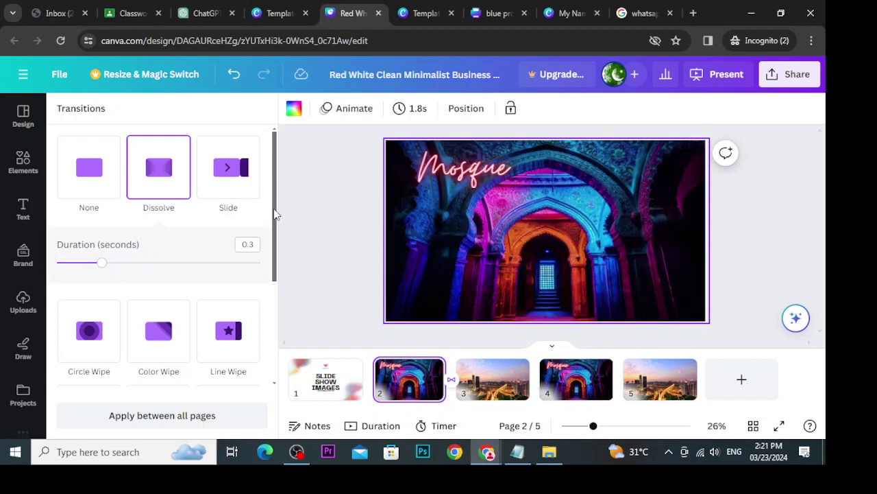
# Try Line Wipe, switch the transition between pages 2 and 3 to Color Wipe, and set its direction to downward
pyautogui.scroll(-2, 274, 209)
pyautogui.click(242, 247)
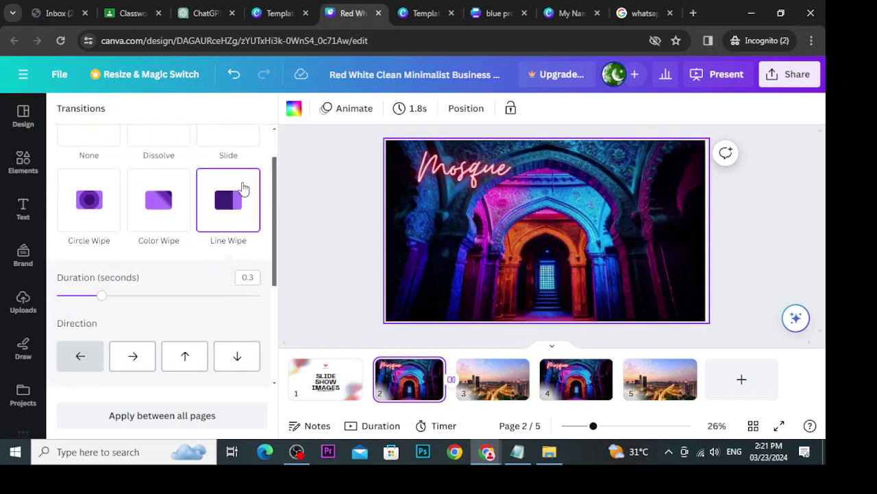
pyautogui.click(178, 205)
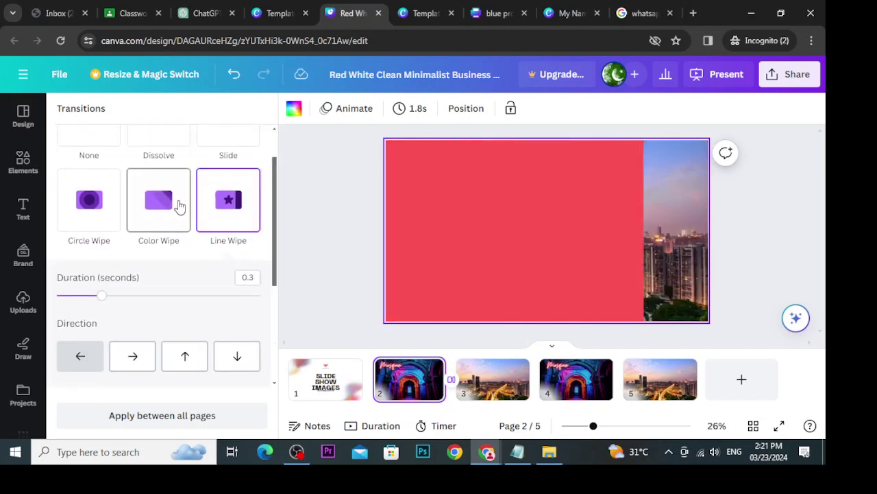
pyautogui.scroll(-1, 172, 203)
pyautogui.click(141, 289)
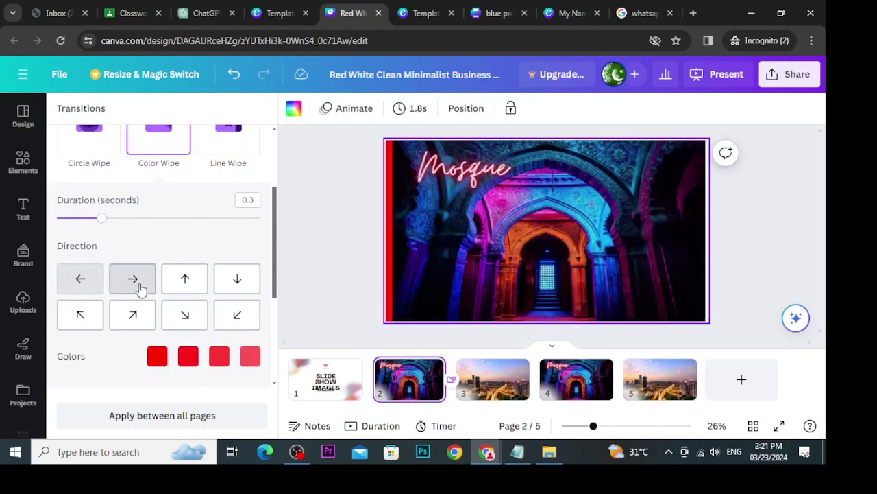
pyautogui.click(189, 286)
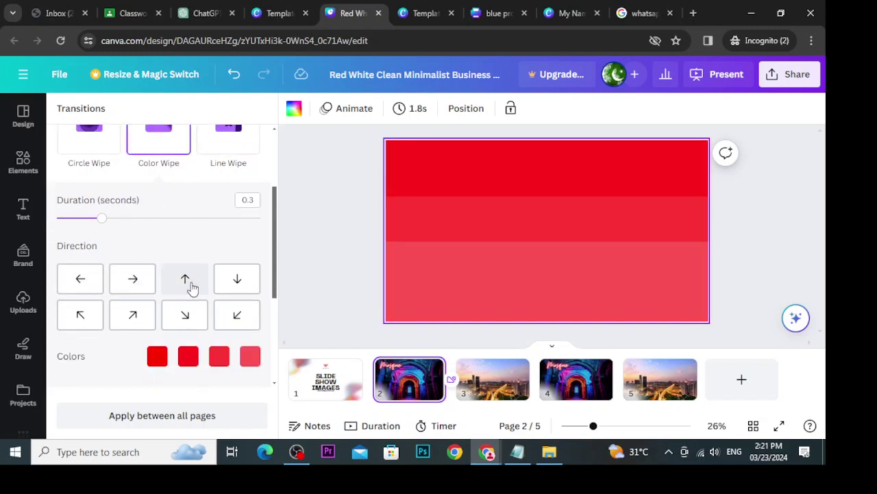
pyautogui.click(231, 283)
pyautogui.scroll(-2, 276, 254)
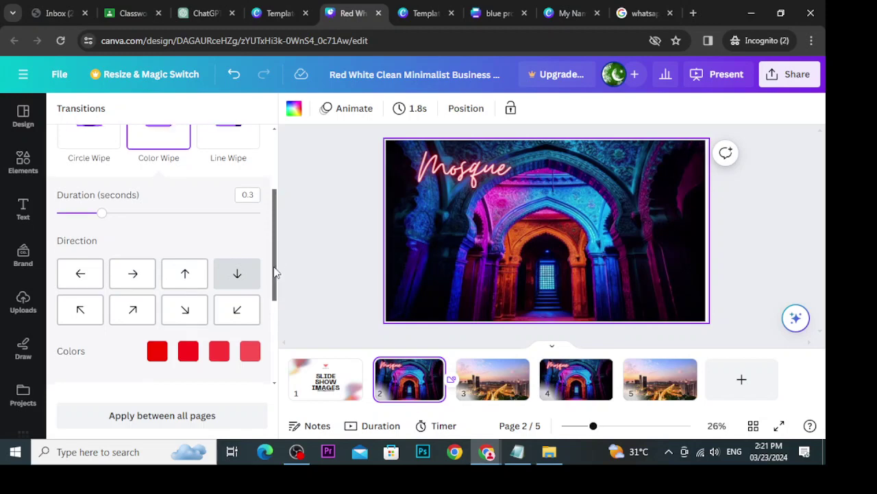
# Preview the transition from page 2 to page 3 in full screen, exit the preview, and return to page 2
pyautogui.click(304, 387)
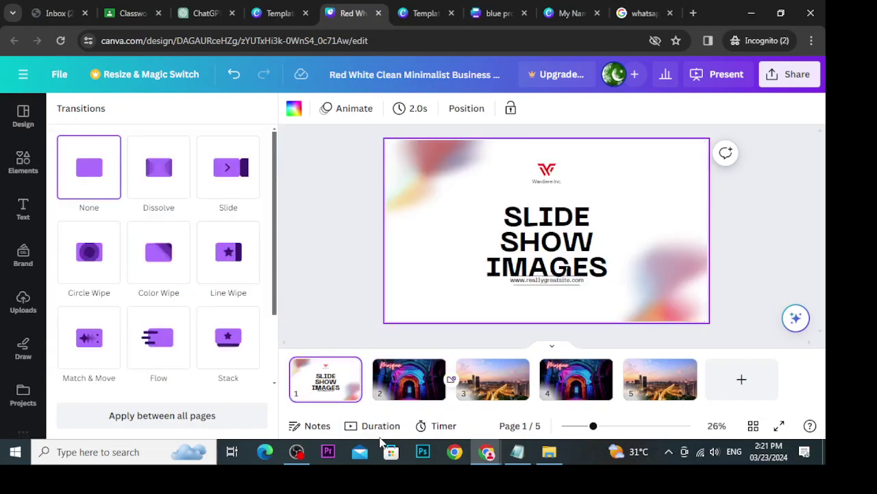
pyautogui.click(409, 387)
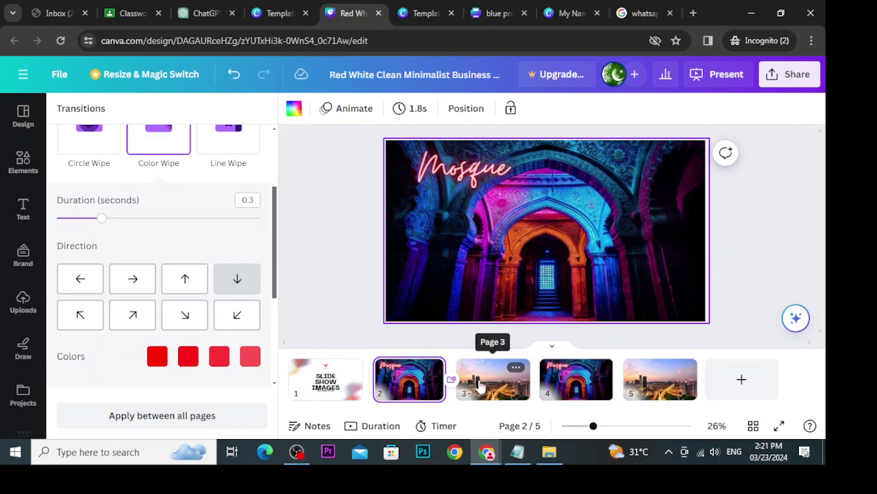
pyautogui.click(714, 78)
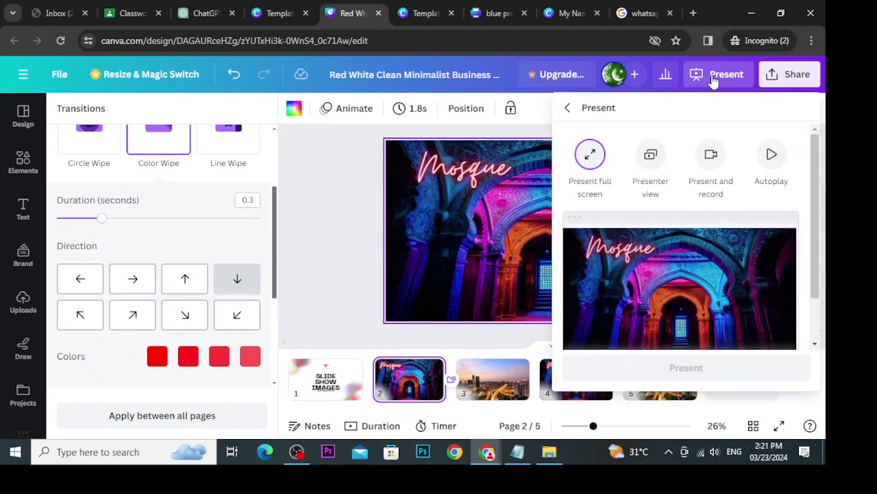
pyautogui.click(666, 366)
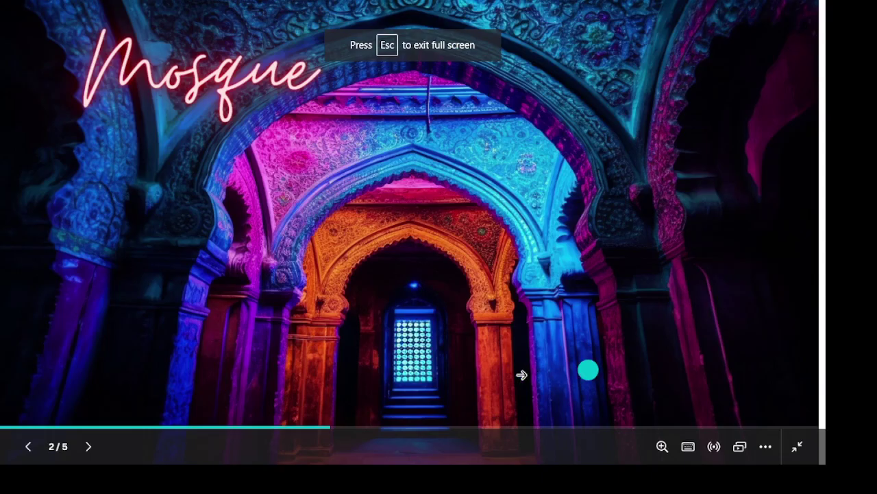
pyautogui.click(515, 383)
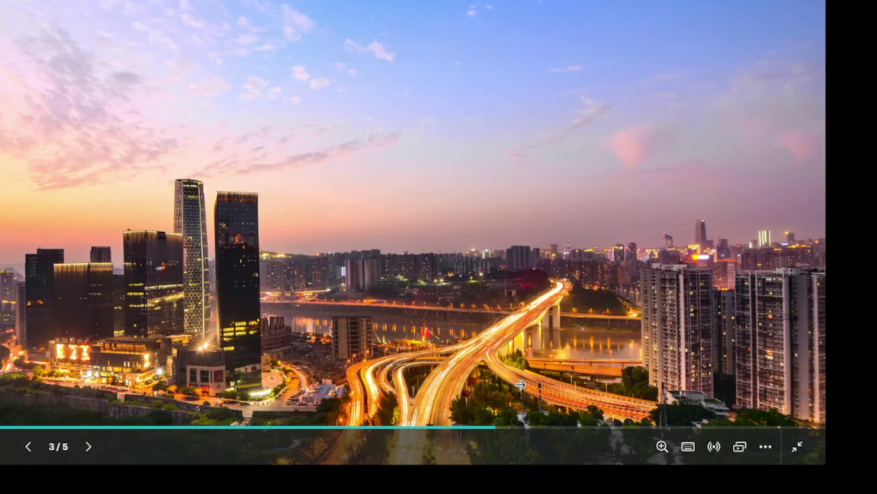
pyautogui.press('Escape')
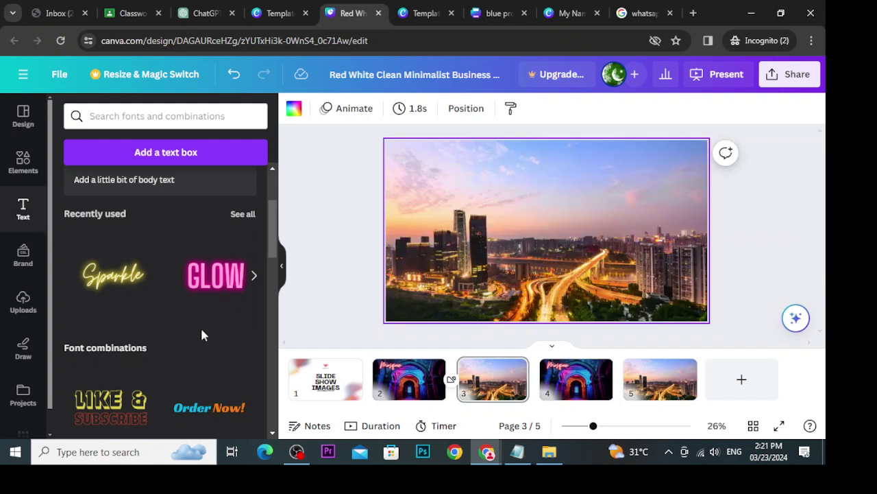
pyautogui.click(437, 376)
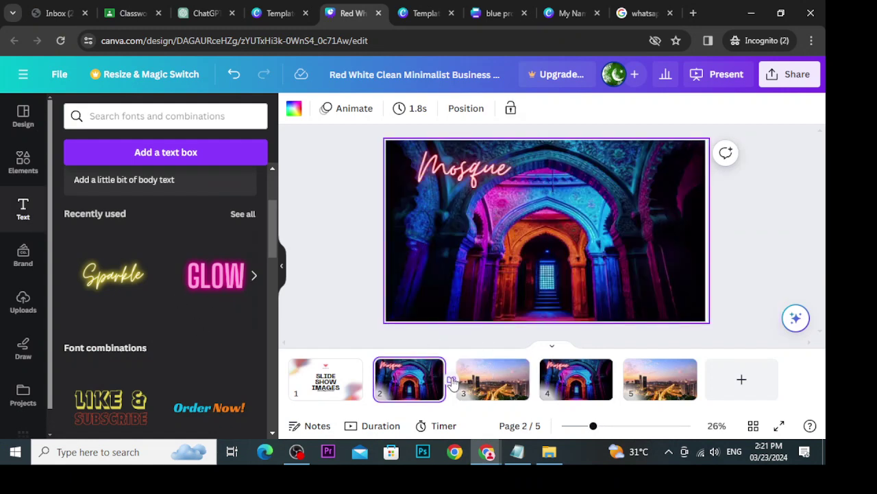
# Switch the transition between pages 2 and 3 to Dissolve
pyautogui.click(452, 381)
pyautogui.scroll(-1, 271, 255)
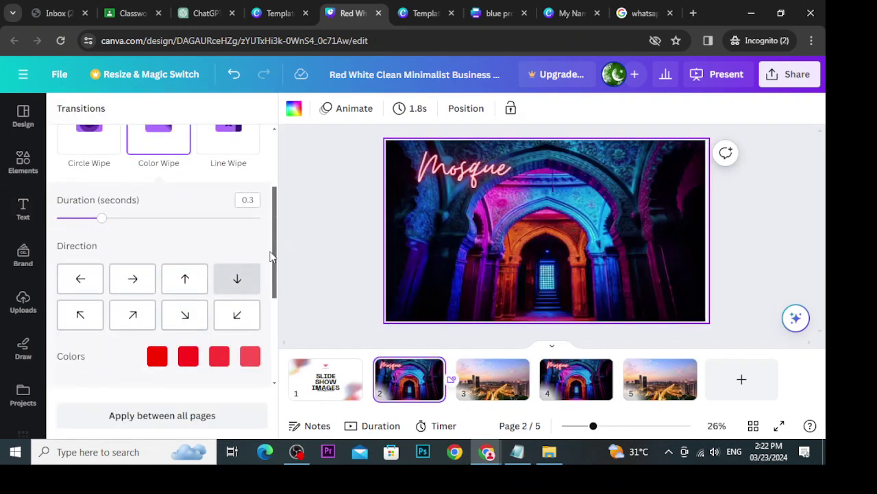
pyautogui.moveTo(274, 254); pyautogui.dragTo(277, 172)
pyautogui.click(134, 186)
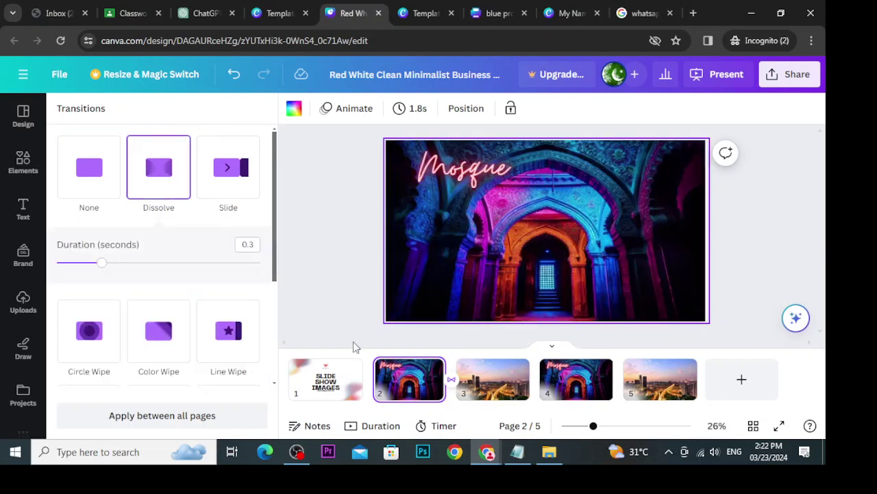
# Preview the Dissolve transition from page 2 to page 3 in full screen and exit the presentation
pyautogui.click(719, 75)
pyautogui.click(591, 156)
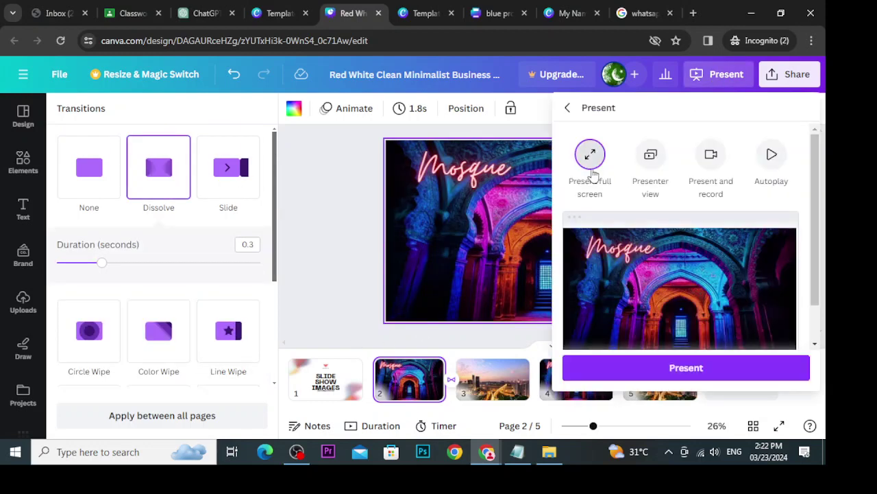
pyautogui.click(629, 362)
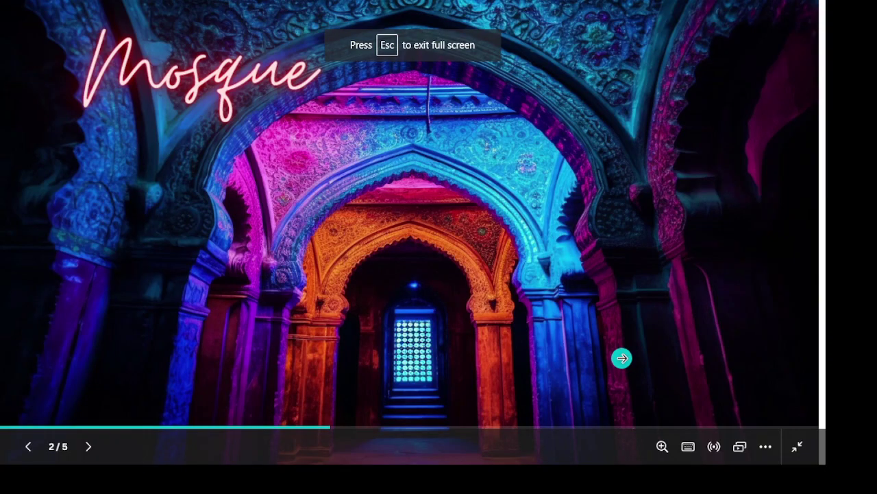
pyautogui.click(644, 399)
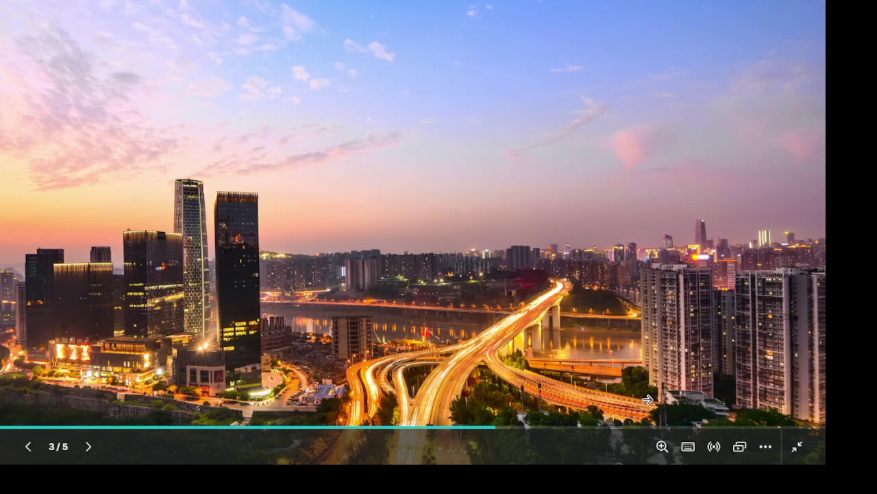
pyautogui.press('Escape')
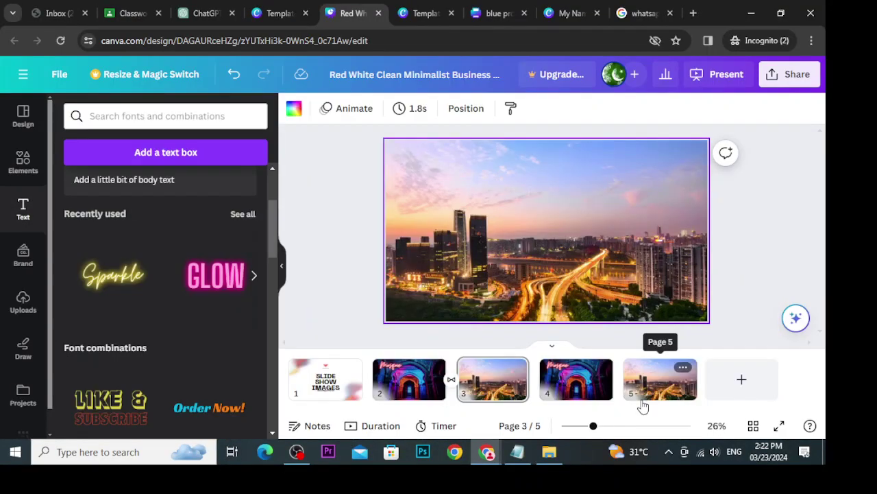
# Change the transition between pages 2 and 3 to Slide and set its direction to rightward
pyautogui.click(418, 381)
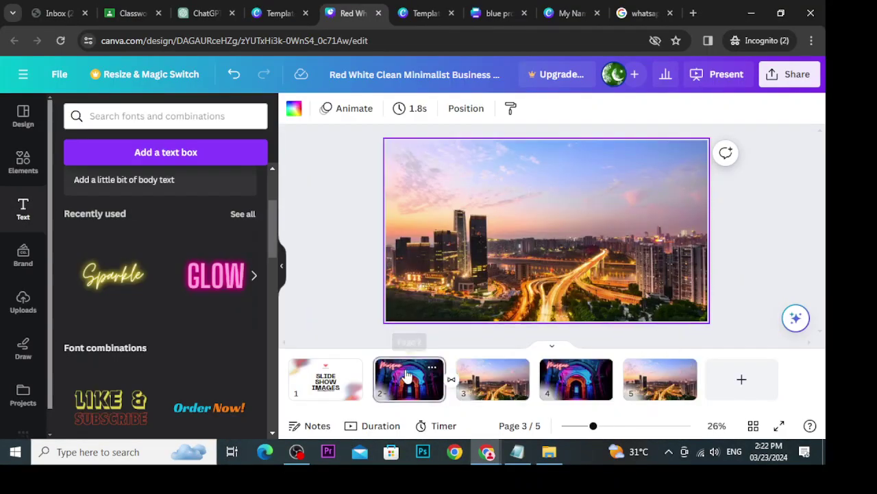
pyautogui.click(452, 381)
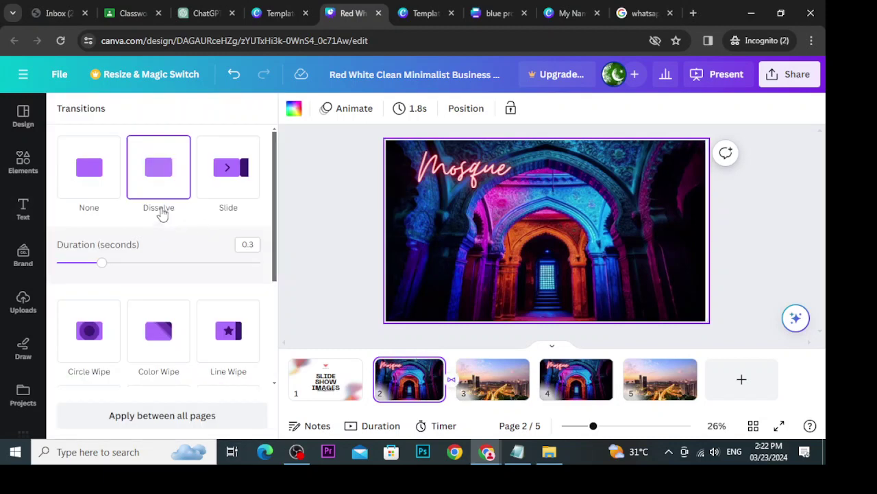
pyautogui.click(229, 179)
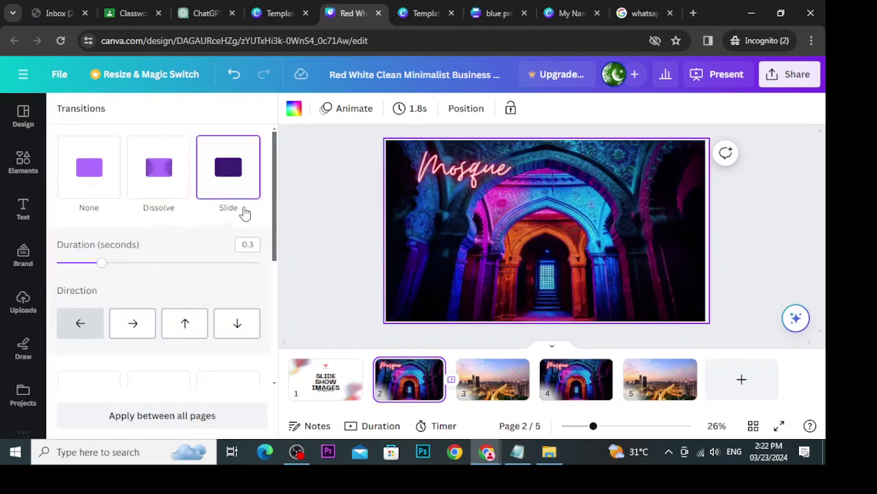
pyautogui.click(88, 326)
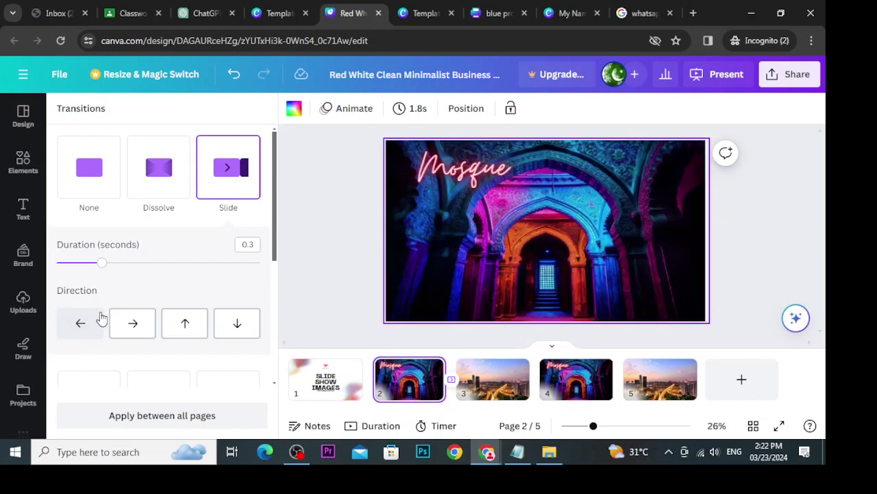
pyautogui.click(117, 331)
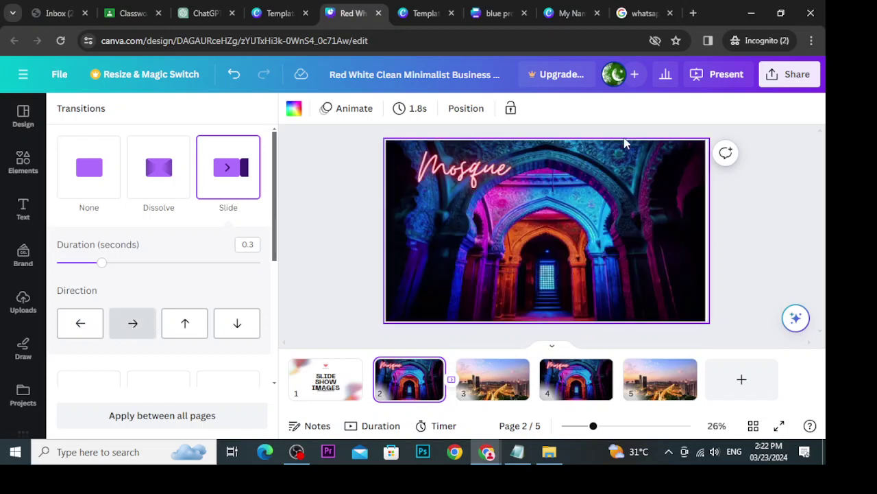
# Preview the Slide transition from page 2 to page 3 in full screen, exit, and return to page 2
pyautogui.click(720, 74)
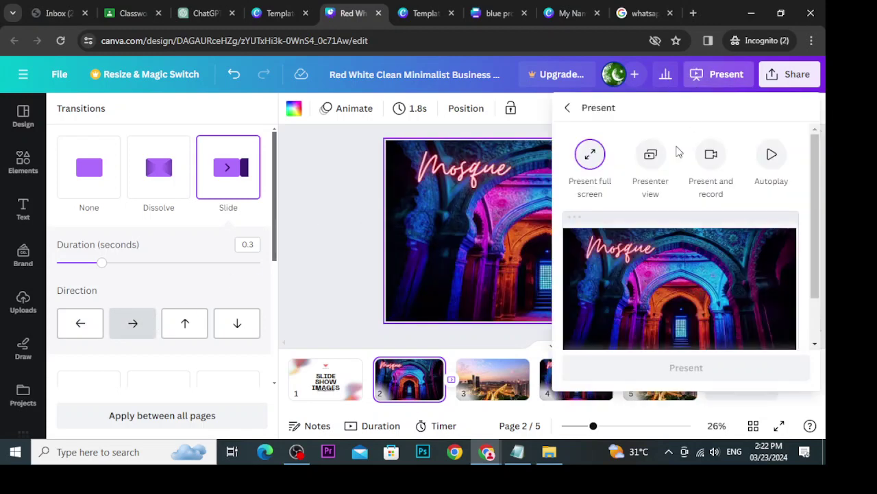
pyautogui.click(666, 371)
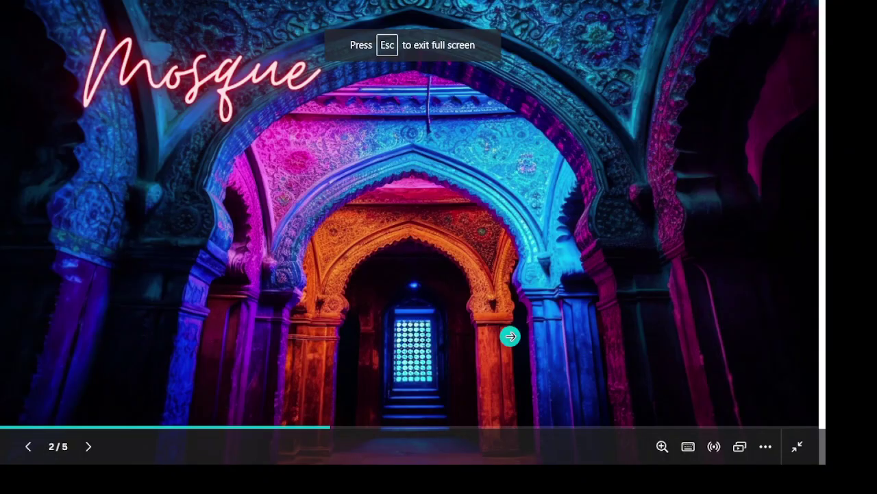
pyautogui.press('Right')
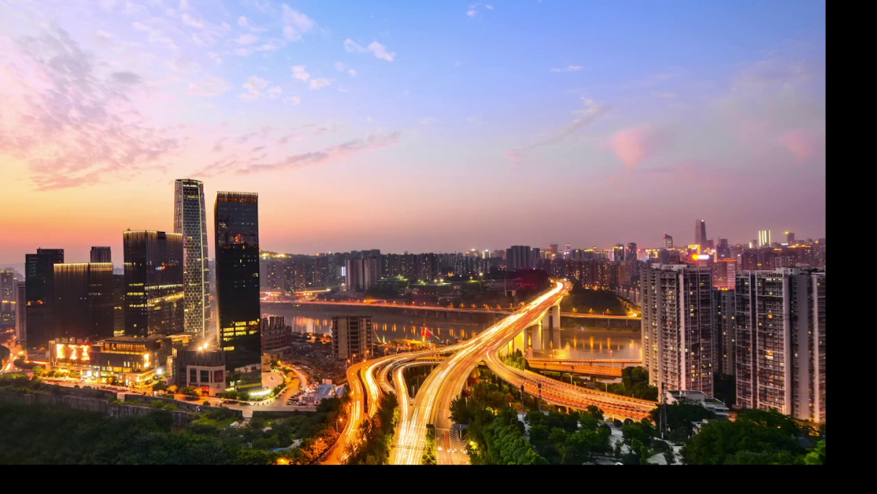
pyautogui.press('Escape')
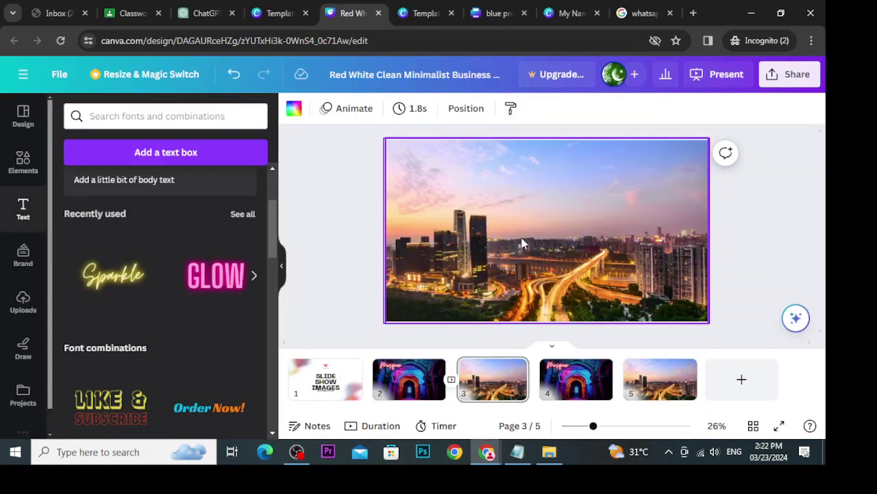
pyautogui.scroll(2, 480, 257)
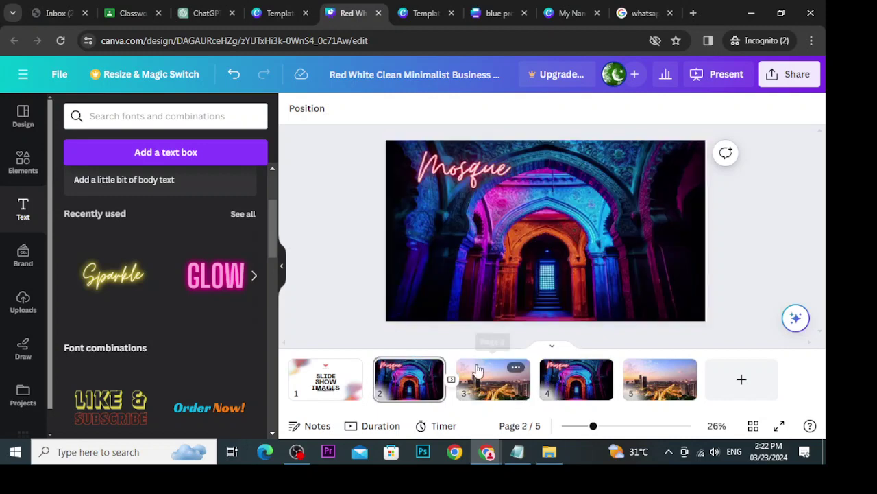
# Go to page 1, examine the page durations in the timeline, and return to the page thumbnails
pyautogui.click(326, 379)
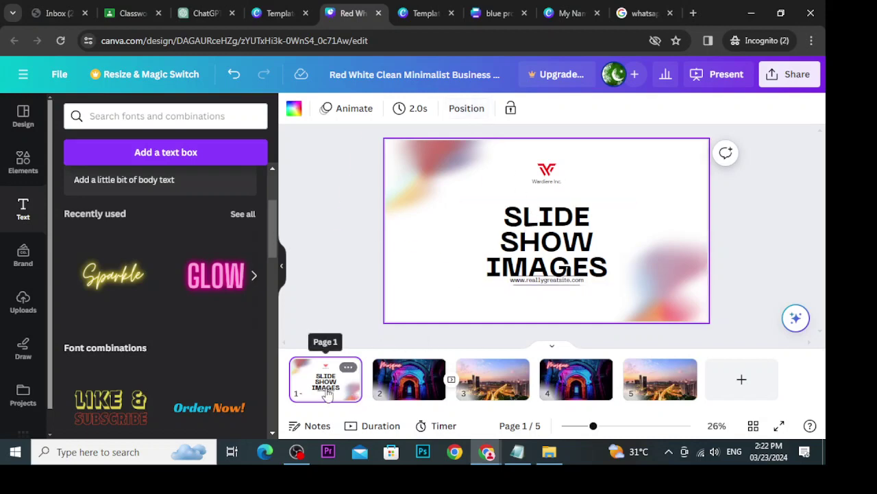
pyautogui.click(364, 426)
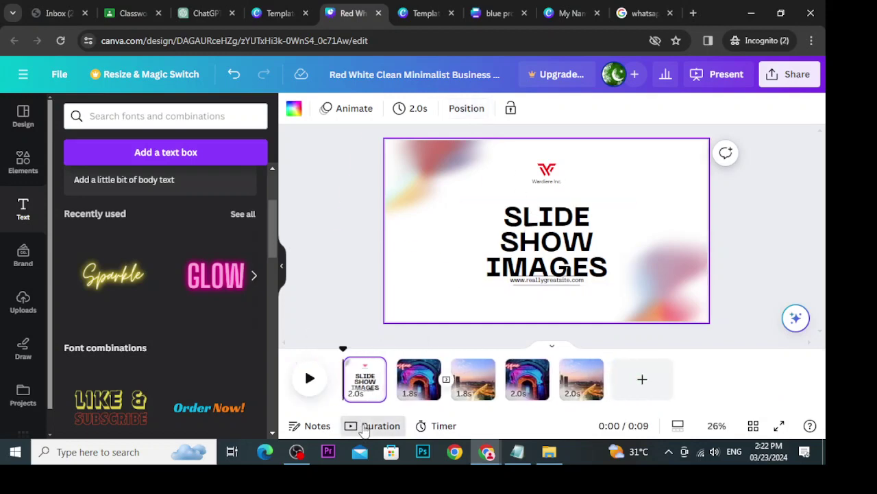
pyautogui.click(358, 387)
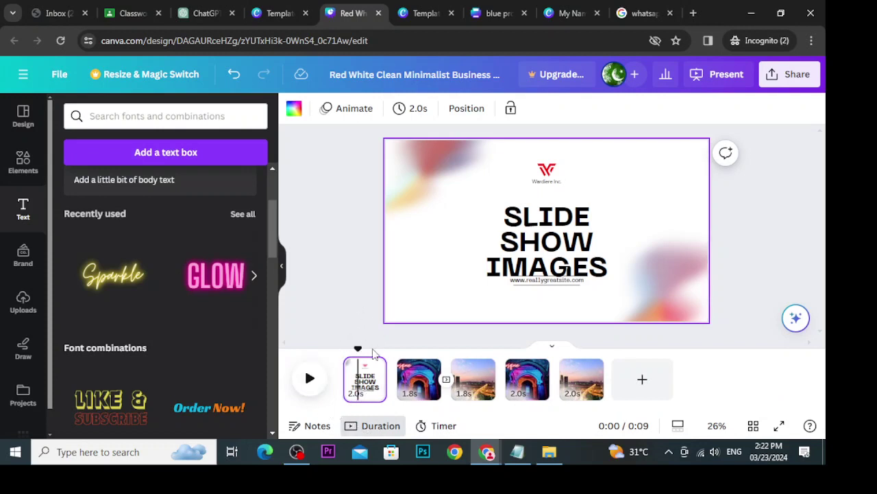
pyautogui.click(381, 426)
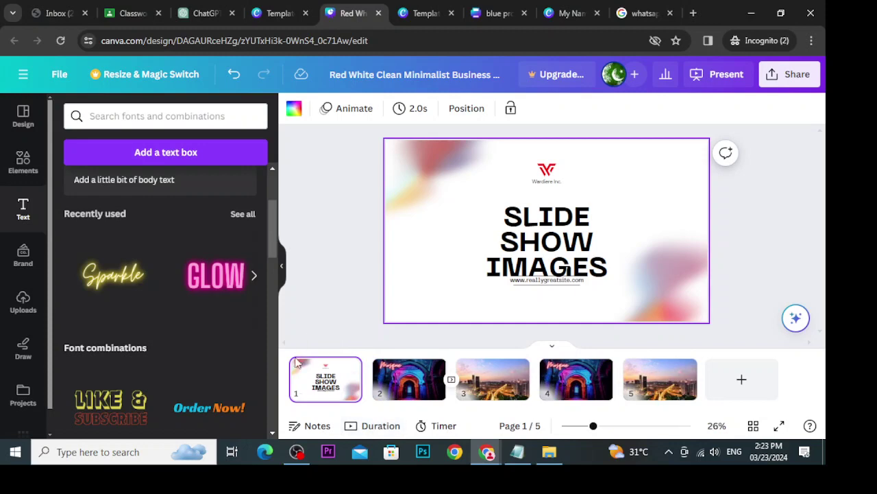
# Set the page timing to 1.0 second for all five pages and check it on pages 2 and 3
pyautogui.click(413, 113)
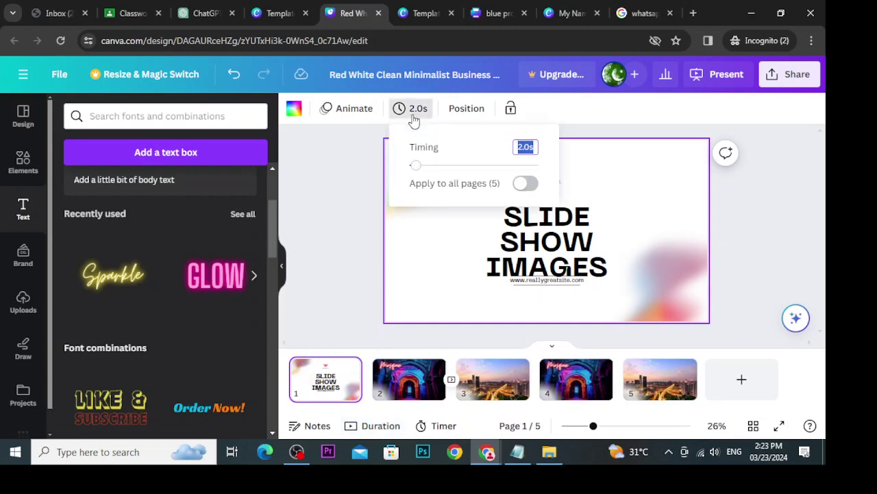
pyautogui.click(528, 187)
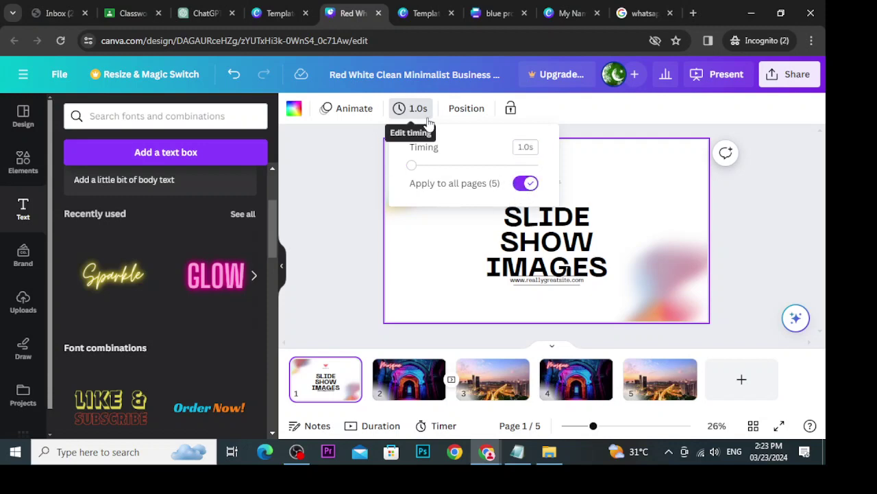
pyautogui.click(393, 365)
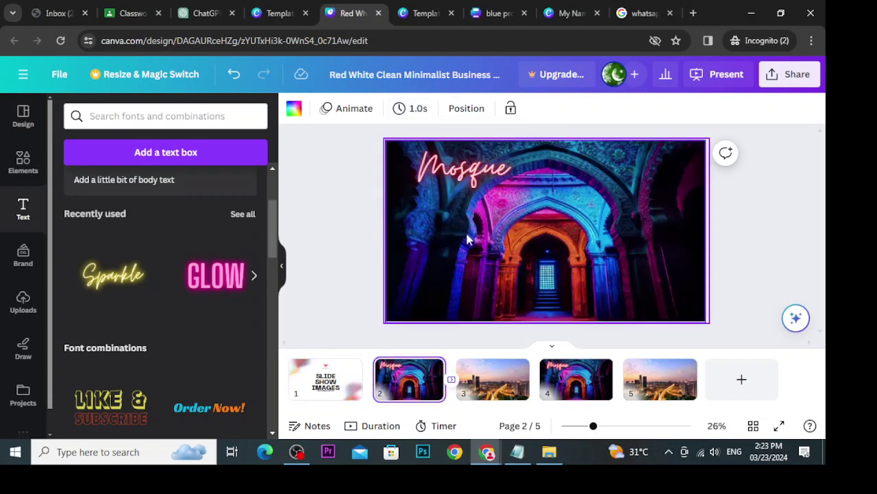
pyautogui.click(413, 108)
pyautogui.click(479, 373)
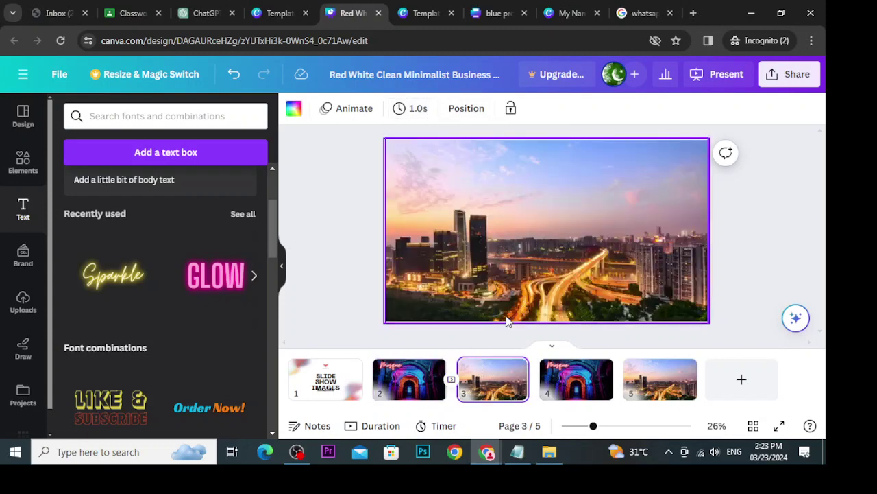
# Present from page 1 in full screen, view the audience window in full screen mode, and exit the presentation
pyautogui.click(727, 76)
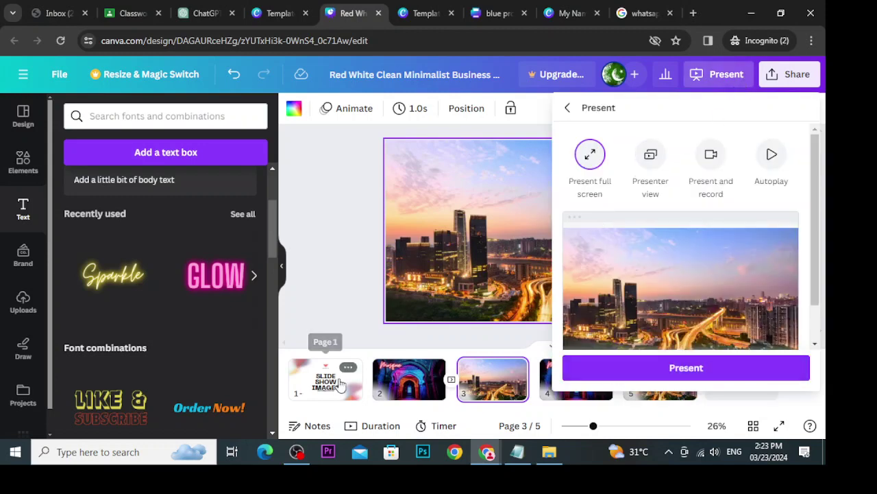
pyautogui.click(340, 383)
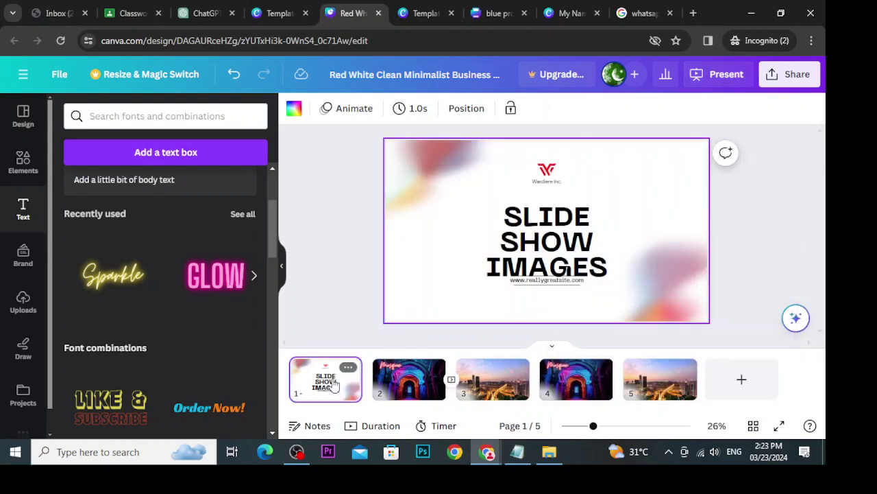
pyautogui.click(719, 83)
pyautogui.click(700, 367)
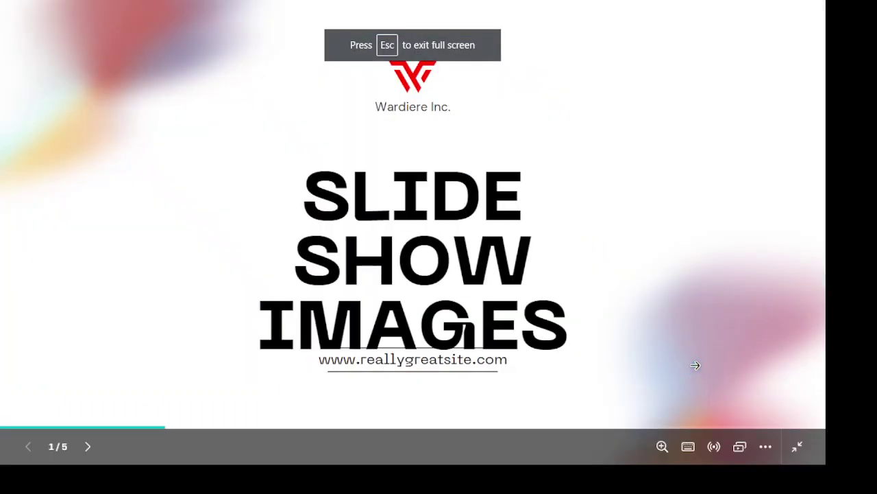
pyautogui.click(740, 447)
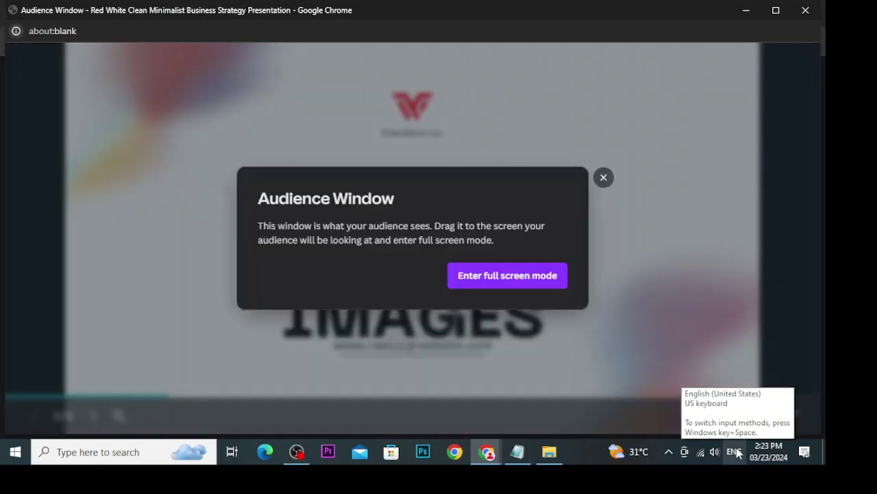
pyautogui.click(507, 277)
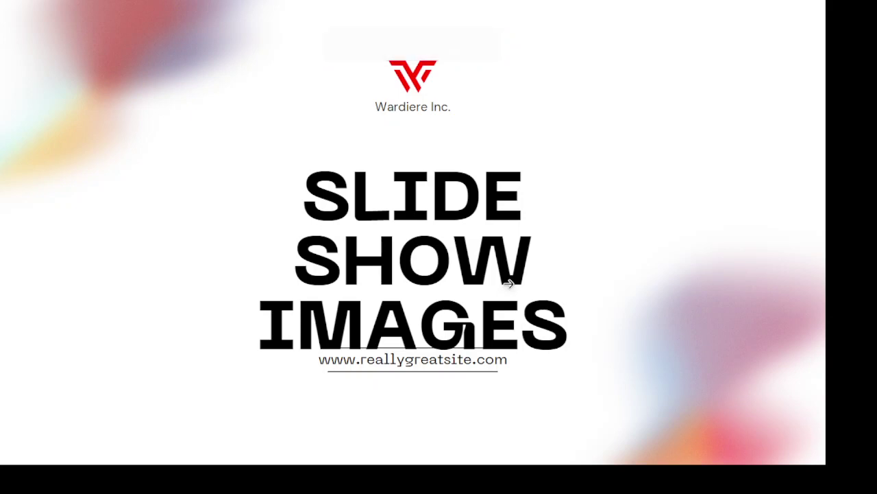
pyautogui.click(508, 283)
pyautogui.press('Escape')
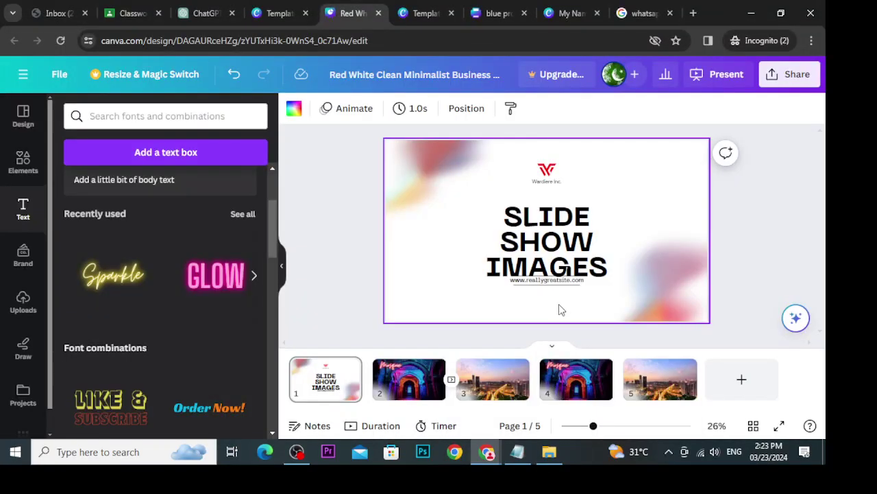
# Set page 2's timing to 2 seconds, apply it to all five pages, and select page 3
pyautogui.click(417, 402)
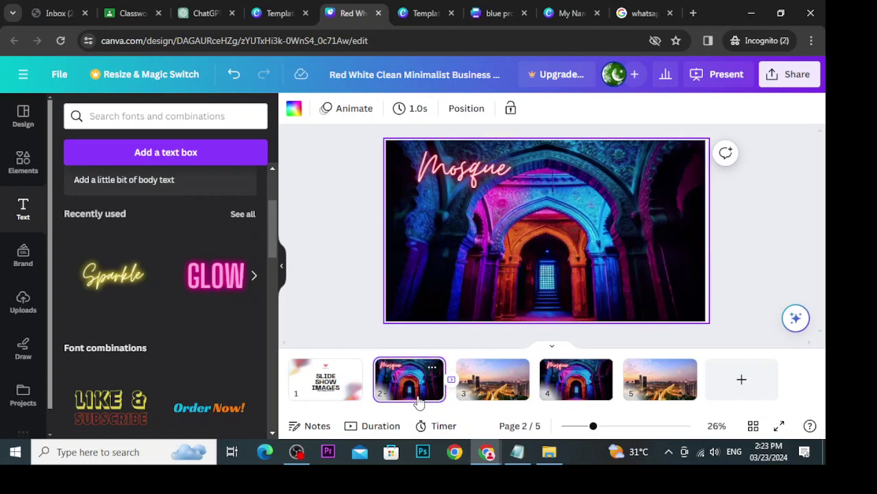
pyautogui.click(413, 119)
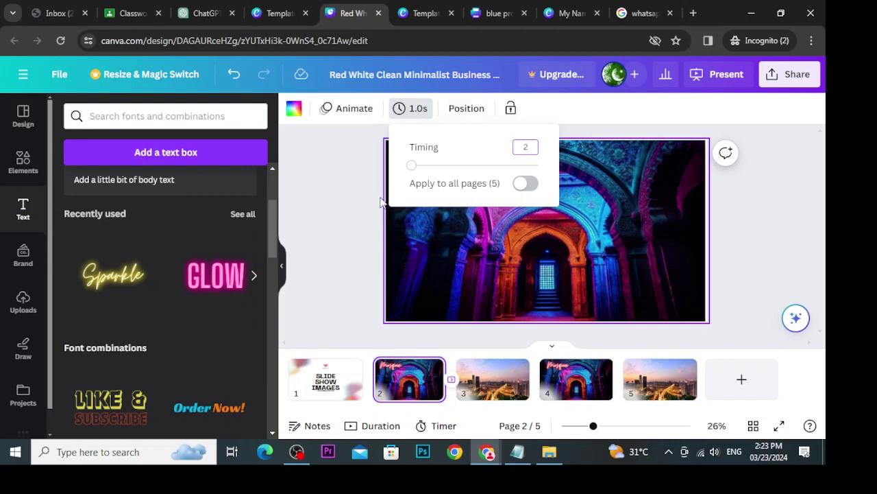
pyautogui.write('2')
pyautogui.press('Escape')
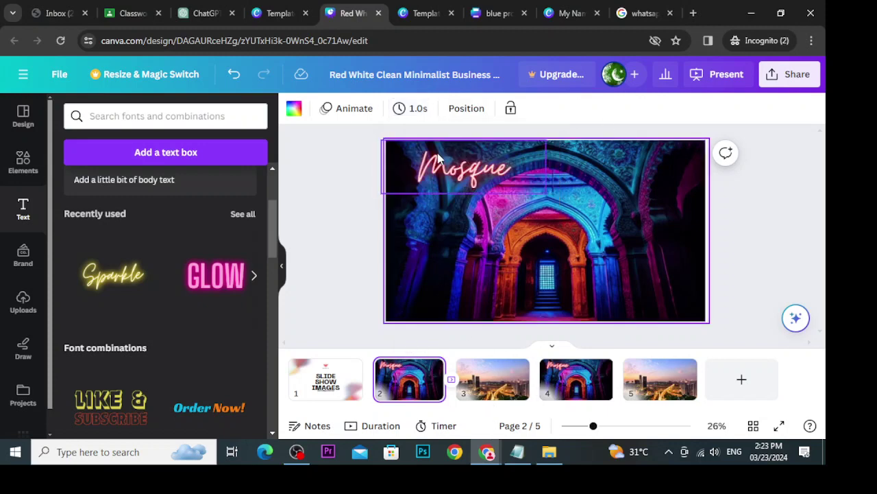
pyautogui.click(418, 108)
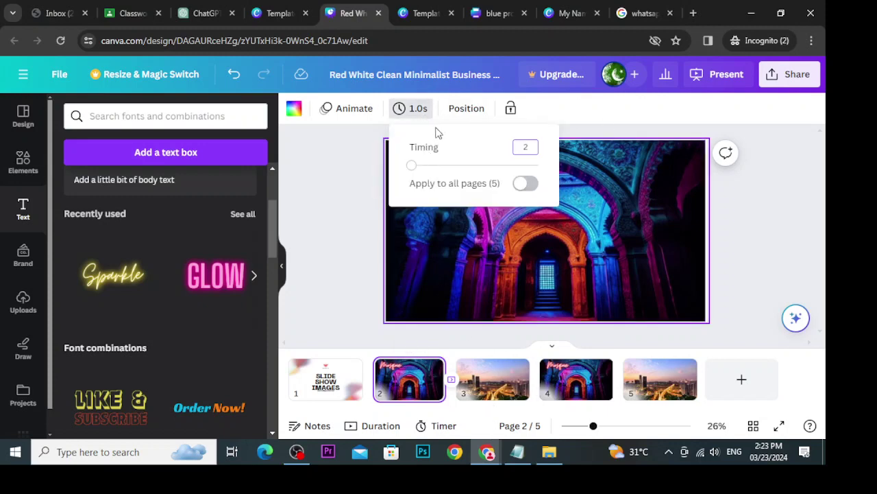
pyautogui.click(525, 183)
pyautogui.click(493, 384)
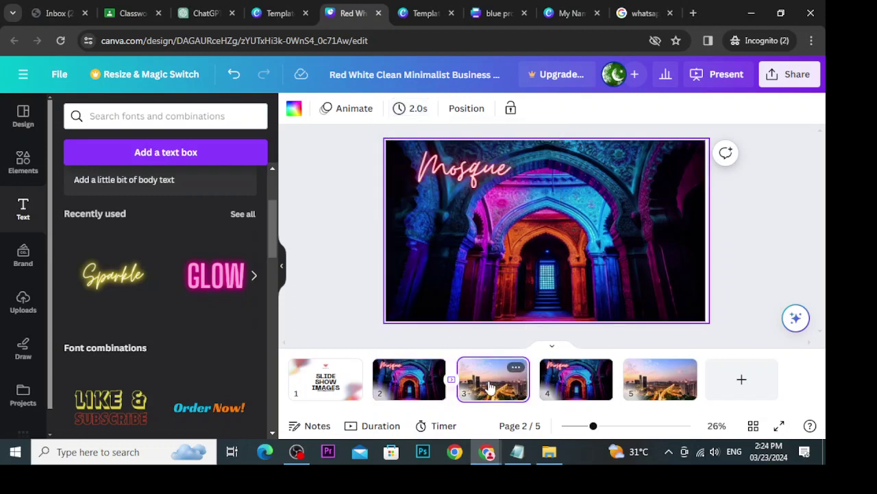
# Check the page timing on pages 4 and 5, finishing with page 4 selected
pyautogui.click(579, 391)
pyautogui.click(660, 380)
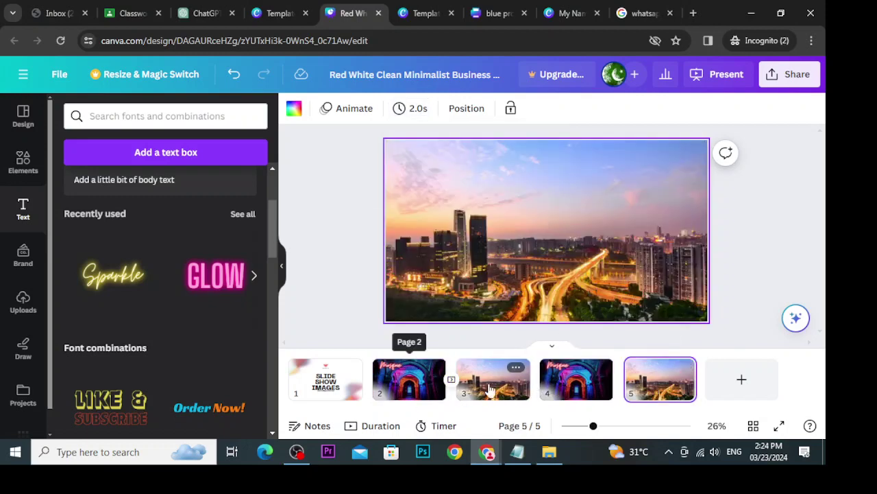
pyautogui.click(576, 380)
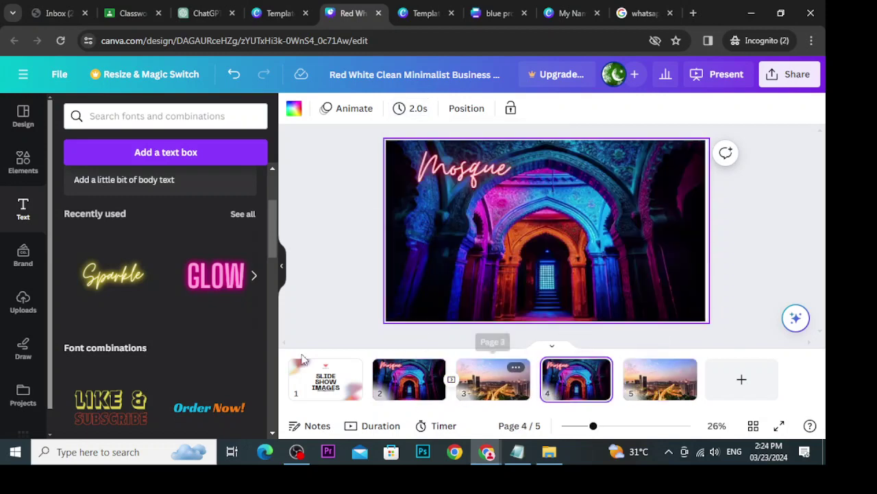
# Try the Simple, Sleek and Fun page animations on page 4
pyautogui.click(340, 113)
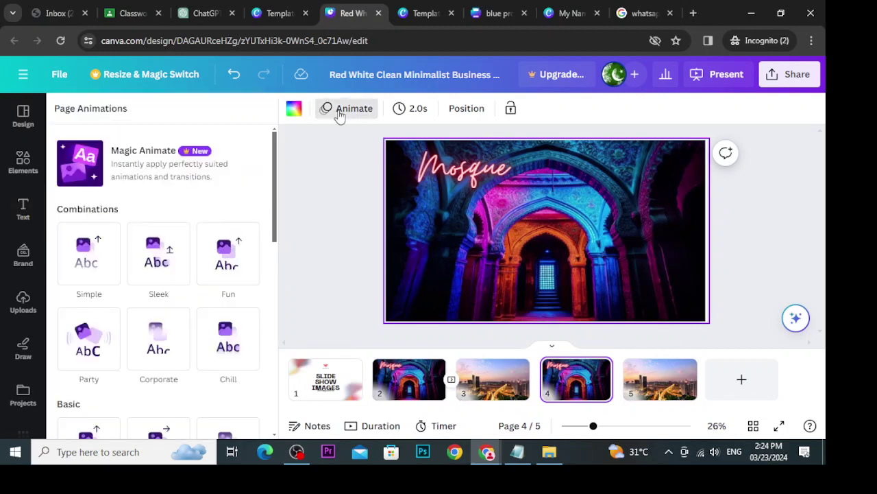
pyautogui.click(107, 260)
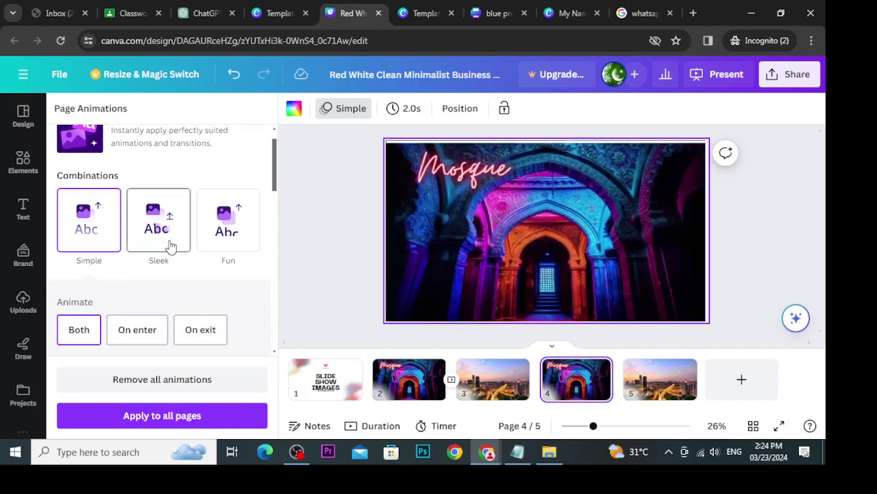
pyautogui.click(169, 245)
pyautogui.click(207, 239)
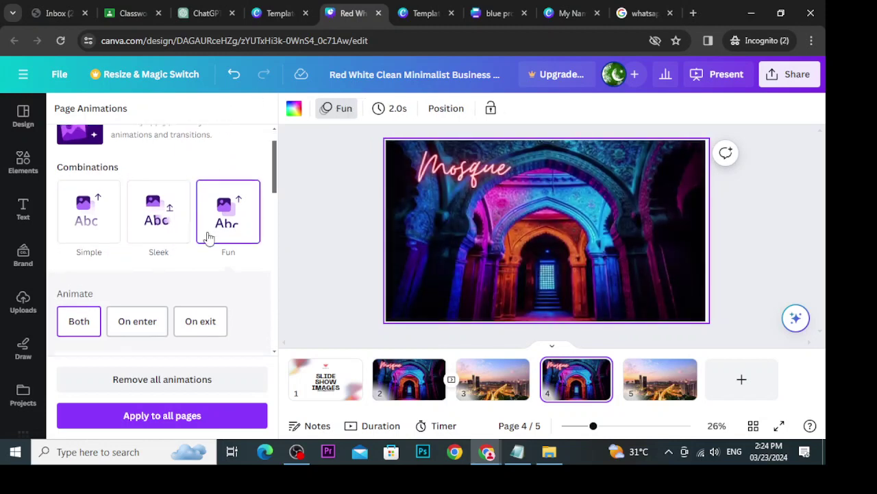
# Try the Rise page animation on page 4 and examine its enter, exit, speed and direction options
pyautogui.scroll(-3, 199, 294)
pyautogui.click(107, 275)
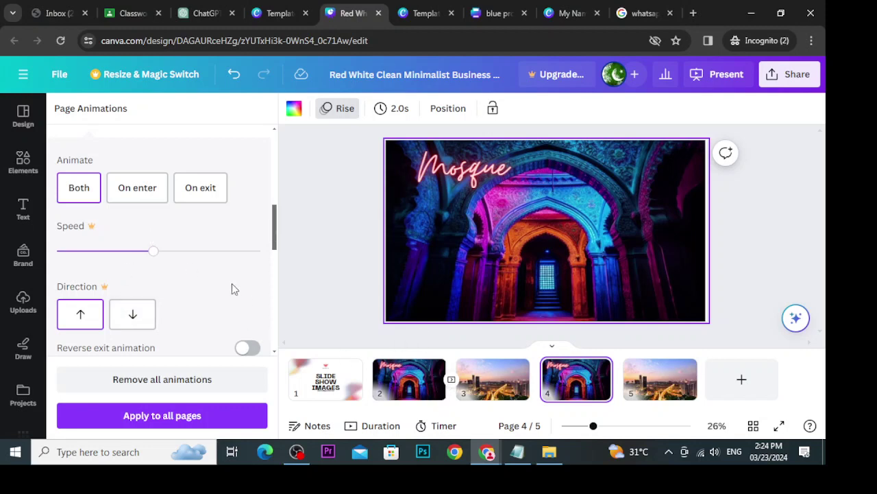
pyautogui.scroll(-2, 231, 288)
pyautogui.scroll(2, 182, 270)
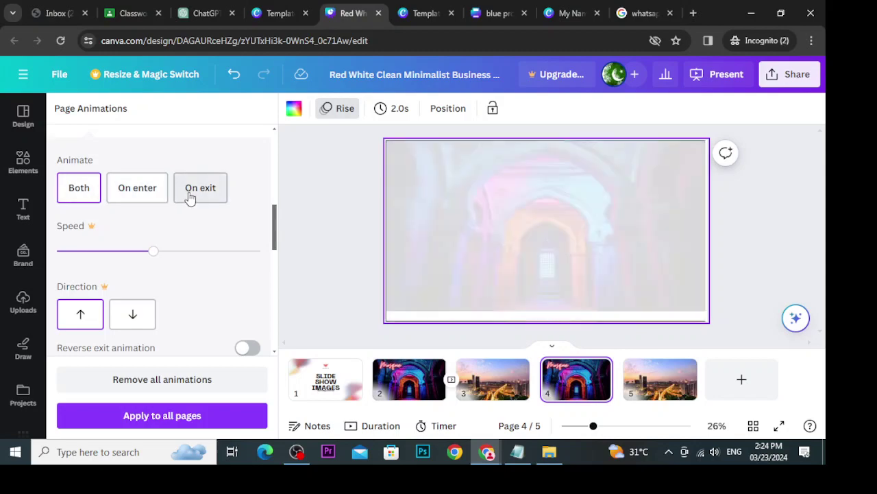
pyautogui.click(125, 254)
pyautogui.press('Escape')
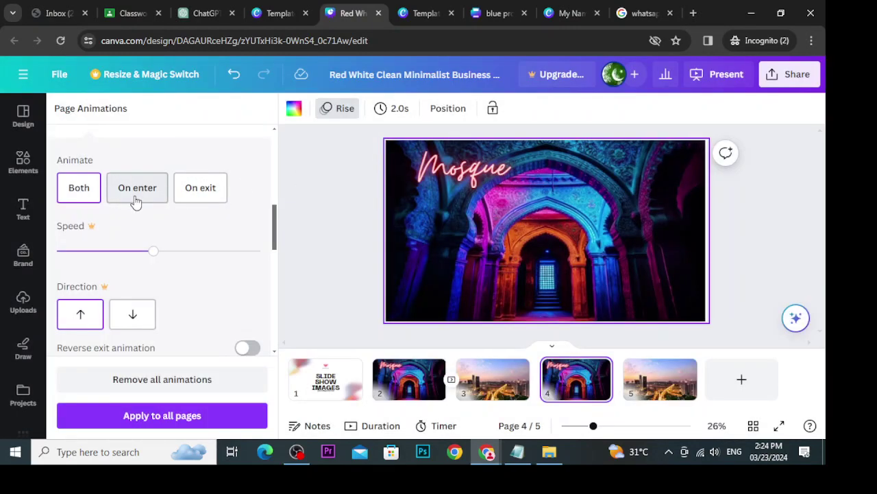
# Try Pop and Rise on page 4 and settle on the Wipe page animation
pyautogui.scroll(-3, 123, 265)
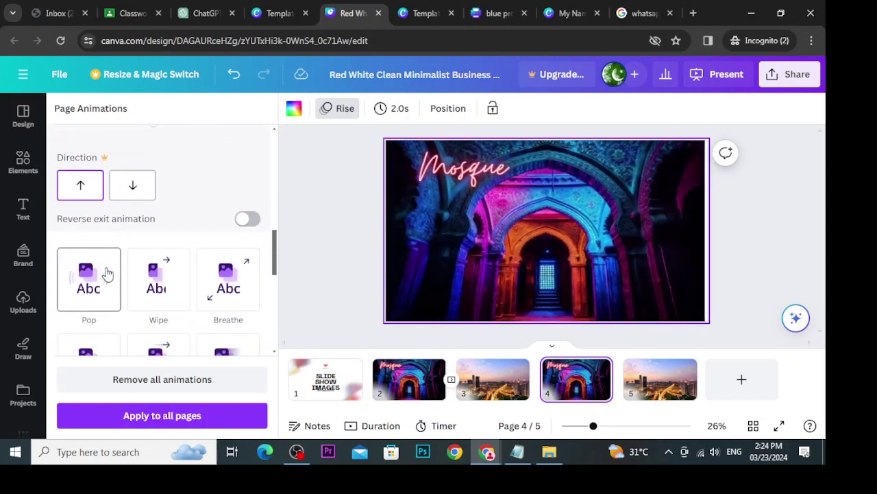
pyautogui.click(107, 274)
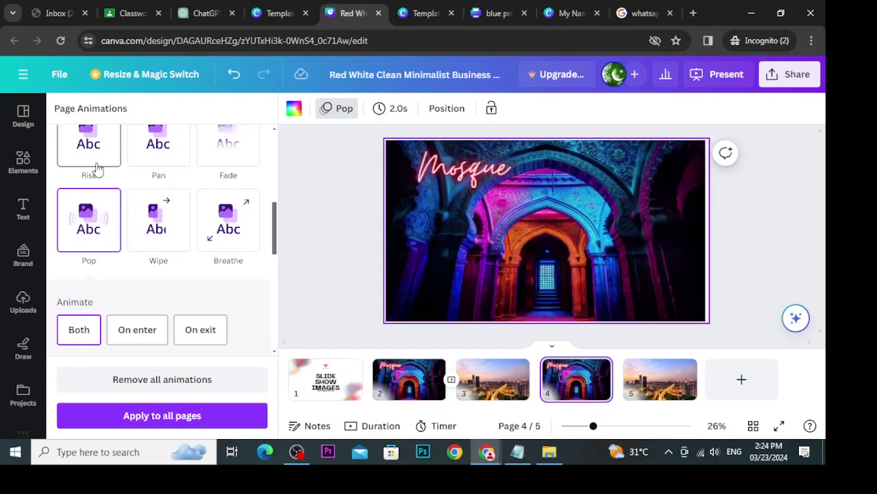
pyautogui.click(92, 171)
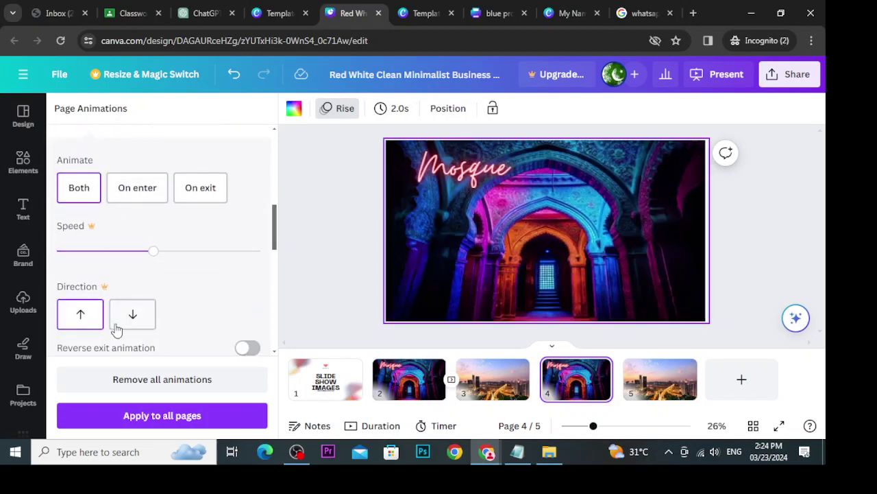
pyautogui.scroll(-4, 116, 330)
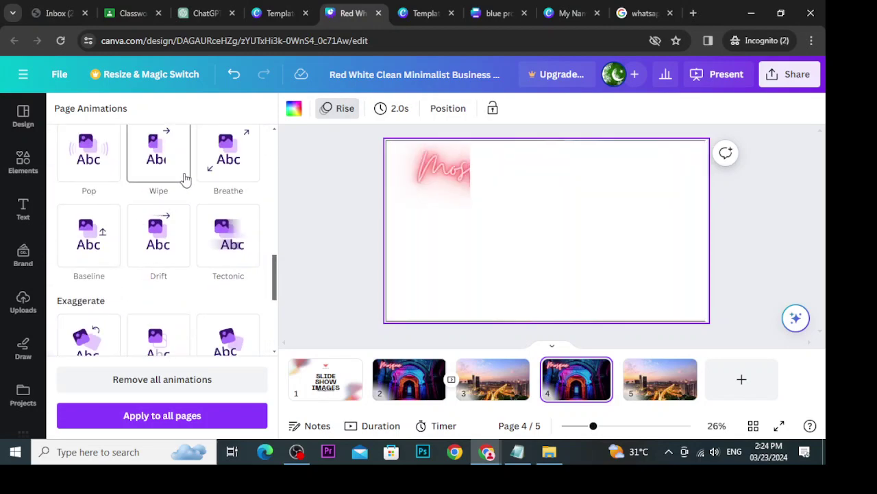
pyautogui.click(185, 178)
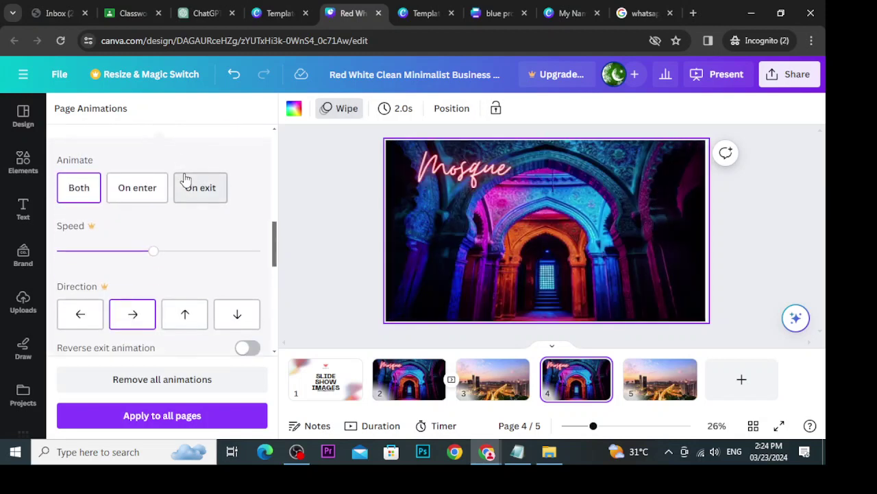
pyautogui.scroll(-4, 165, 212)
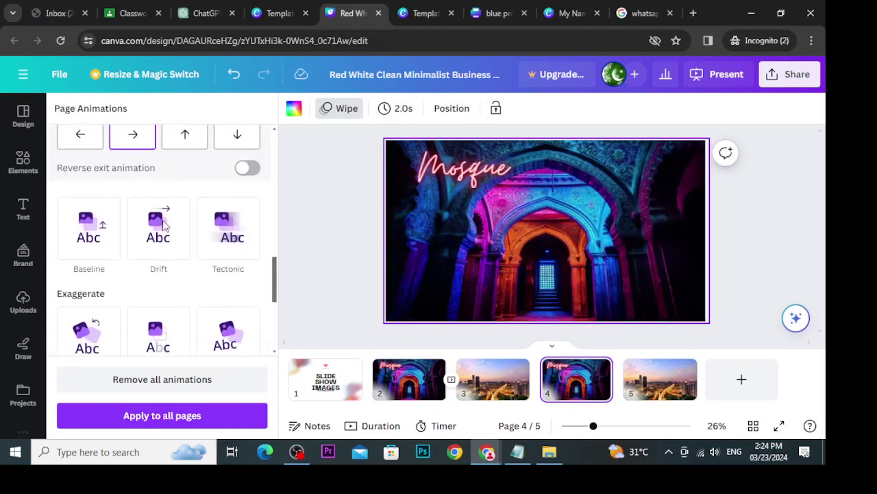
# Try the Breathe text animation on page 4's Mosque text and return it to Wipe
pyautogui.click(444, 175)
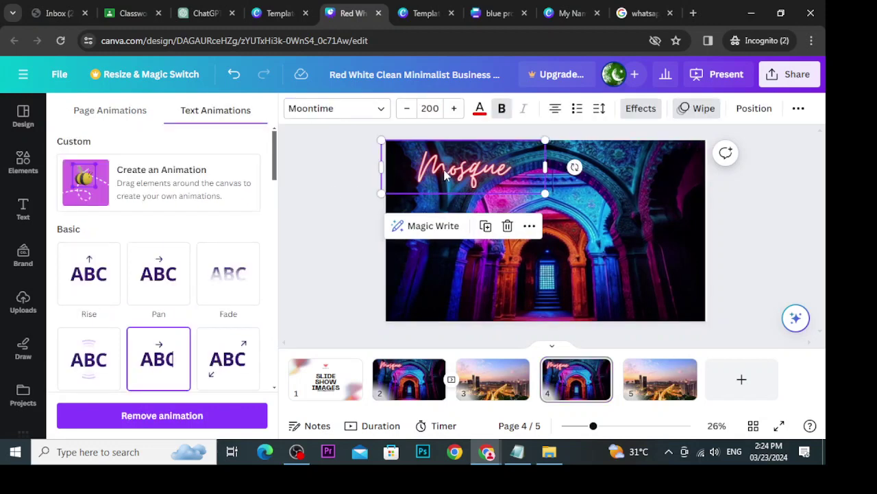
pyautogui.scroll(-3, 236, 339)
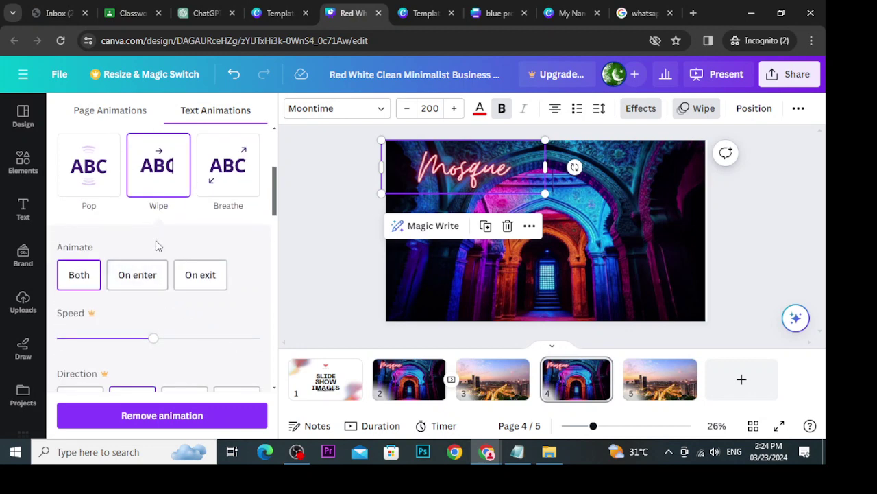
pyautogui.click(210, 188)
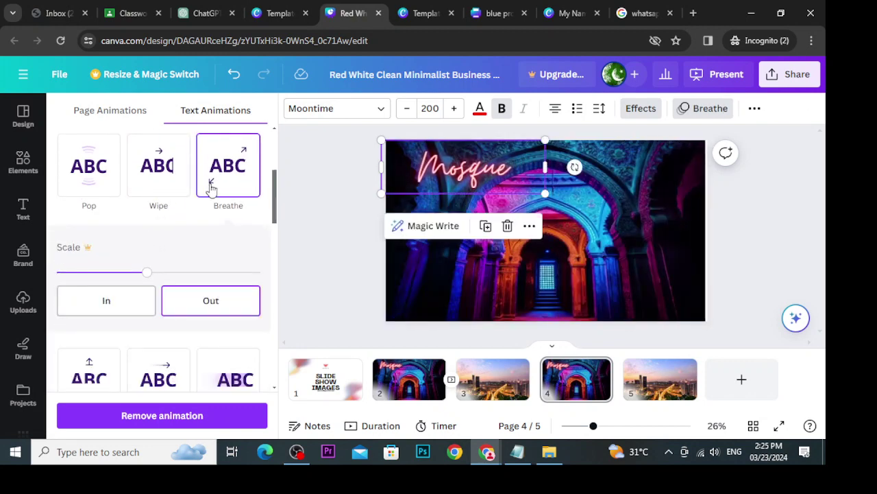
pyautogui.click(156, 186)
pyautogui.scroll(-1, 131, 189)
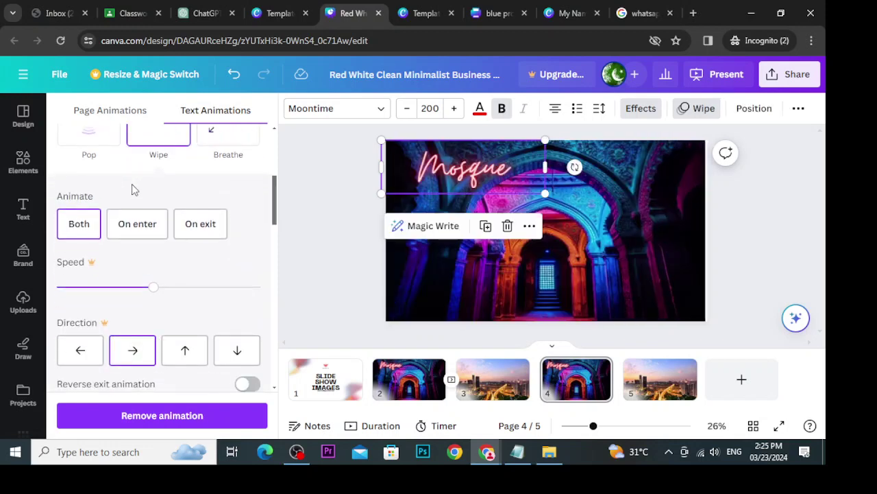
pyautogui.scroll(-3, 162, 274)
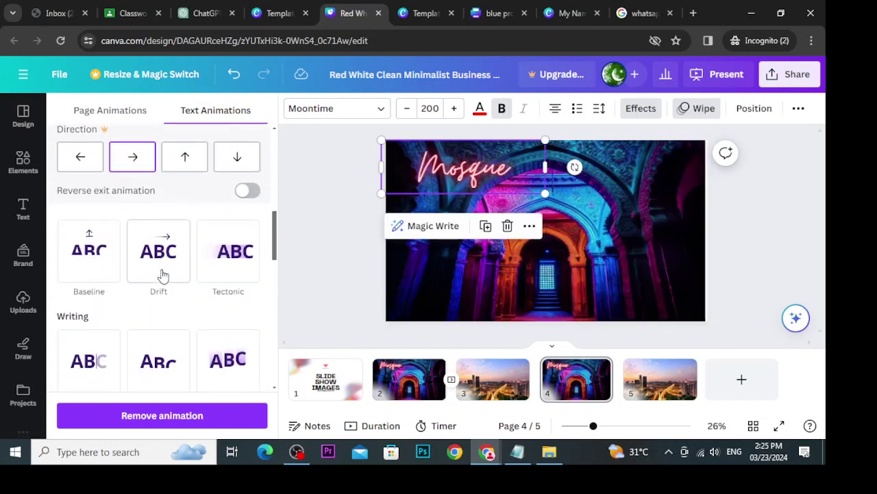
pyautogui.scroll(5, 210, 290)
# Add the recently used GLOW text style to page 4 and replace its wording with ABC
pyautogui.click(22, 206)
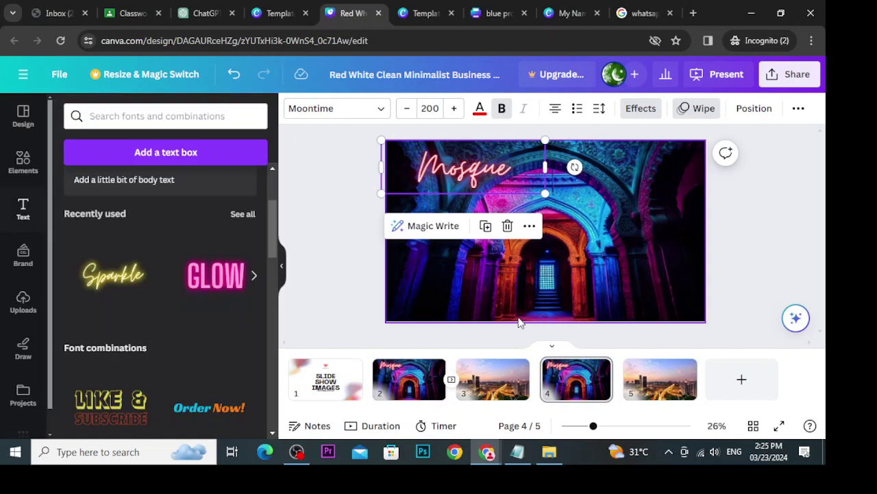
pyautogui.click(433, 225)
pyautogui.click(467, 260)
pyautogui.press('Escape')
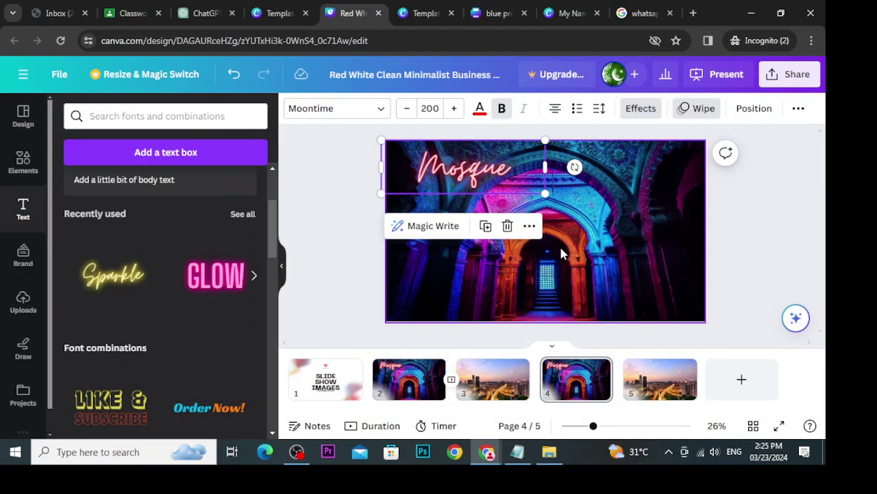
pyautogui.click(559, 244)
pyautogui.click(475, 185)
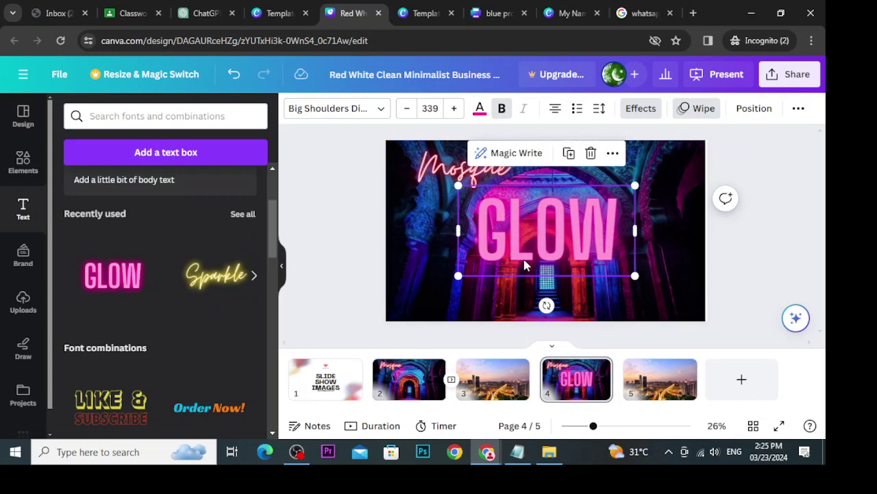
pyautogui.click(556, 244)
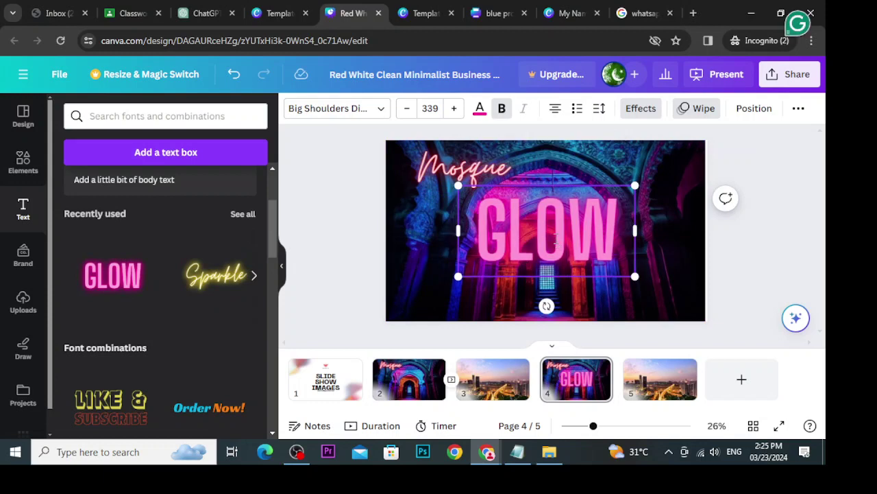
pyautogui.hotkey('ctrl', 'a')
pyautogui.write('ABC')
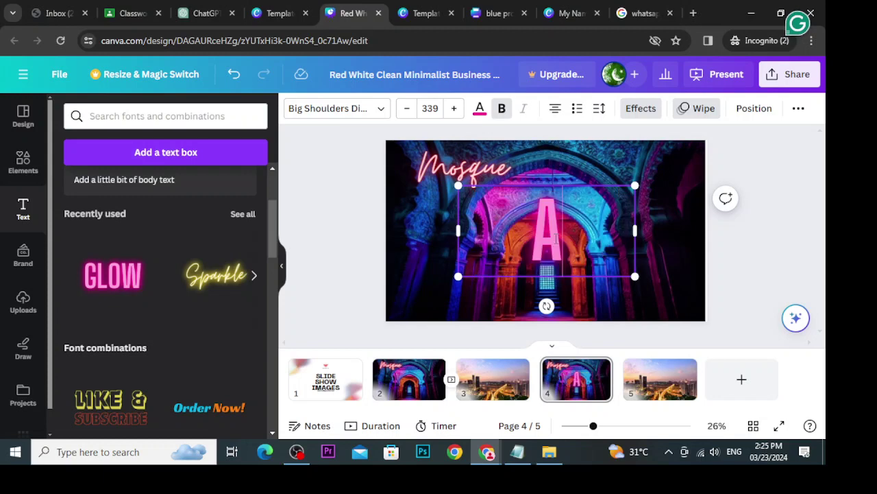
pyautogui.click(660, 253)
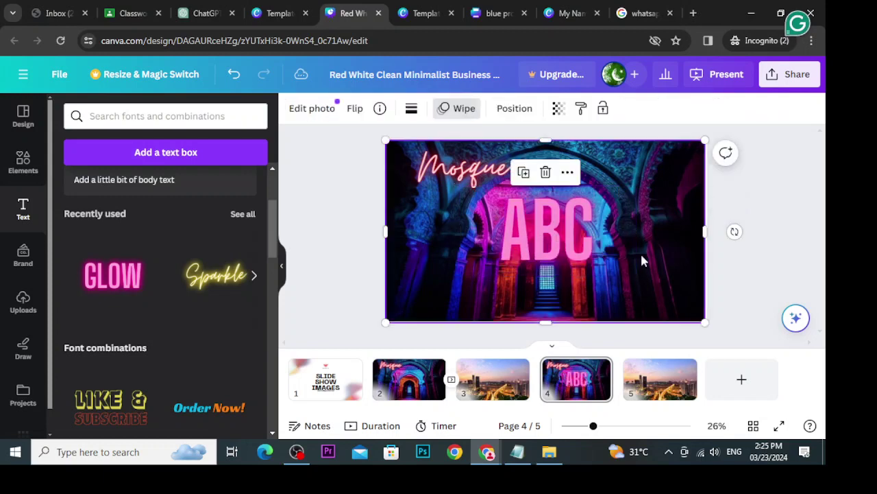
# Move the ABC text to the lower-left corner of page 4 and shrink it to font size 135
pyautogui.click(572, 232)
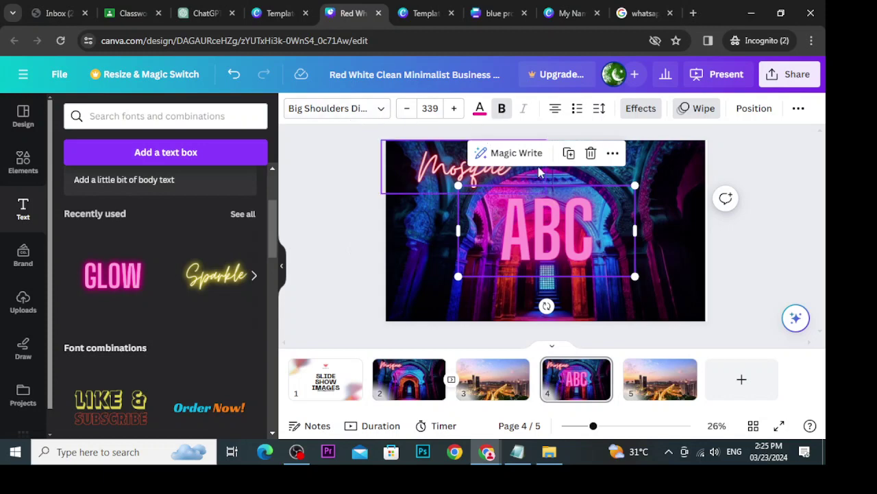
pyautogui.moveTo(558, 220); pyautogui.dragTo(480, 268)
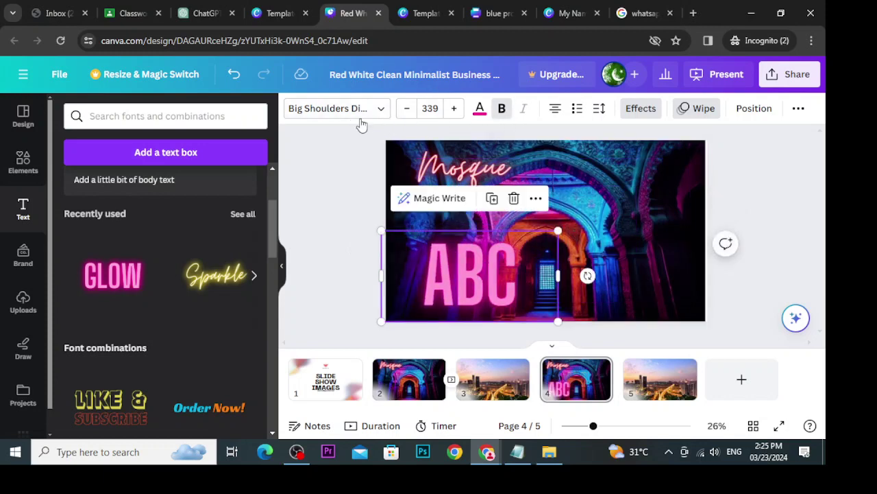
pyautogui.click(645, 200)
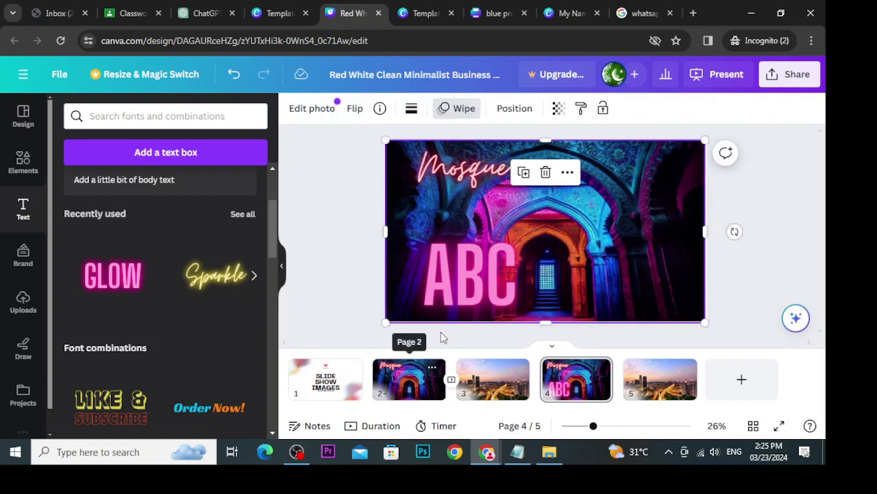
pyautogui.click(526, 256)
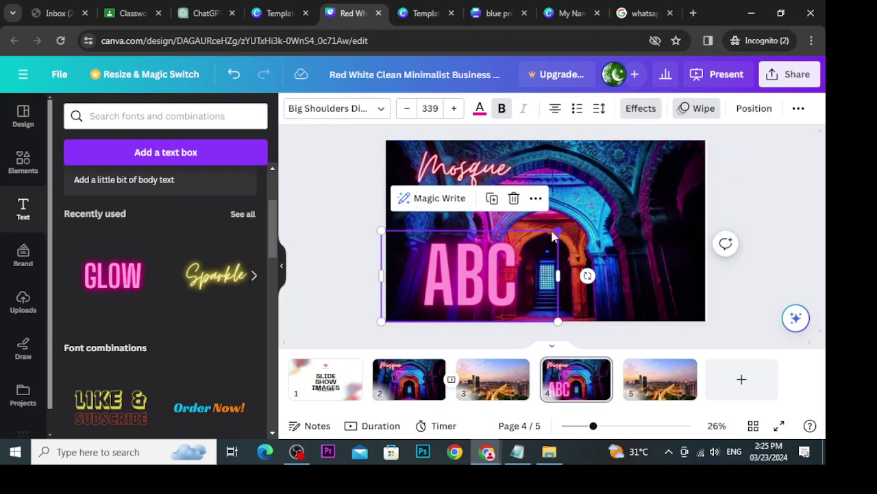
pyautogui.moveTo(554, 235); pyautogui.dragTo(428, 309)
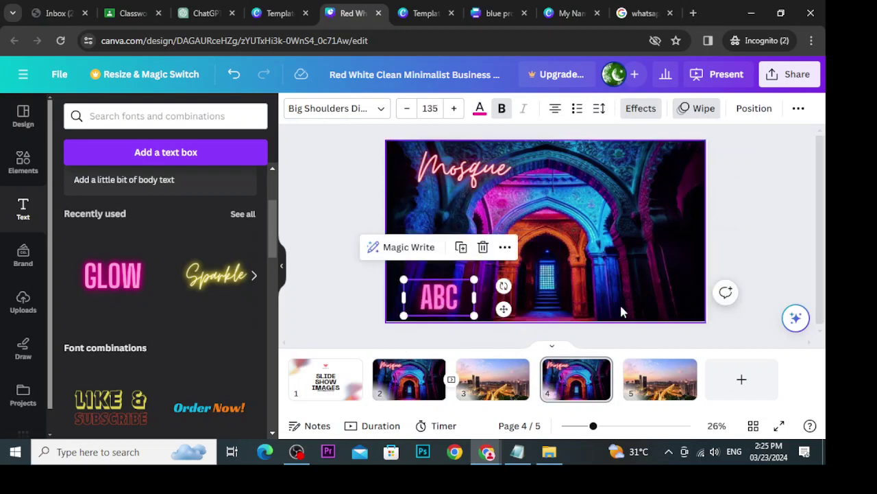
# View page 2's layers, selecting the Mosque text and the image layer, and view page 3's layers
pyautogui.click(401, 391)
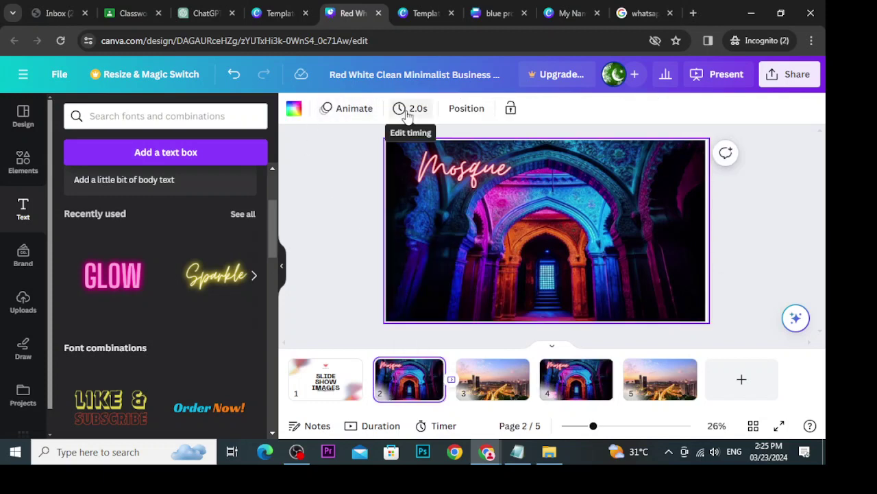
pyautogui.click(473, 110)
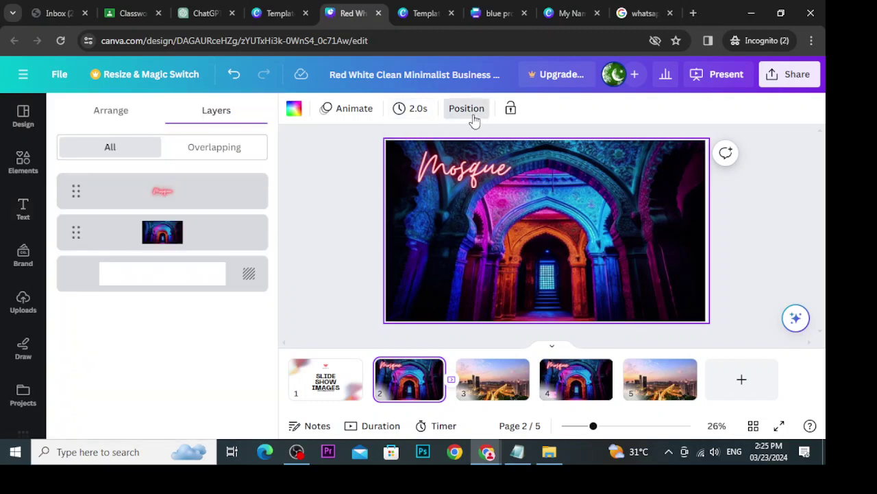
pyautogui.click(146, 197)
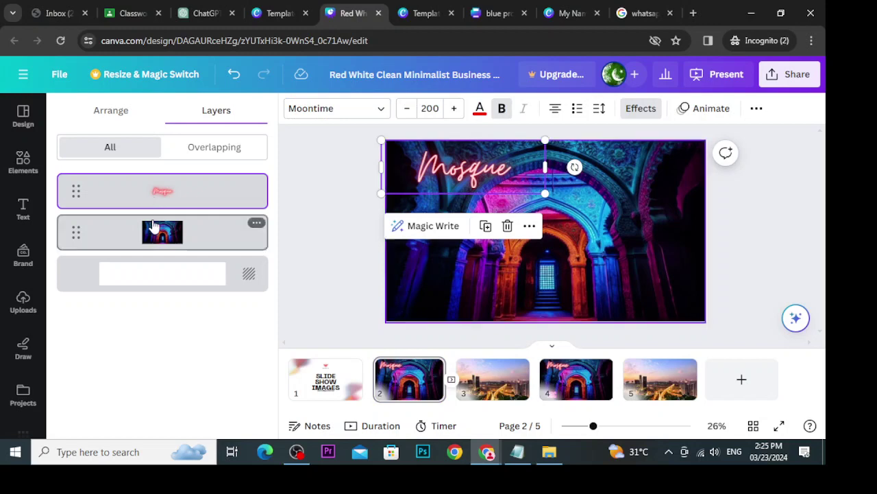
pyautogui.click(154, 227)
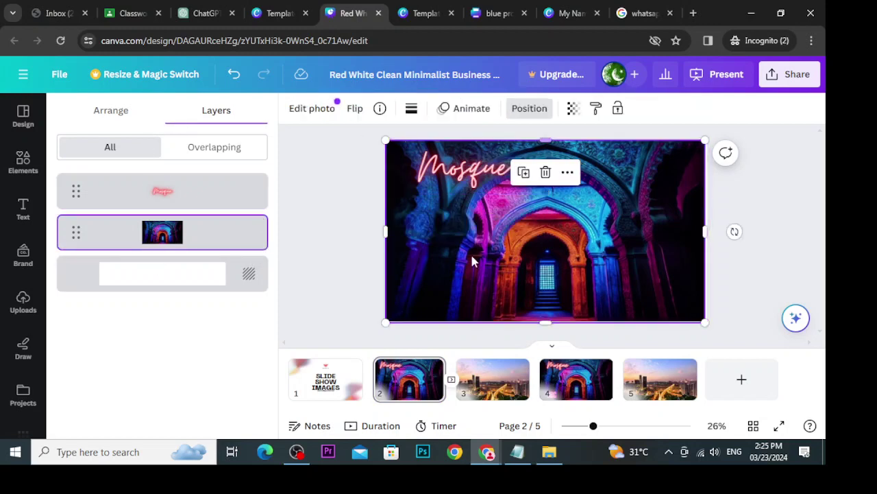
pyautogui.click(492, 379)
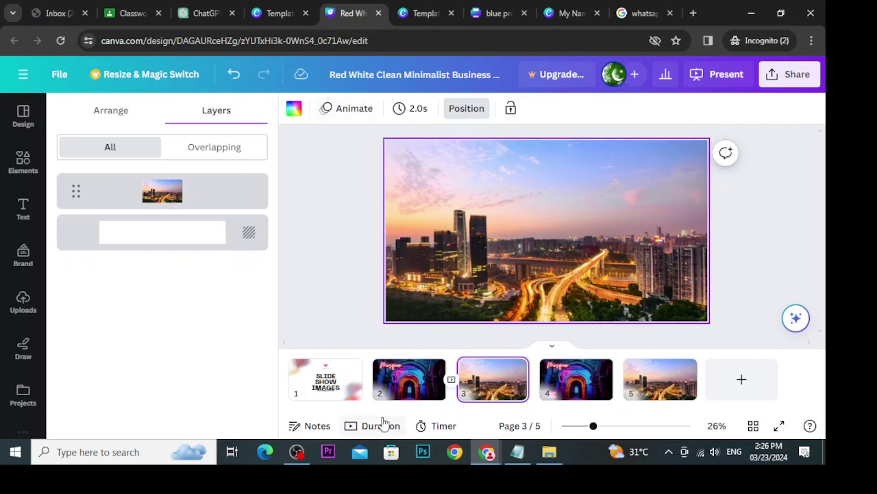
# Open the presentation timer at 05:00, go to page 2 and start the countdown
pyautogui.click(440, 427)
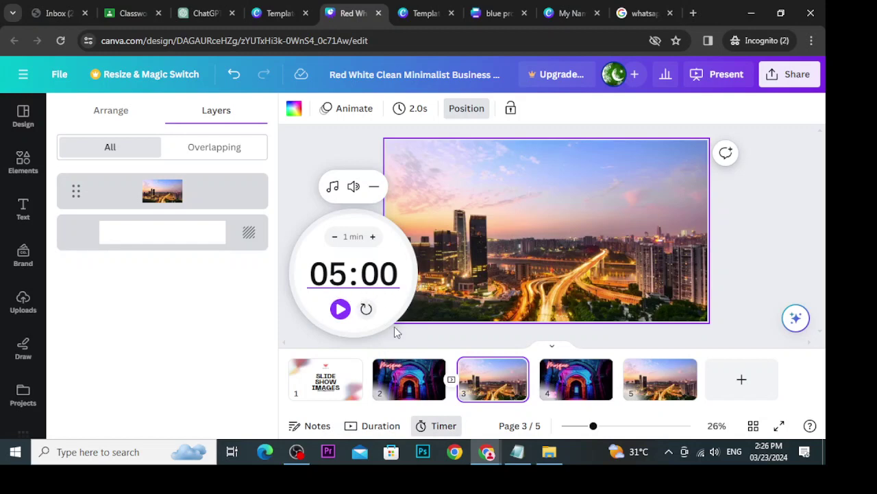
pyautogui.click(408, 378)
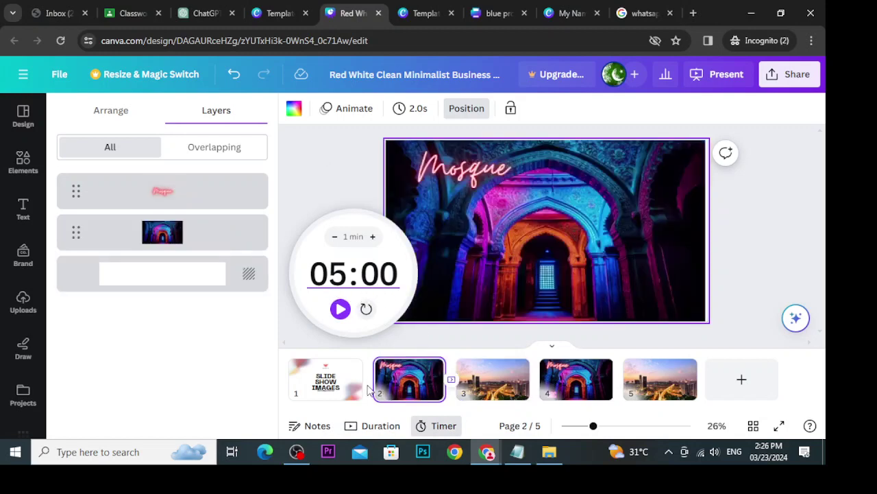
pyautogui.click(343, 278)
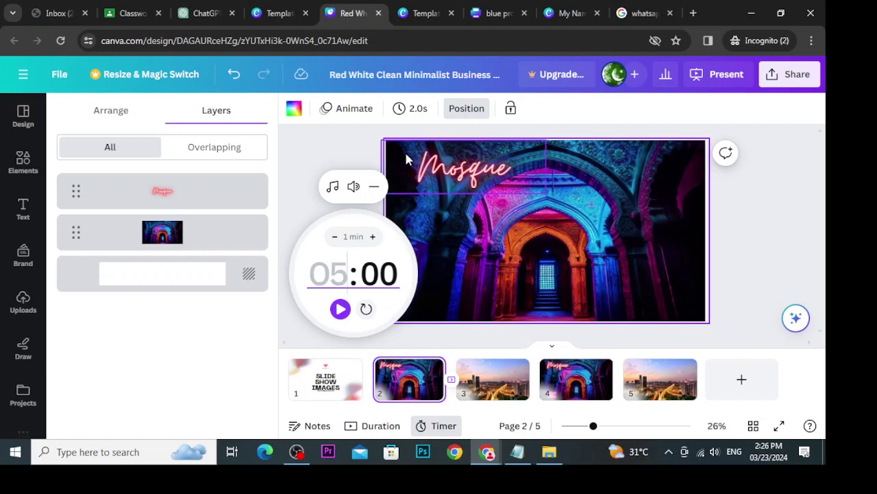
pyautogui.click(420, 109)
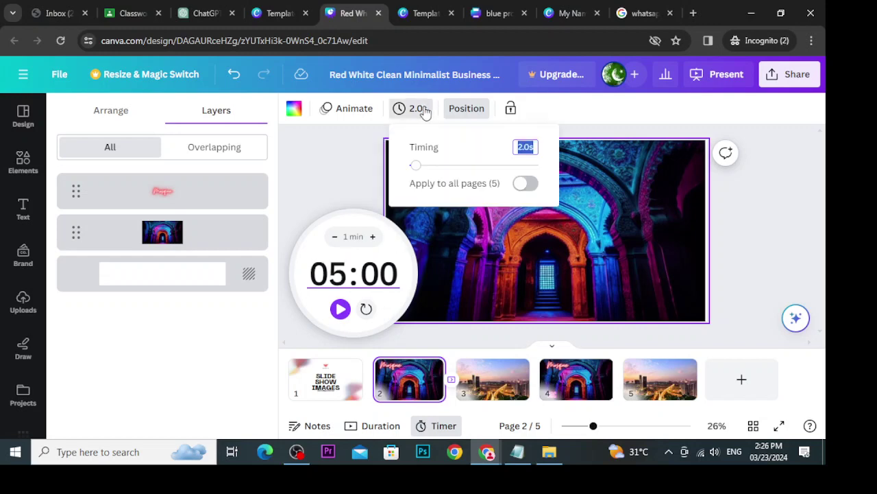
pyautogui.click(340, 308)
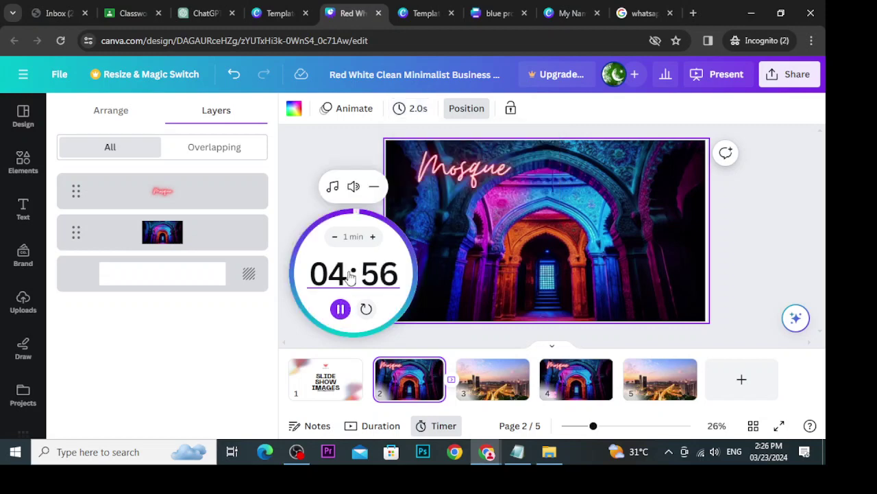
# Pause the running countdown timer and minimize it
pyautogui.click(23, 209)
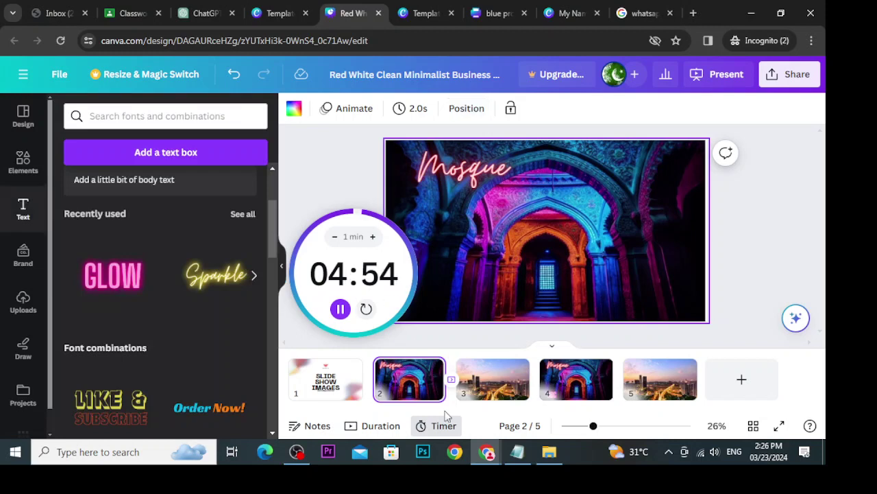
pyautogui.press('Delete')
pyautogui.hotkey('ctrl', 'z')
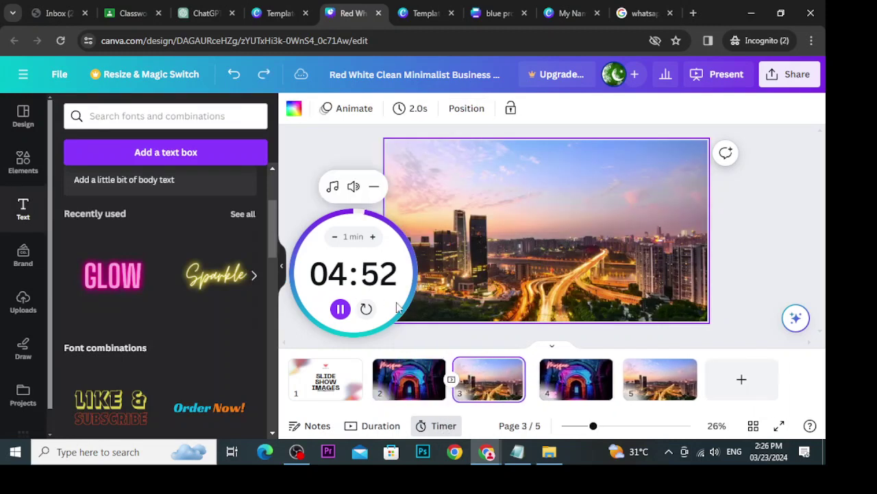
pyautogui.click(340, 308)
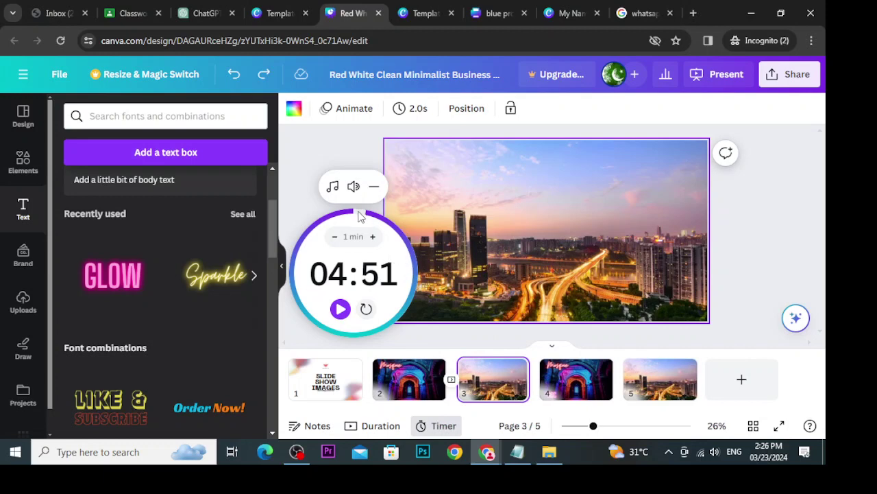
pyautogui.click(375, 189)
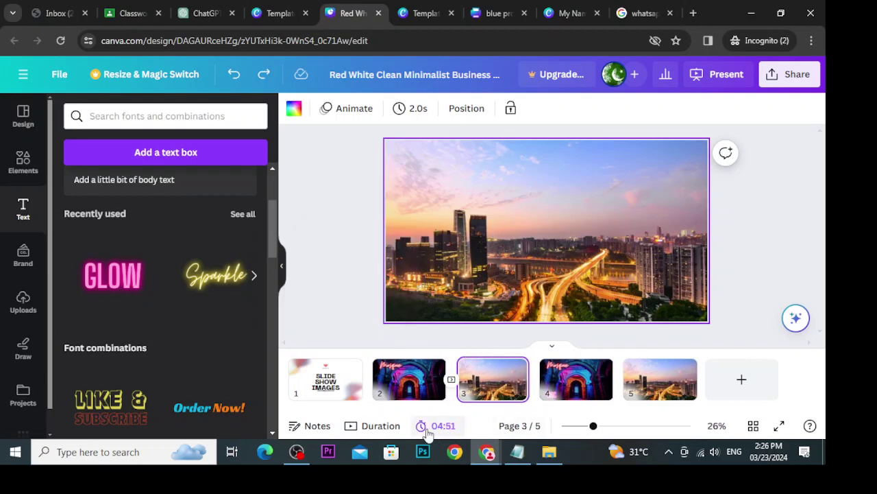
pyautogui.click(389, 388)
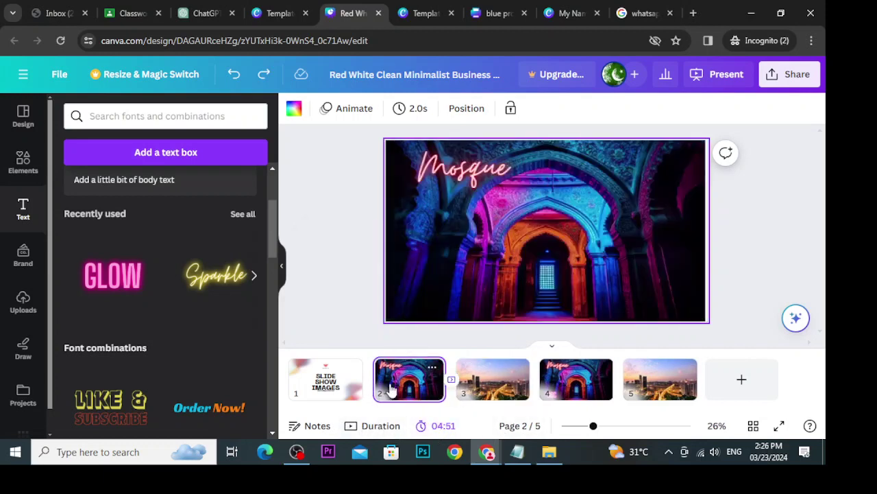
pyautogui.click(461, 264)
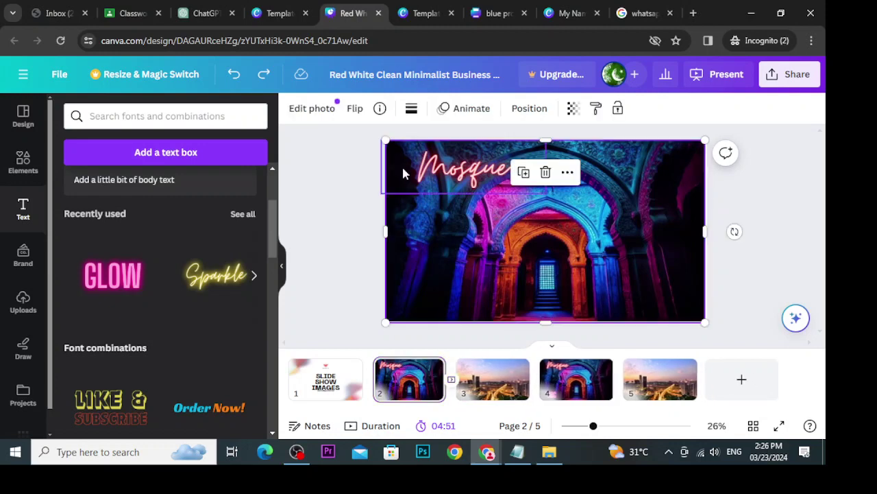
pyautogui.click(418, 398)
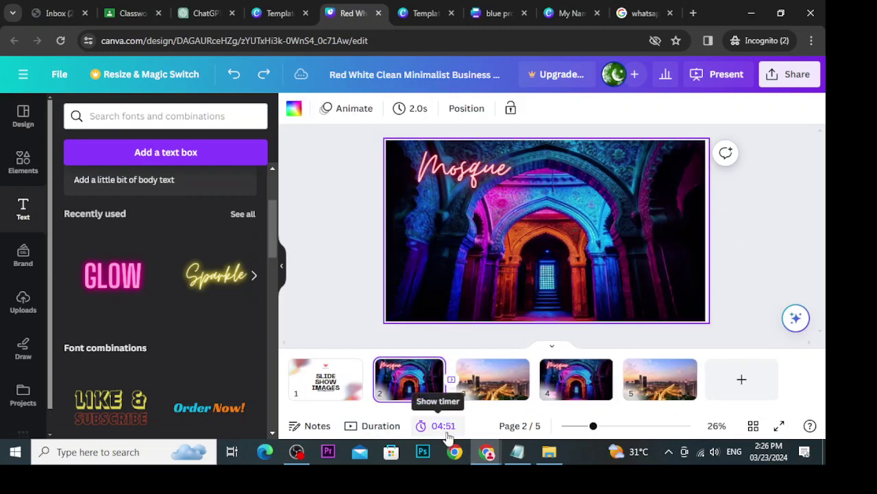
pyautogui.rightClick(447, 432)
pyautogui.click(395, 408)
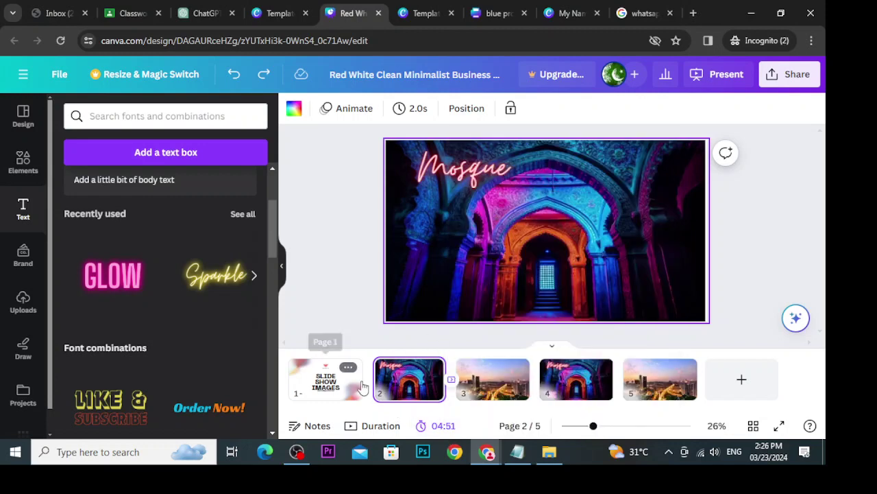
# Review the page timing on pages 2 and 3, including the option to apply it to all pages, and view page 4
pyautogui.click(412, 107)
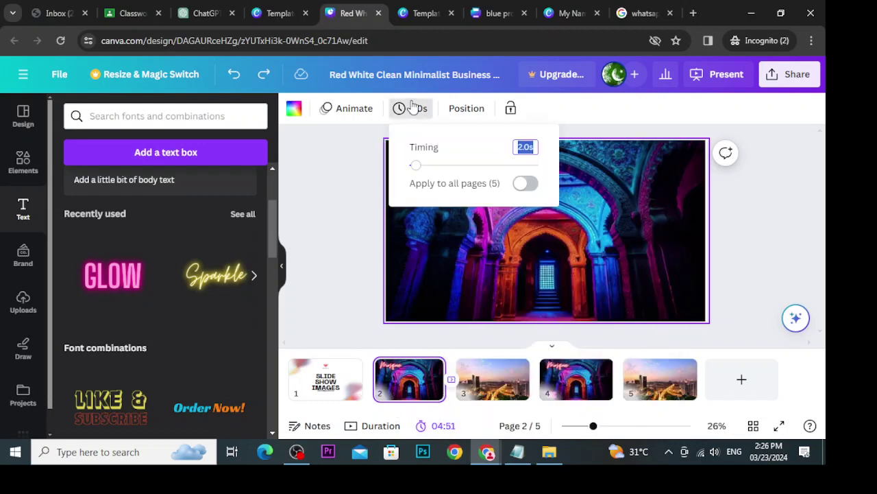
pyautogui.click(523, 186)
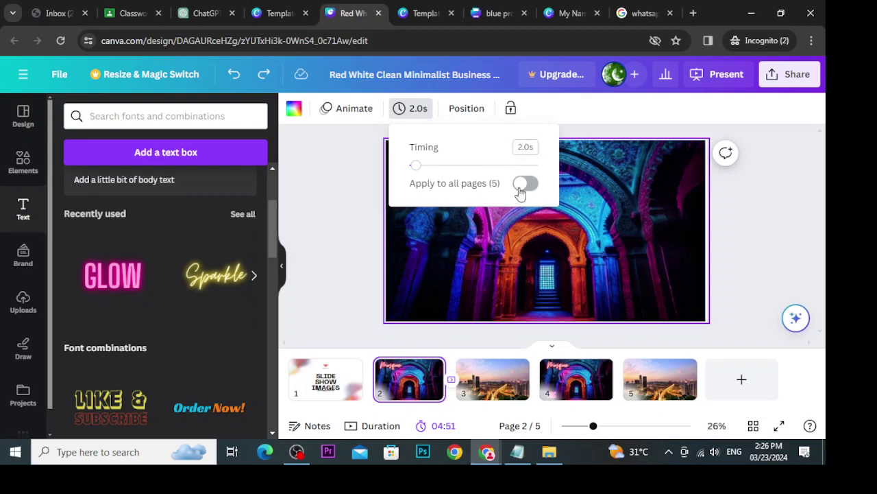
pyautogui.click(480, 384)
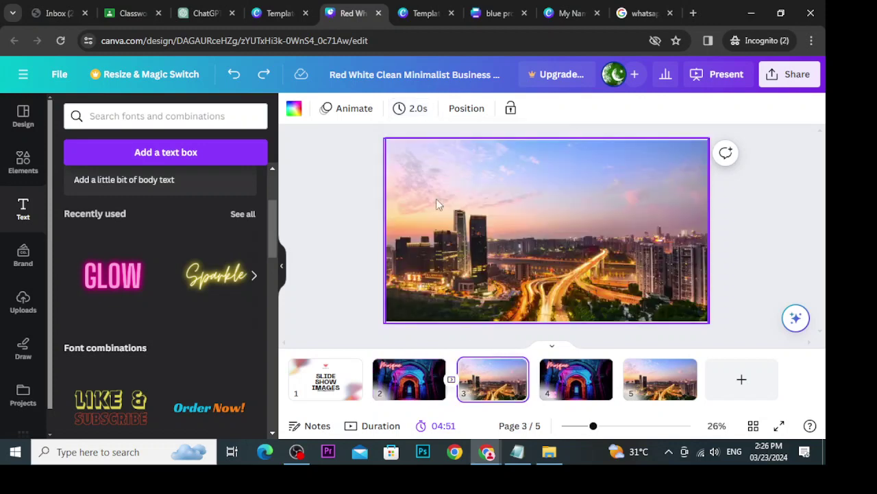
pyautogui.click(408, 113)
pyautogui.click(438, 144)
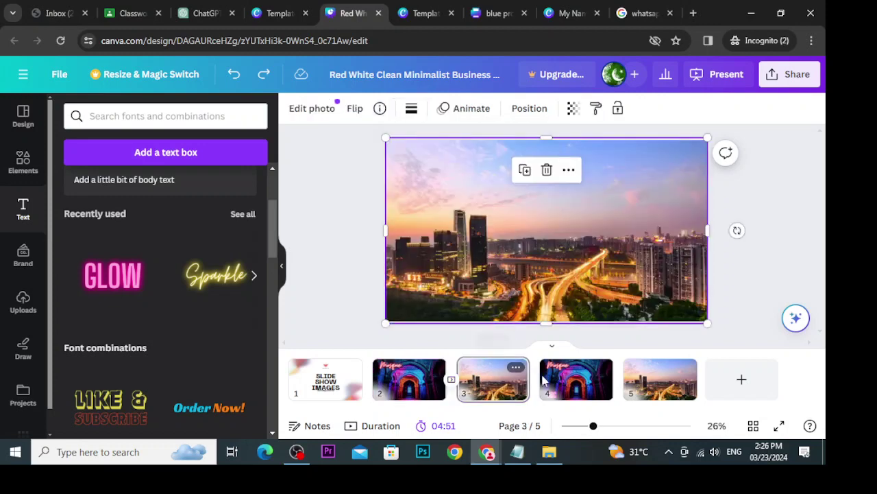
pyautogui.scroll(-1, 440, 129)
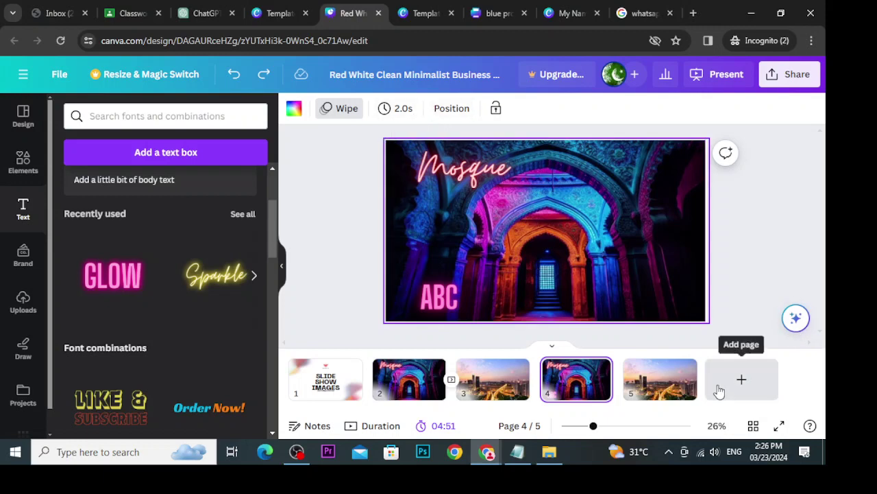
# Present the slideshow full screen from page 1, move between the first two slides, exit and return to page 2
pyautogui.click(320, 392)
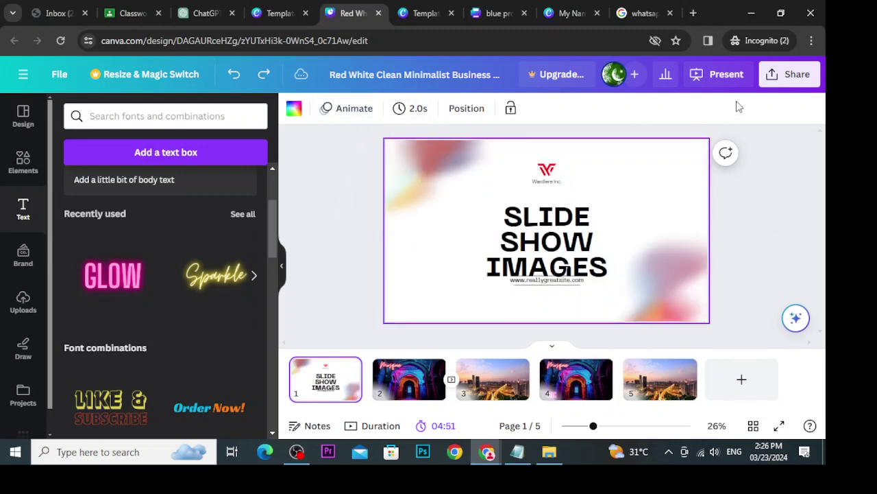
pyautogui.click(772, 76)
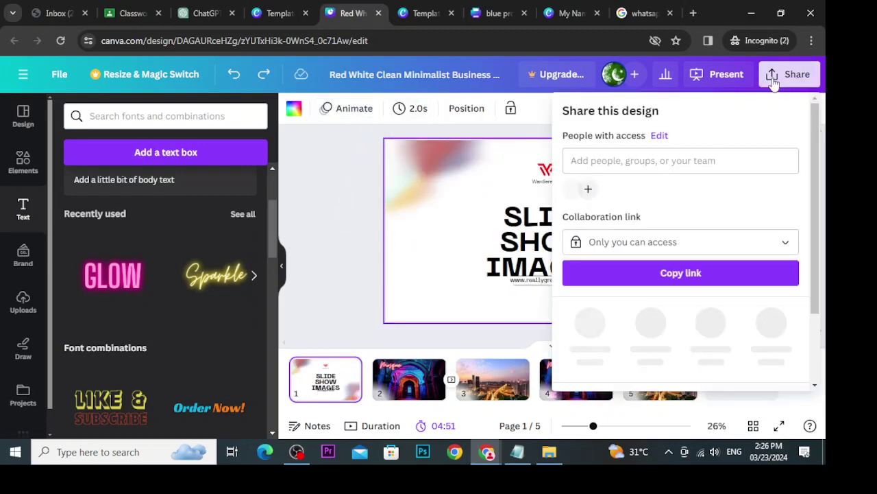
pyautogui.click(692, 81)
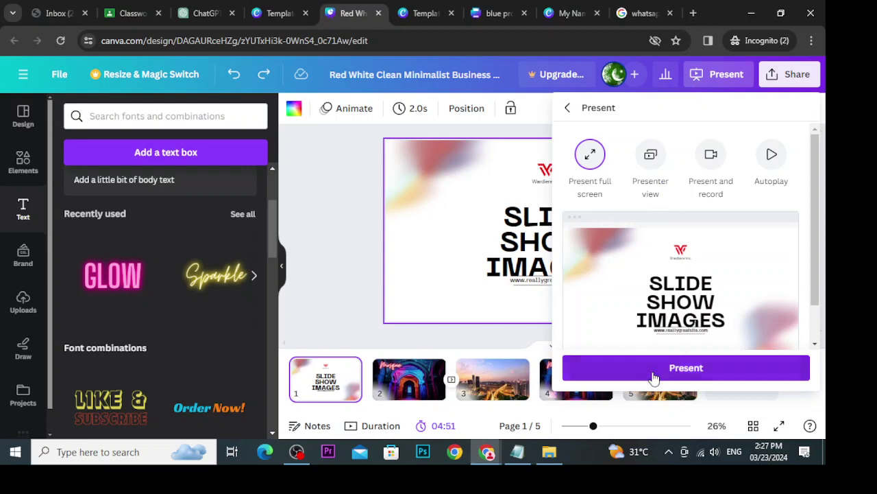
pyautogui.click(655, 370)
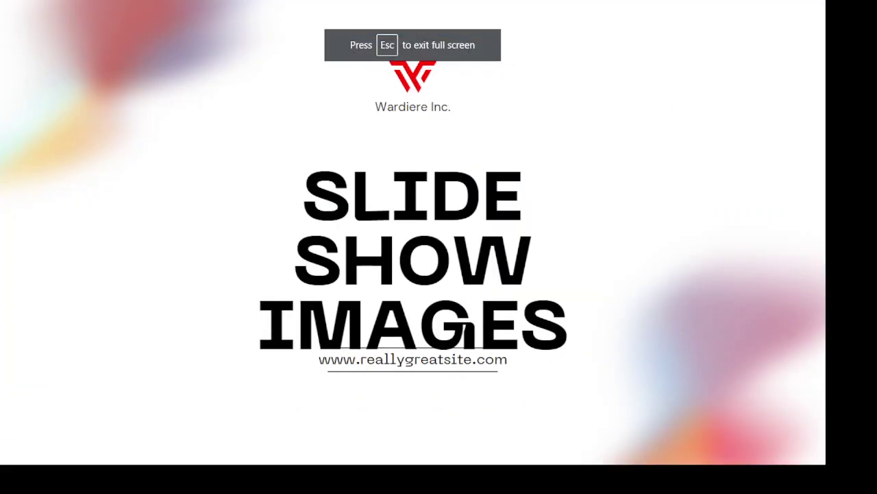
pyautogui.press('Right')
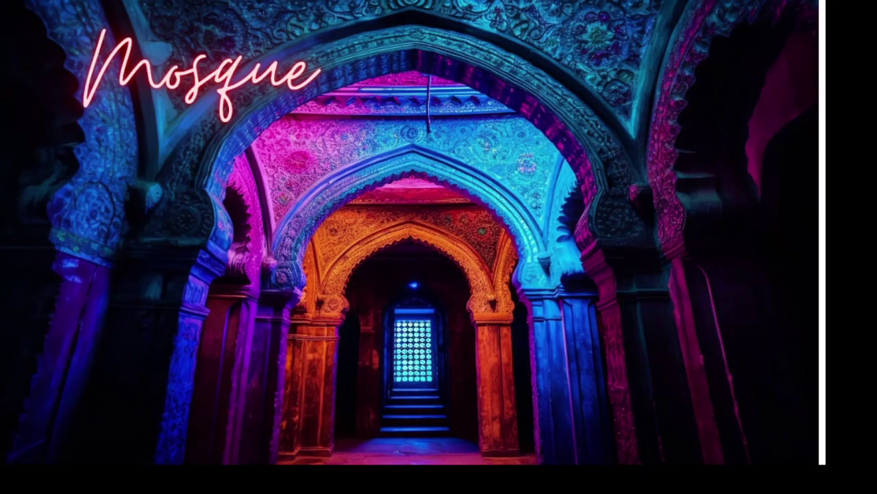
pyautogui.press('Left')
pyautogui.press('Right')
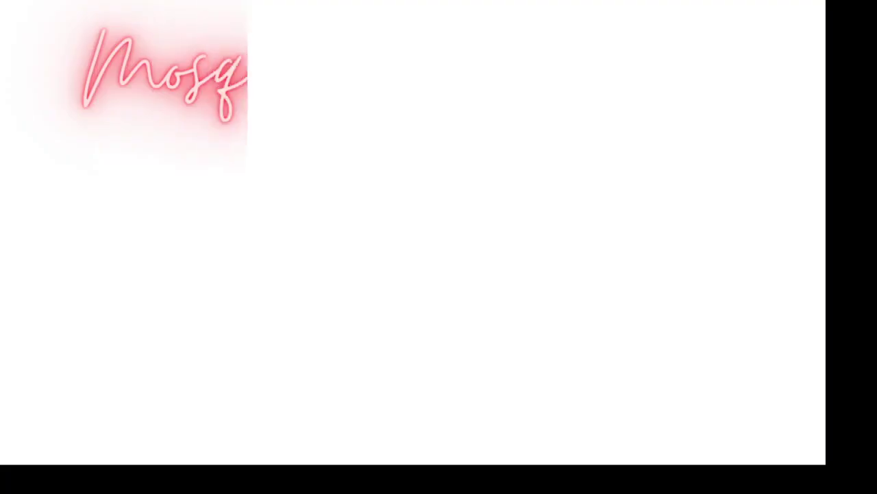
pyautogui.press('Escape')
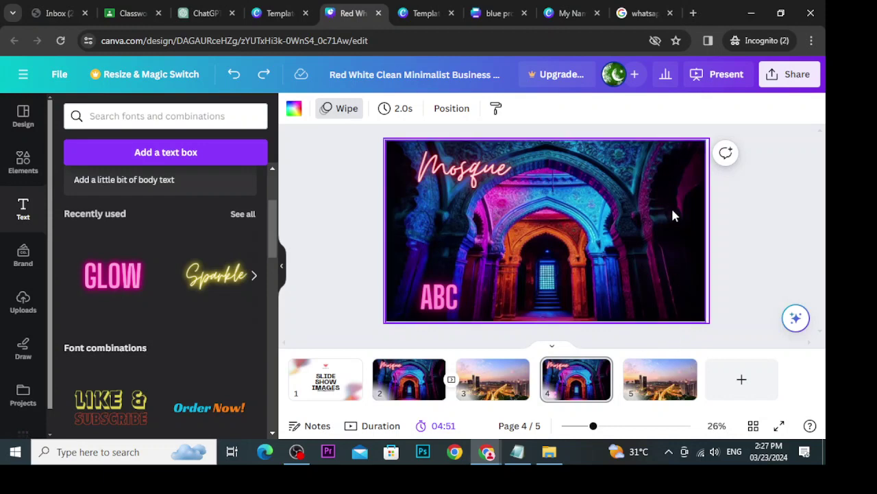
pyautogui.scroll(-2, 540, 258)
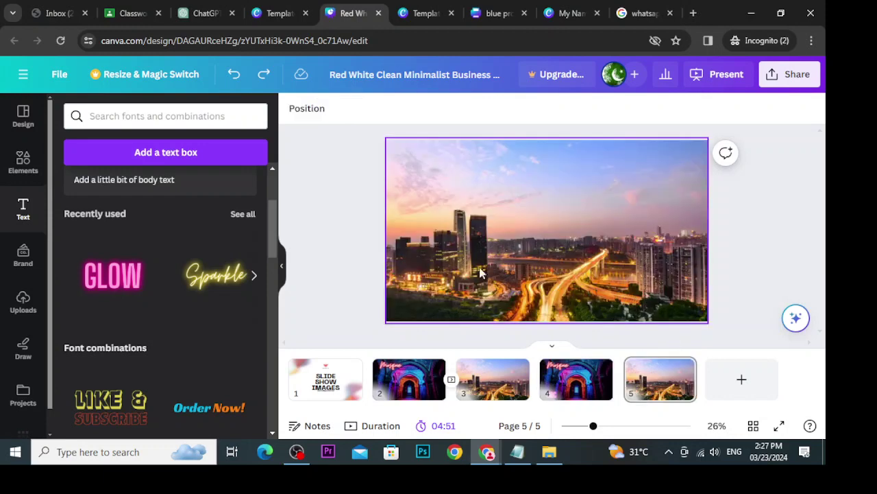
pyautogui.click(403, 370)
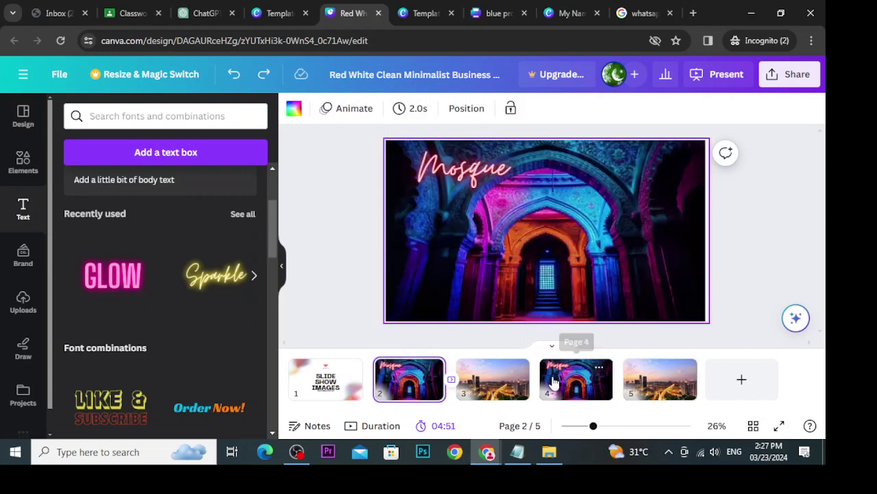
# Switch to Design Elements and Principles.pptx in PowerPoint, view slide 4 on what design is, and return to the Canva browser window
pyautogui.click(752, 12)
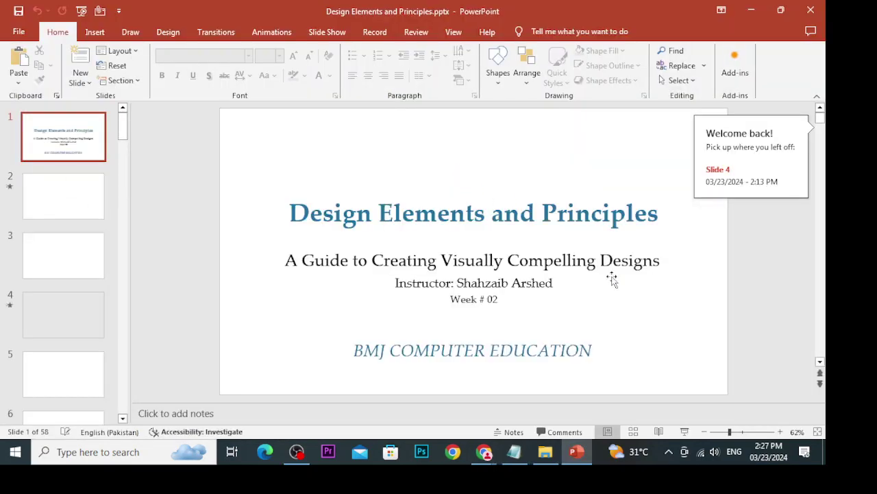
pyautogui.scroll(-4, 371, 327)
pyautogui.click(66, 333)
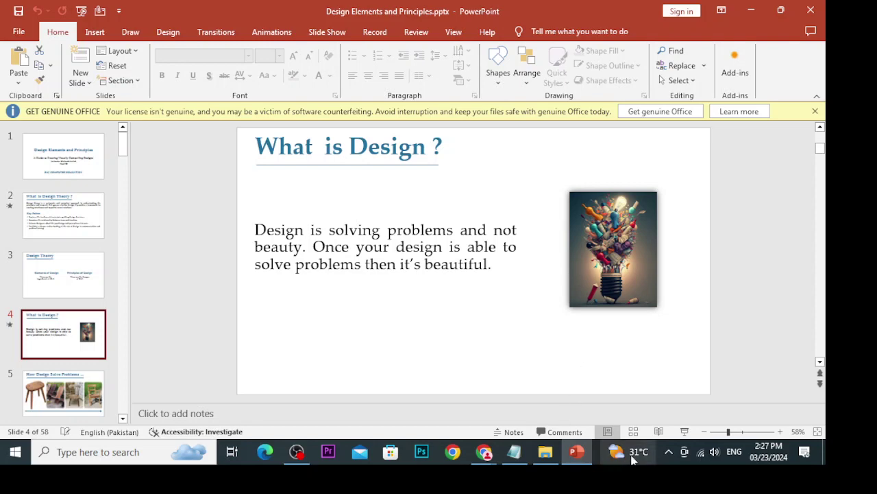
pyautogui.click(451, 455)
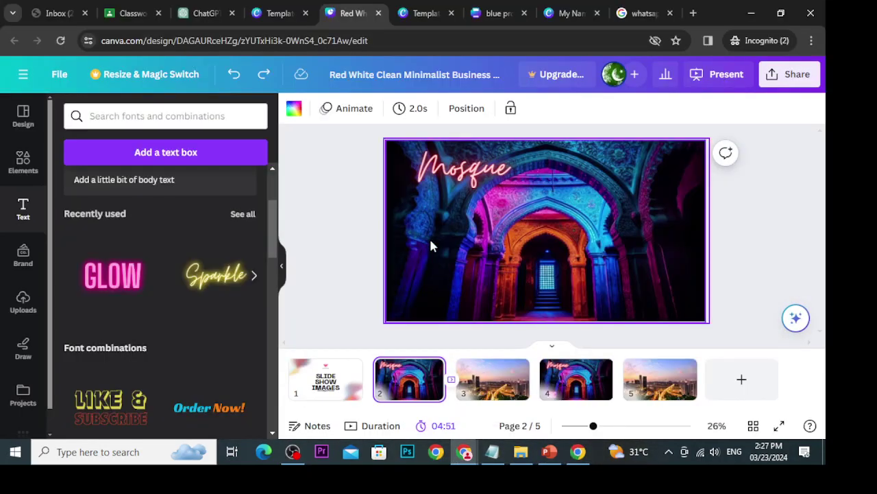
# Close the template preview on the templates page, create a new blank presentation and browse its template suggestions
pyautogui.click(296, 13)
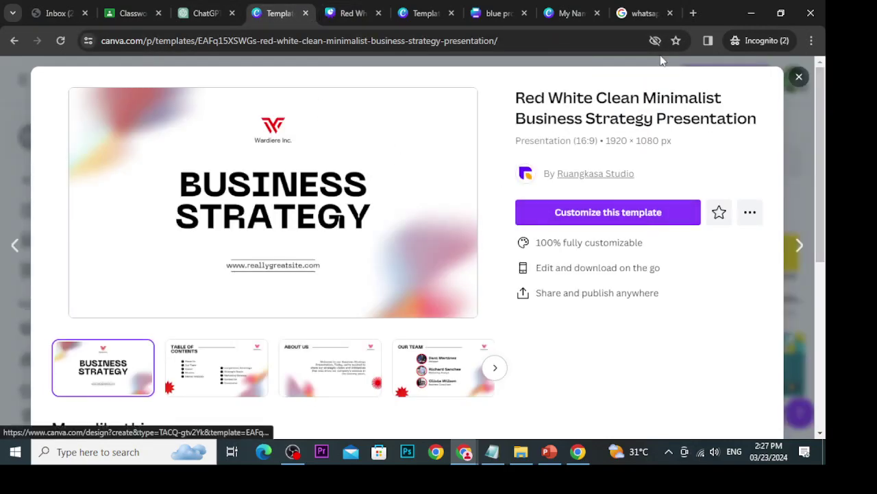
pyautogui.click(798, 77)
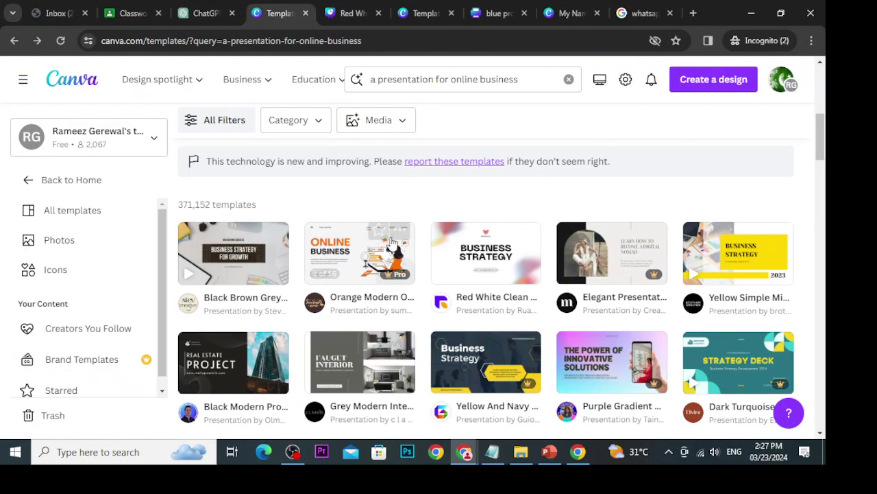
pyautogui.click(700, 85)
pyautogui.click(629, 135)
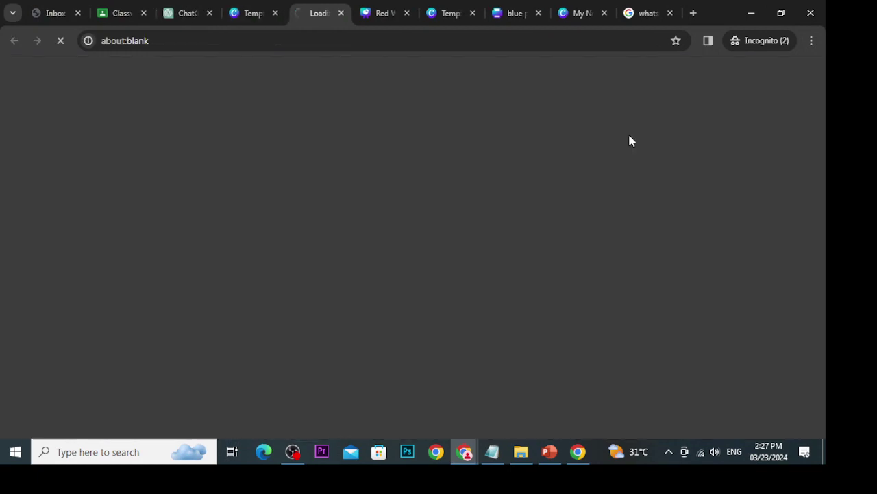
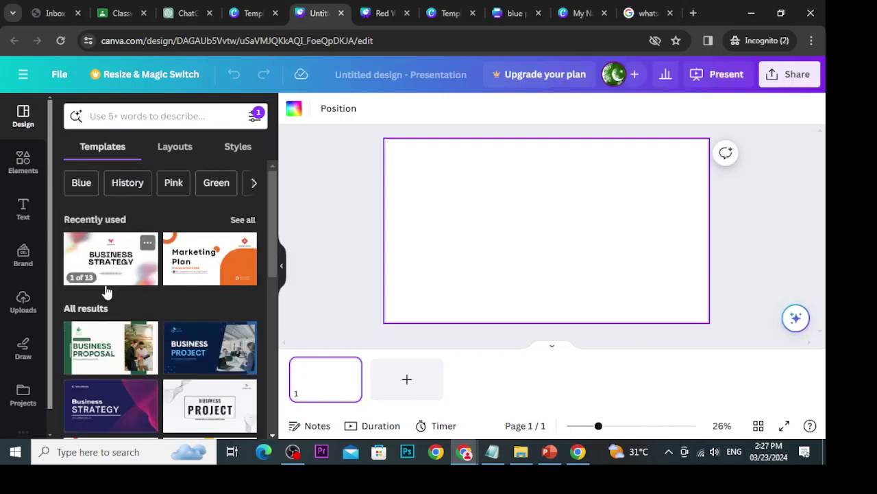
pyautogui.scroll(-3, 106, 292)
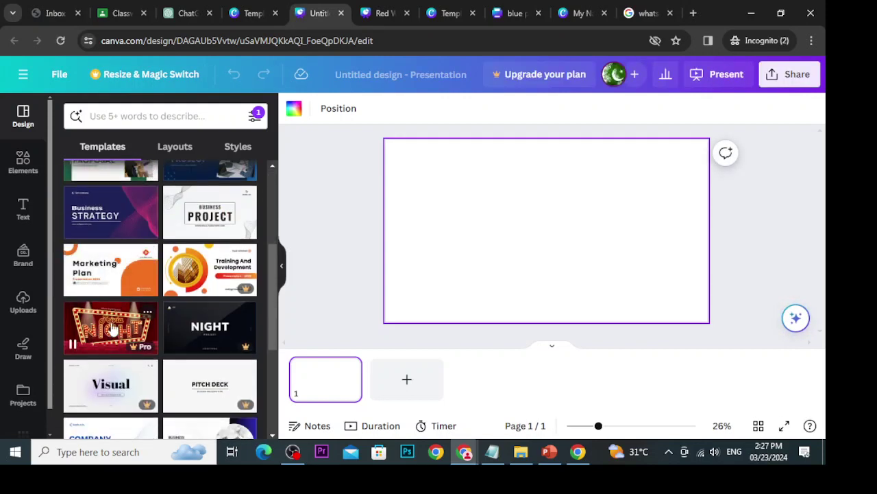
# Try the cover page of the orange and white Marketing Plan template on page 1, and undo it
pyautogui.click(123, 281)
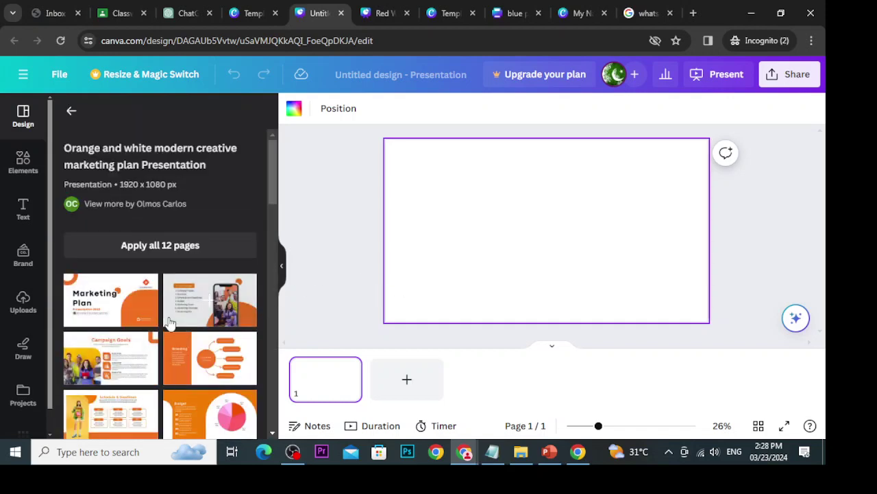
pyautogui.click(110, 301)
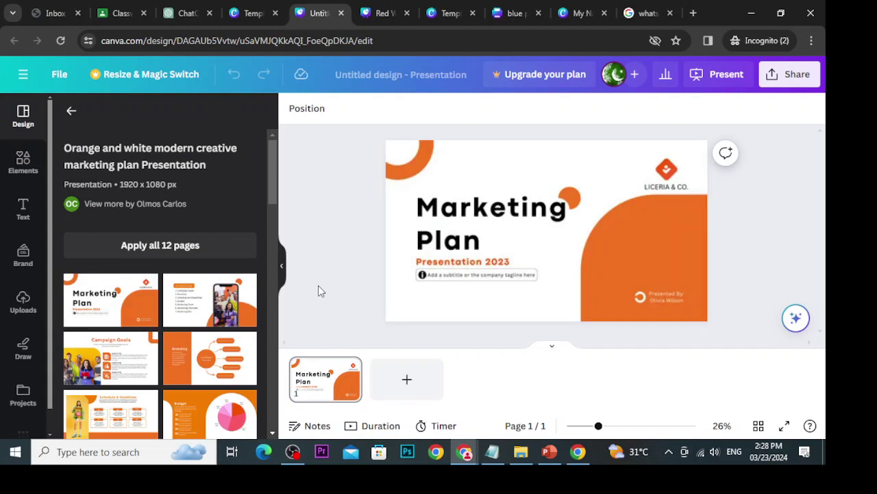
pyautogui.hotkey('ctrl', 'z')
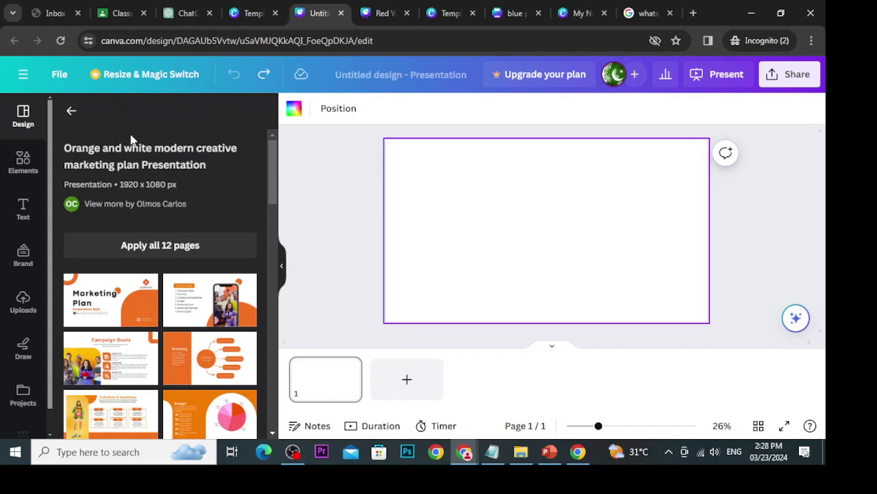
# Add a heading reading "Design Elements" to the blank page 1
pyautogui.click(22, 220)
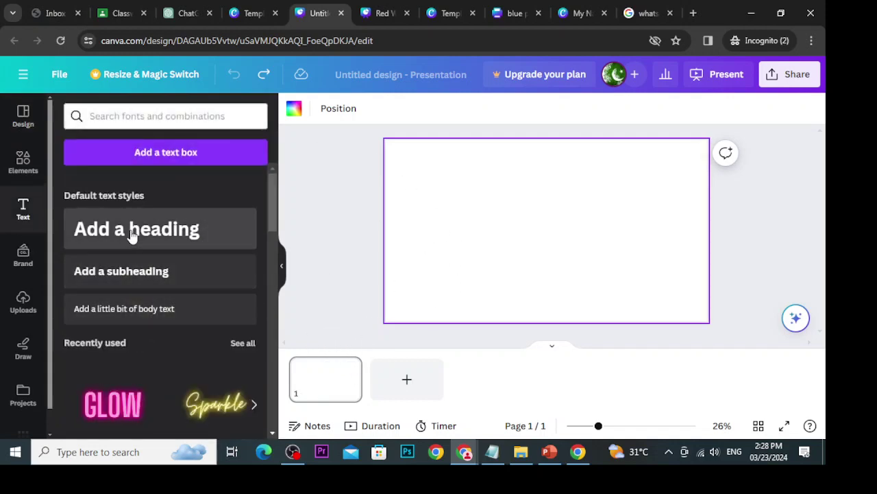
pyautogui.click(77, 236)
pyautogui.write('Se')
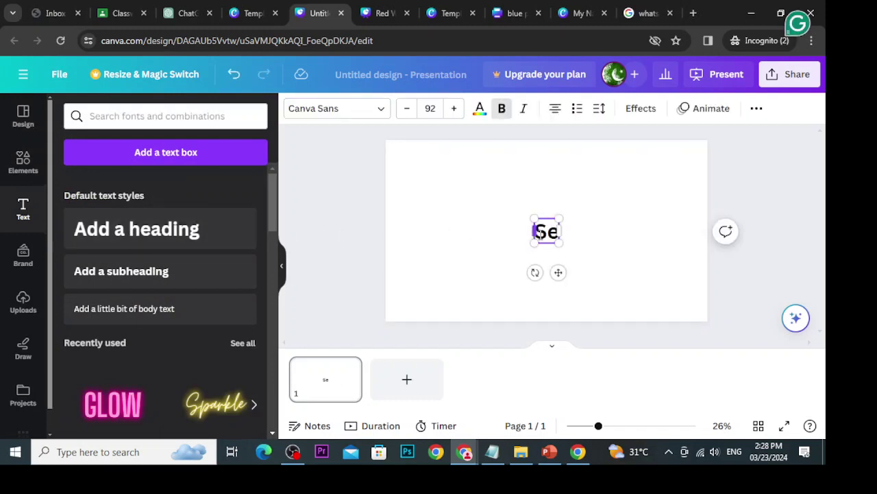
pyautogui.press('BackSpace')
pyautogui.press('BackSpace')
pyautogui.write('Des')
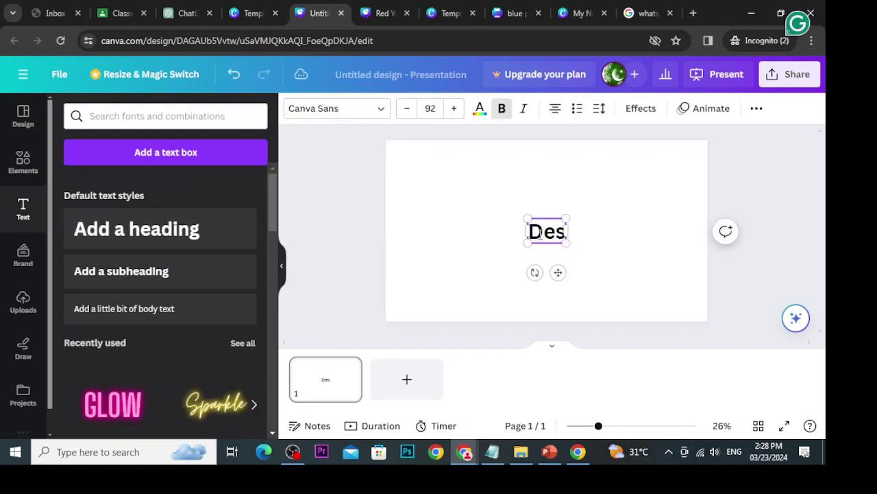
pyautogui.write('ign Ekle')
pyautogui.press('BackSpace')
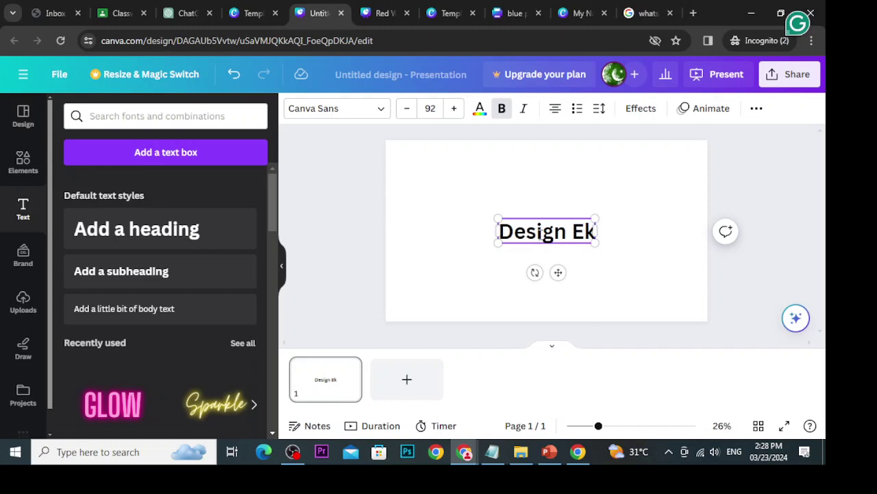
pyautogui.write('lemt')
pyautogui.press('BackSpace')
pyautogui.press('BackSpace')
pyautogui.press('BackSpace')
pyautogui.press('BackSpace')
pyautogui.press('BackSpace')
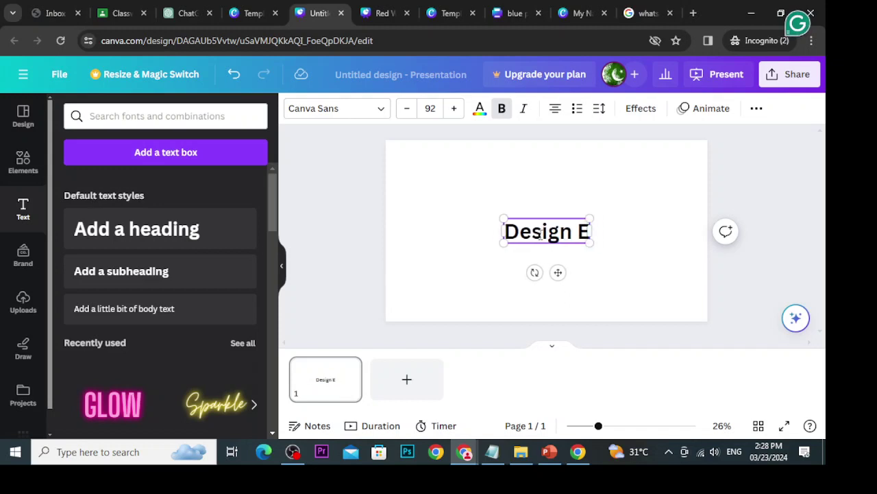
pyautogui.write('lements')
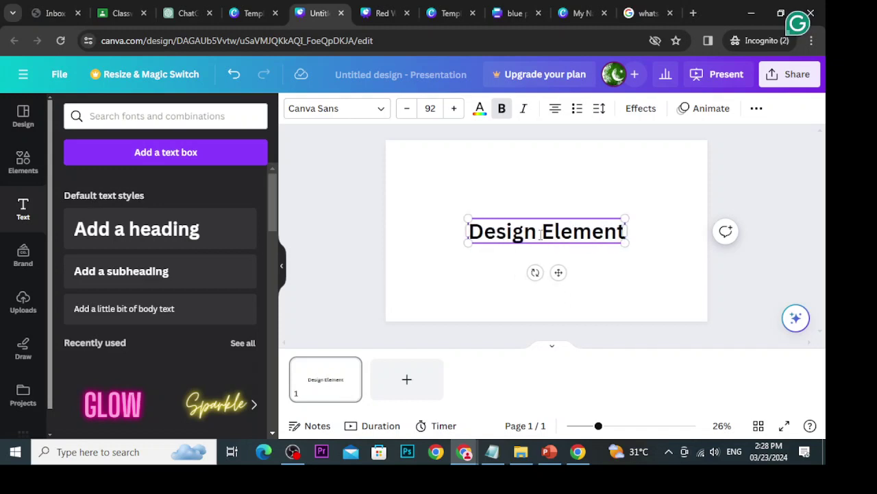
# Add a second page and place a subheading on it reading "What is Design"
pyautogui.click(411, 380)
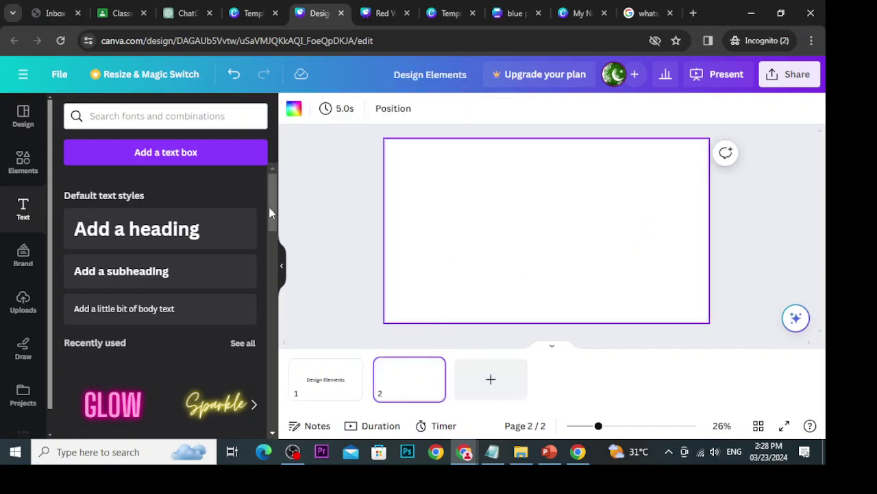
pyautogui.click(151, 276)
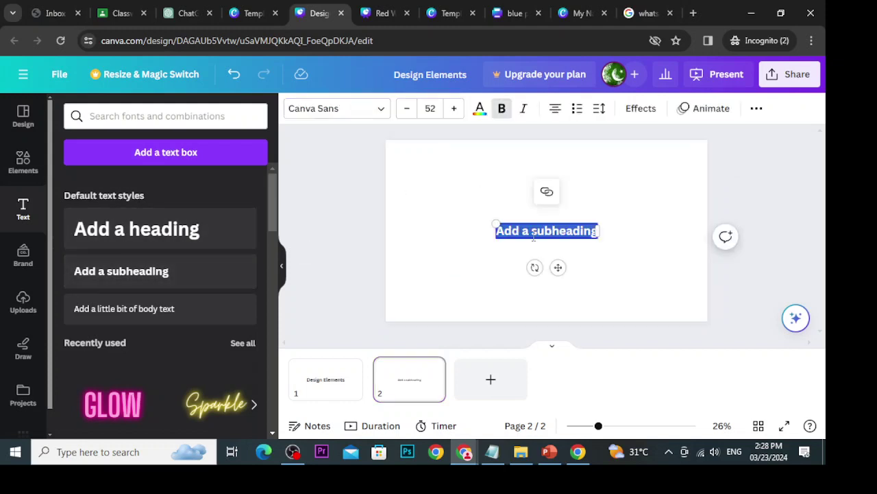
pyautogui.write('What')
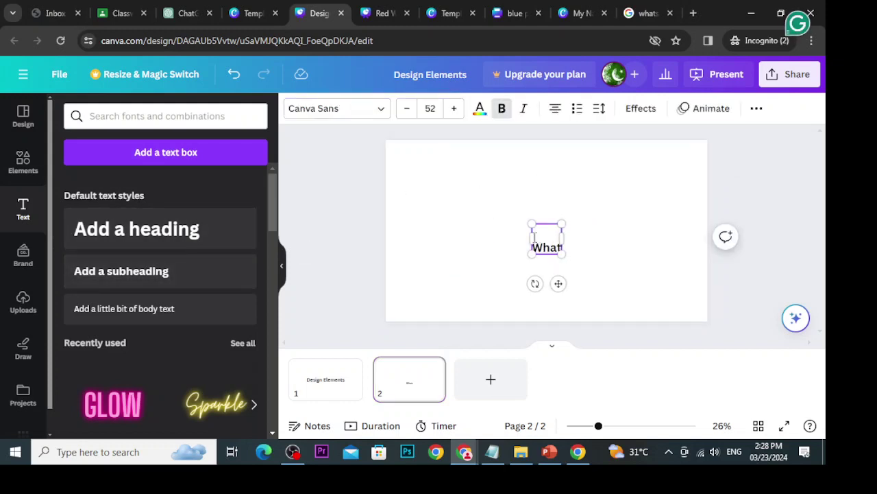
pyautogui.write(' is Design')
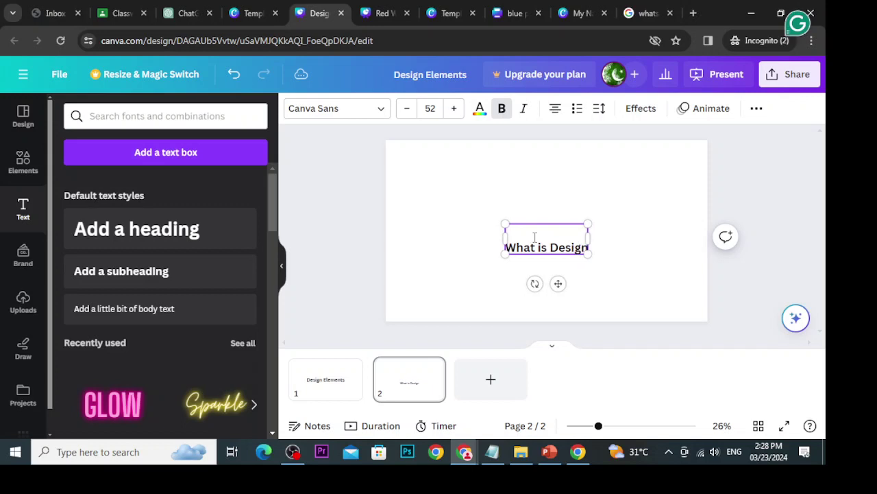
# Set the "What is Design" text to font size 80 and move it to the page's upper-left corner
pyautogui.hotkey('ctrl', 'a')
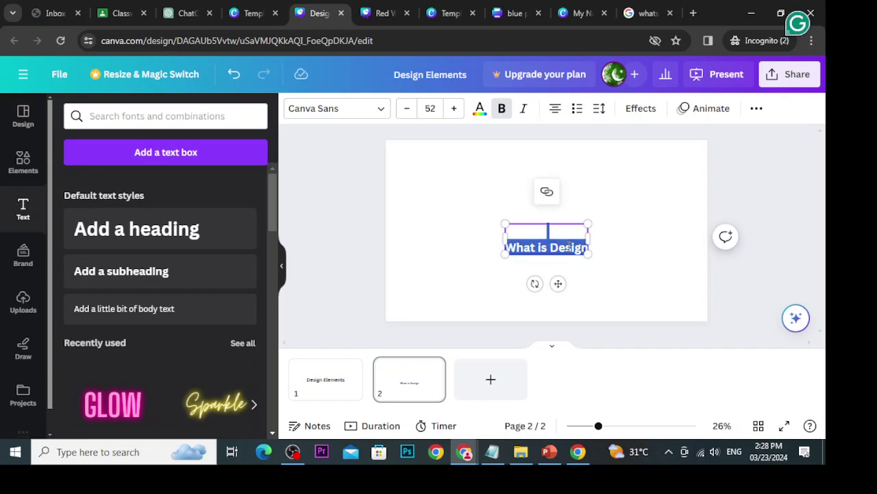
pyautogui.click(430, 108)
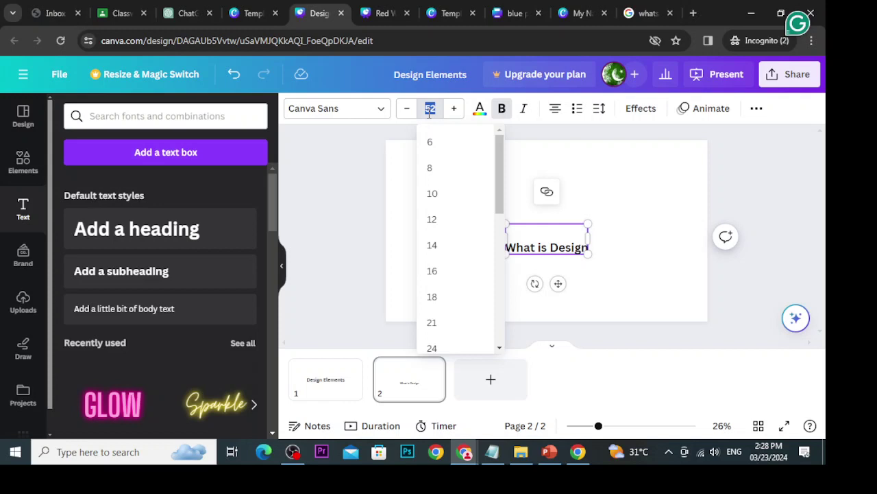
pyautogui.press('Return')
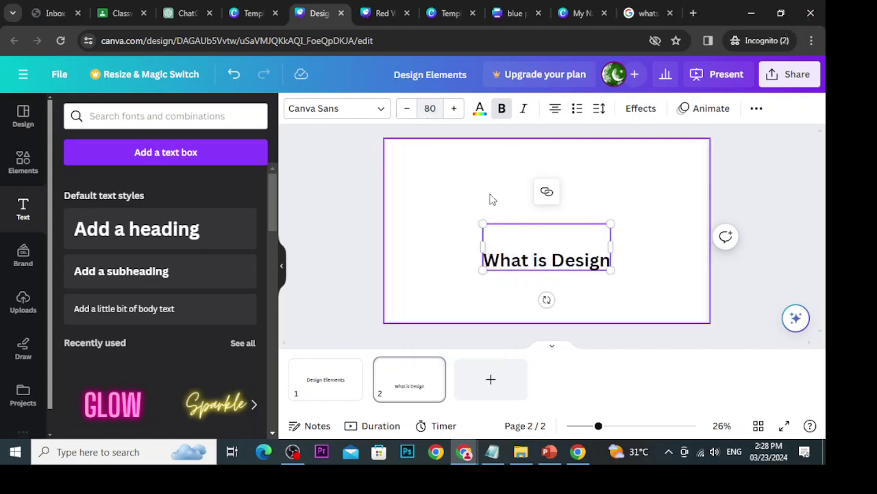
pyautogui.click(570, 327)
pyautogui.click(561, 269)
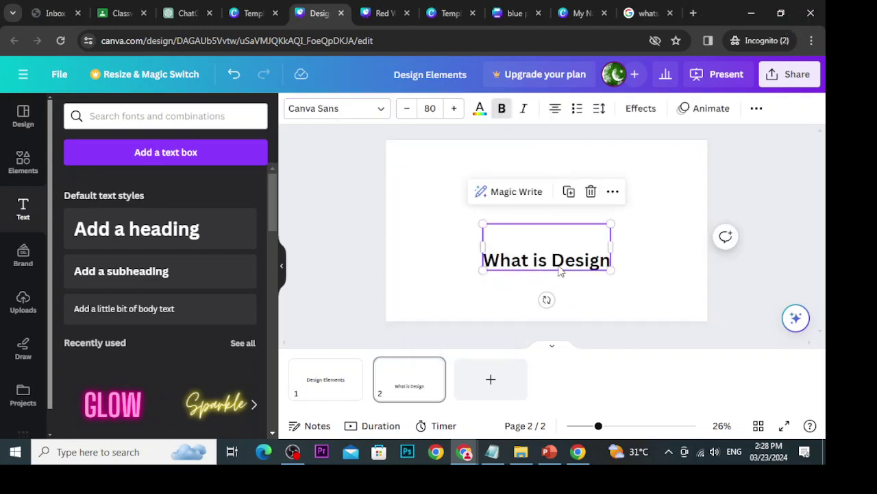
pyautogui.moveTo(561, 269); pyautogui.dragTo(472, 175)
pyautogui.click(487, 288)
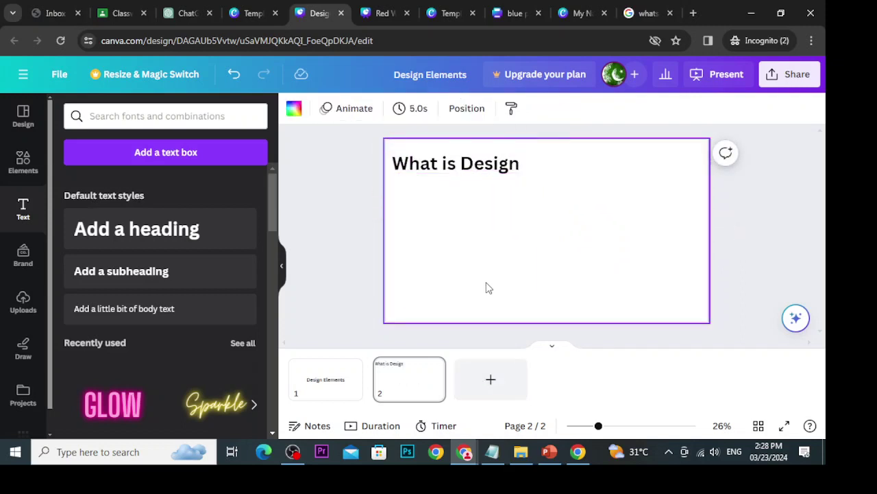
# Switch to PowerPoint, copy the design definition paragraph from slide 4, and return to the Design Elements presentation in Canva
pyautogui.click(550, 451)
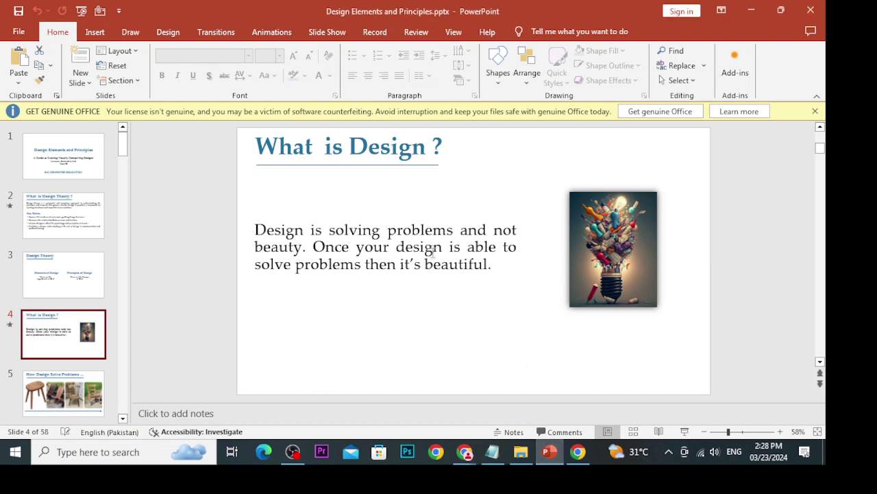
pyautogui.click(420, 231)
pyautogui.moveTo(494, 269); pyautogui.dragTo(245, 229)
pyautogui.hotkey('ctrl', 'c')
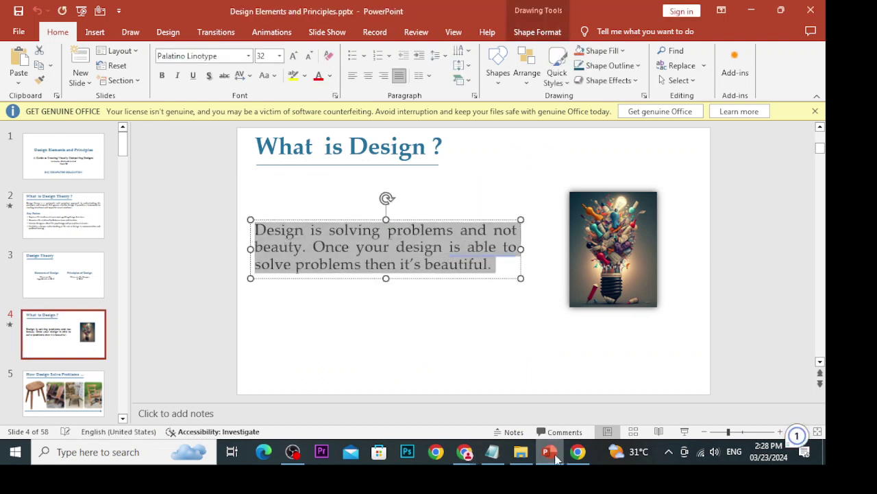
pyautogui.moveTo(464, 454)
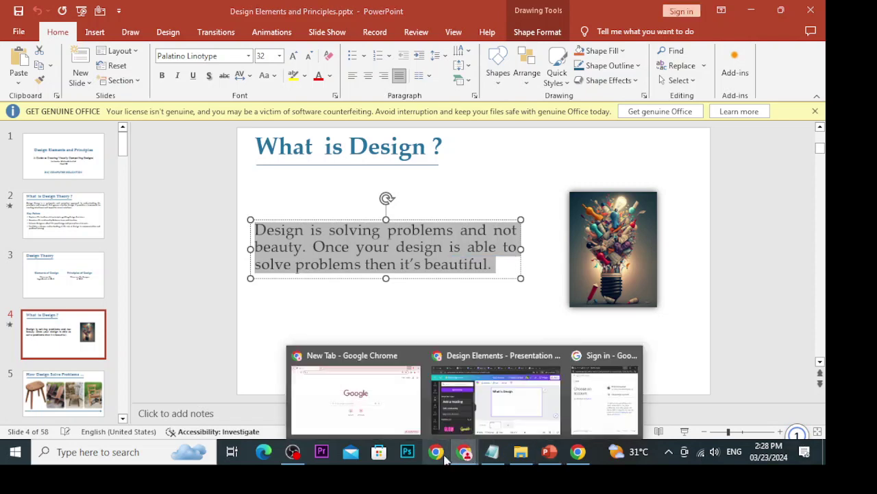
pyautogui.click(495, 414)
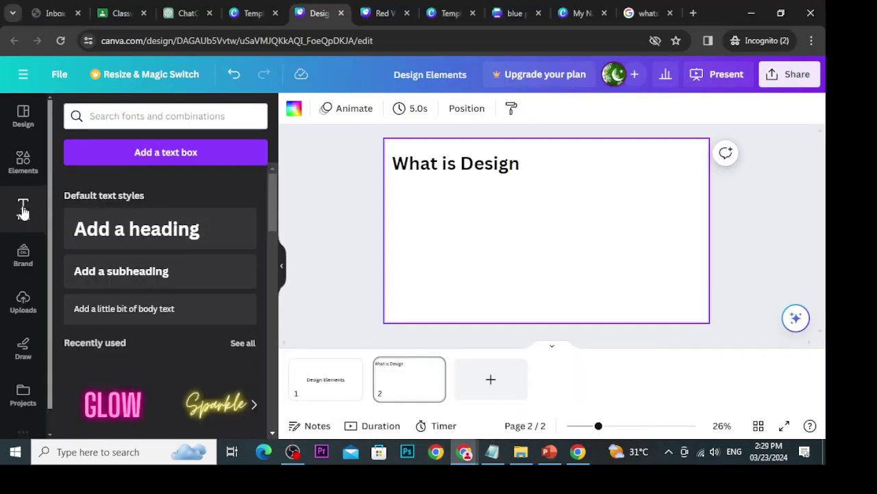
# Add a body text box to page 2 and replace its placeholder with the copied design definition
pyautogui.scroll(-3, 116, 286)
pyautogui.scroll(2, 105, 284)
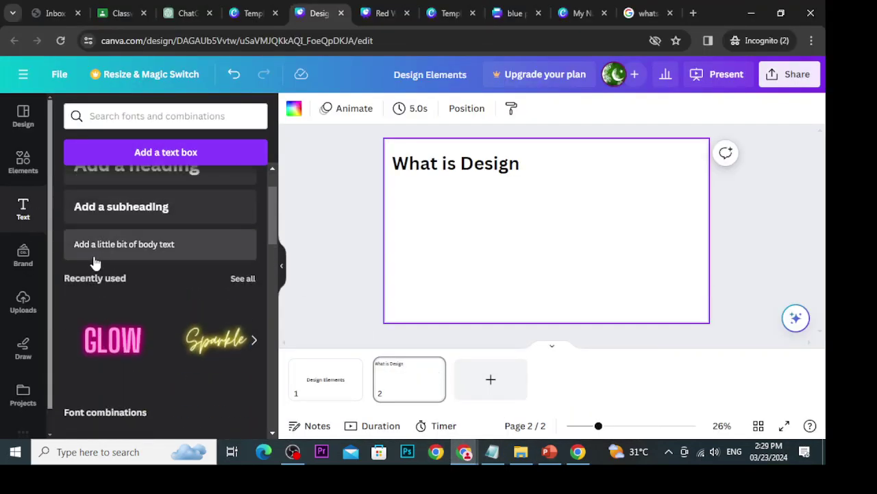
pyautogui.scroll(2, 130, 240)
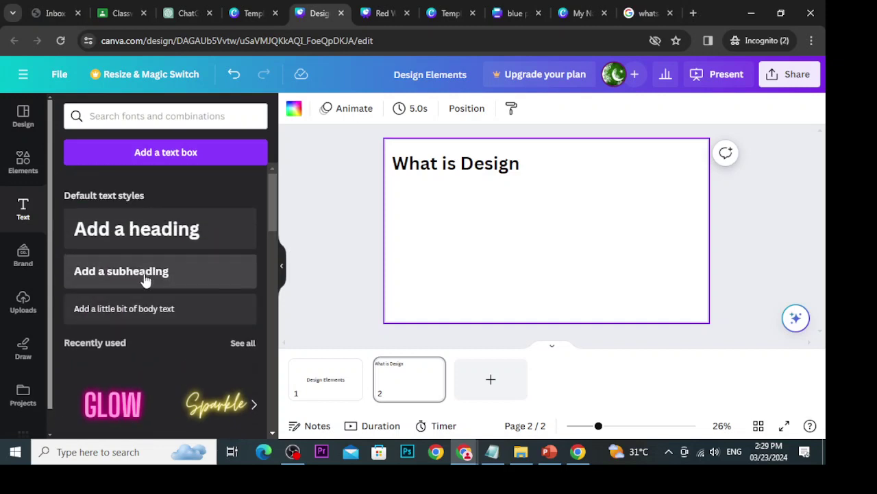
pyautogui.scroll(-2, 144, 280)
pyautogui.click(135, 254)
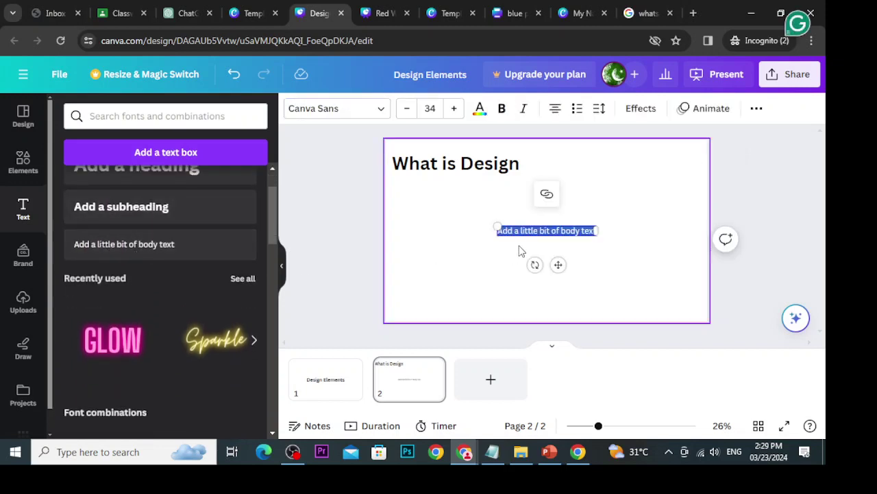
pyautogui.click(549, 233)
pyautogui.hotkey('ctrl', 'a')
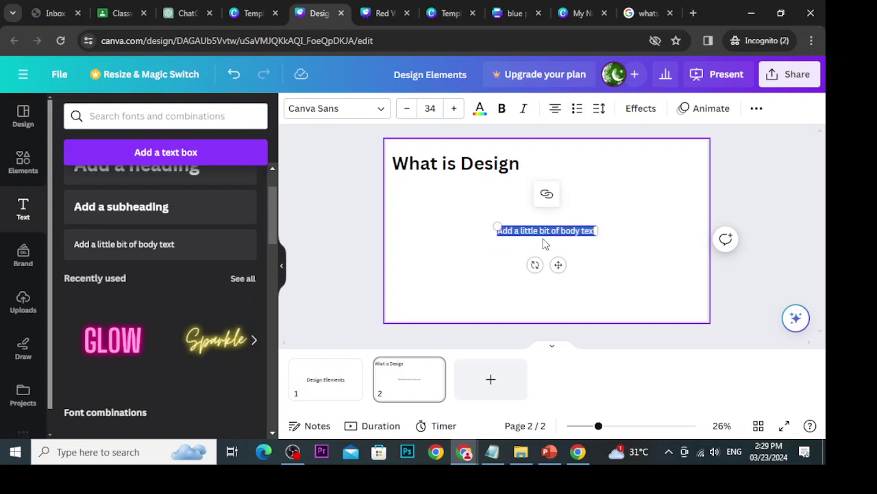
pyautogui.hotkey('ctrl', 'v')
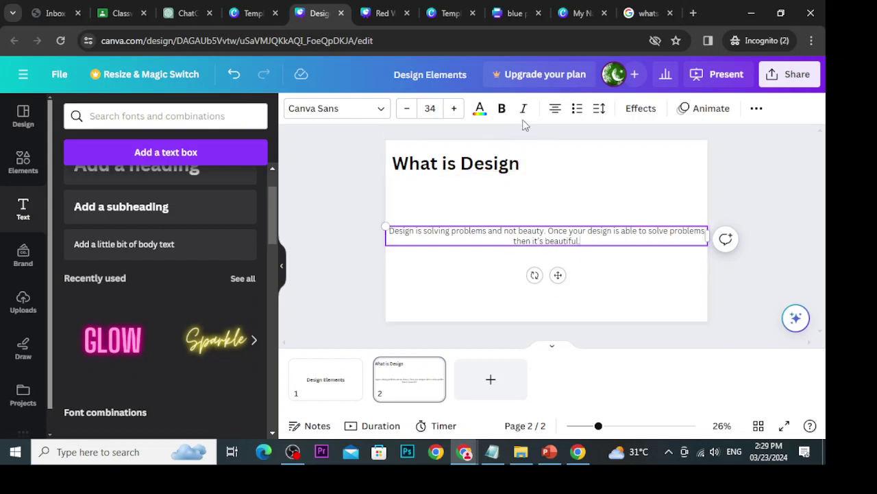
# Left-align the definition paragraph, then narrow its box to about half the page width and position it below the title
pyautogui.click(555, 109)
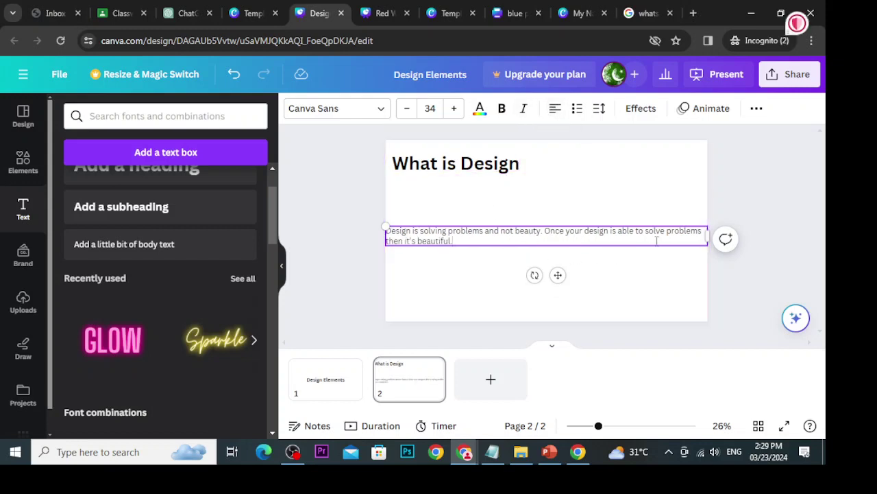
pyautogui.moveTo(710, 235); pyautogui.dragTo(669, 236)
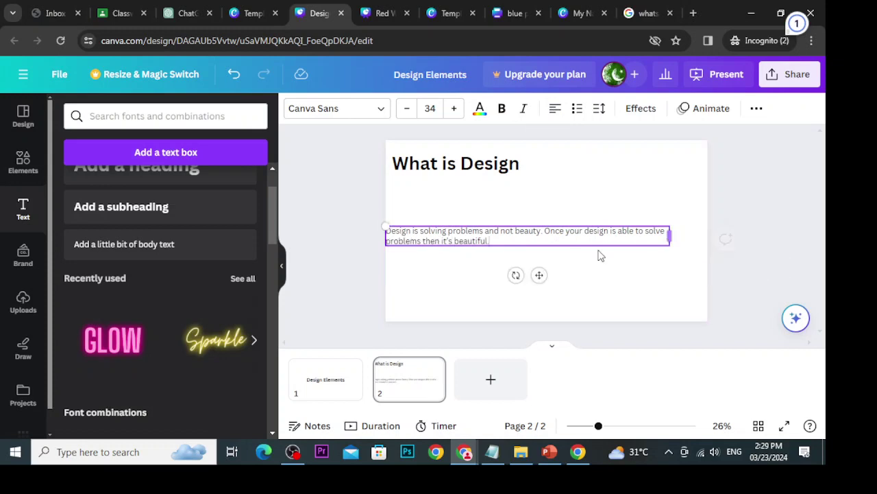
pyautogui.moveTo(539, 275); pyautogui.dragTo(555, 264)
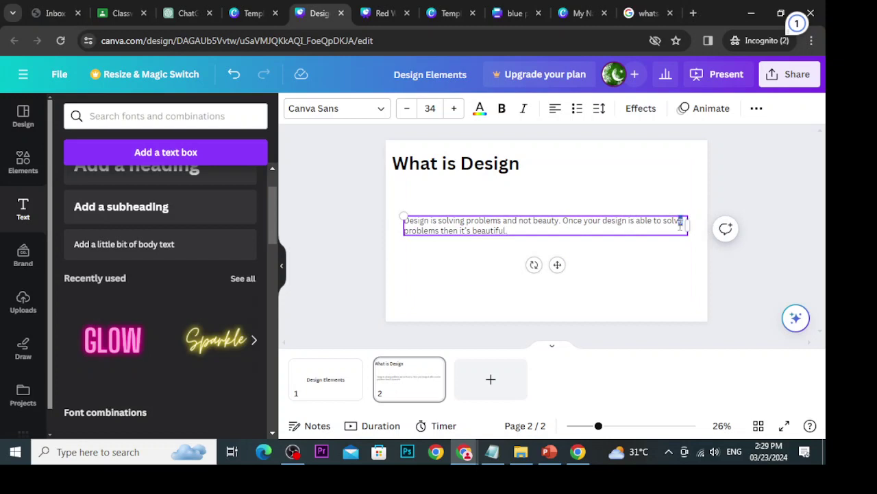
pyautogui.moveTo(680, 225); pyautogui.dragTo(563, 231)
pyautogui.click(513, 234)
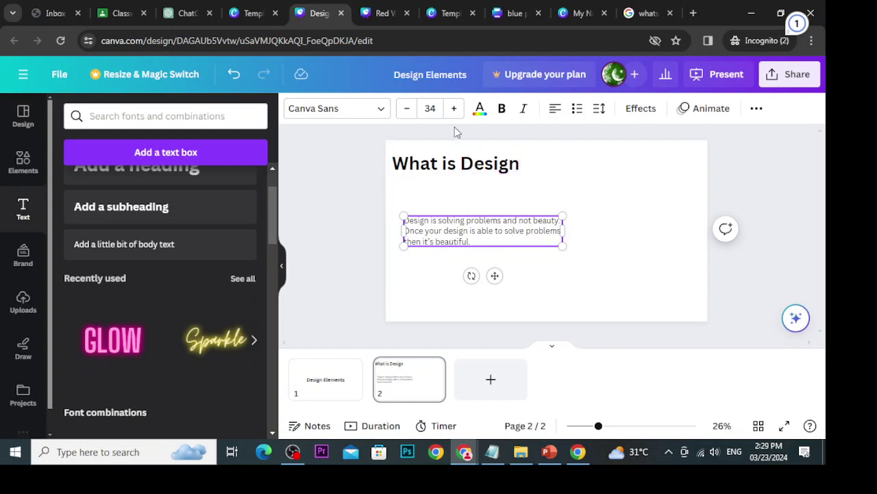
# Set the design definition paragraph on page 2 to font size 50 and justify its text
pyautogui.click(434, 110)
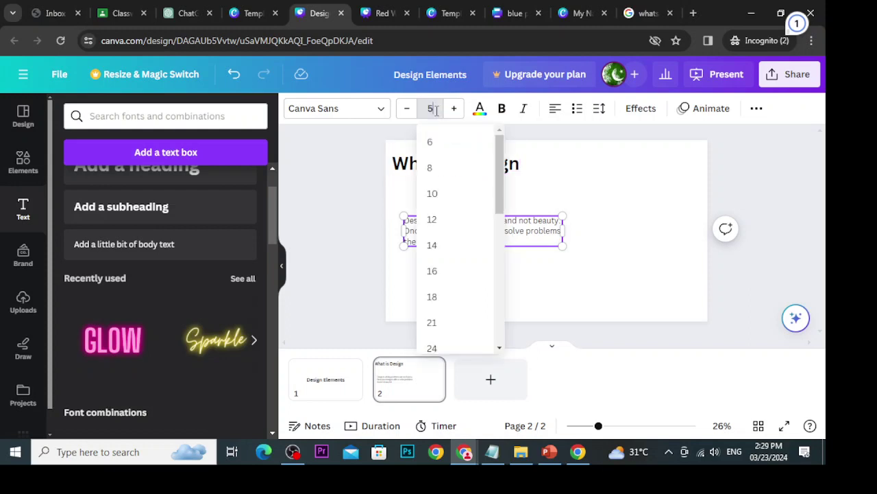
pyautogui.press('Return')
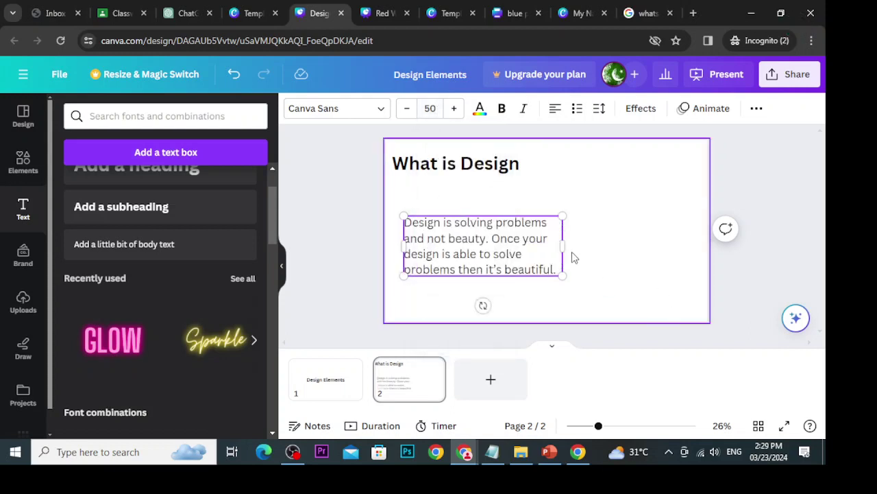
pyautogui.click(556, 108)
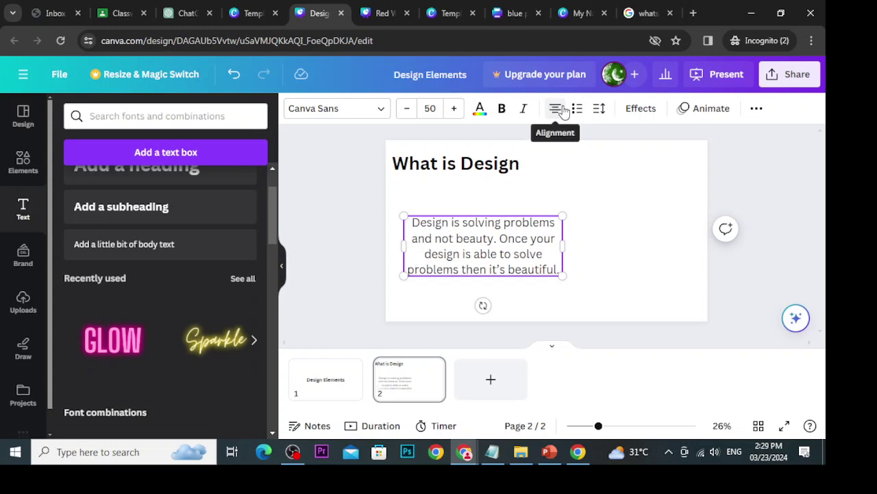
pyautogui.click(561, 109)
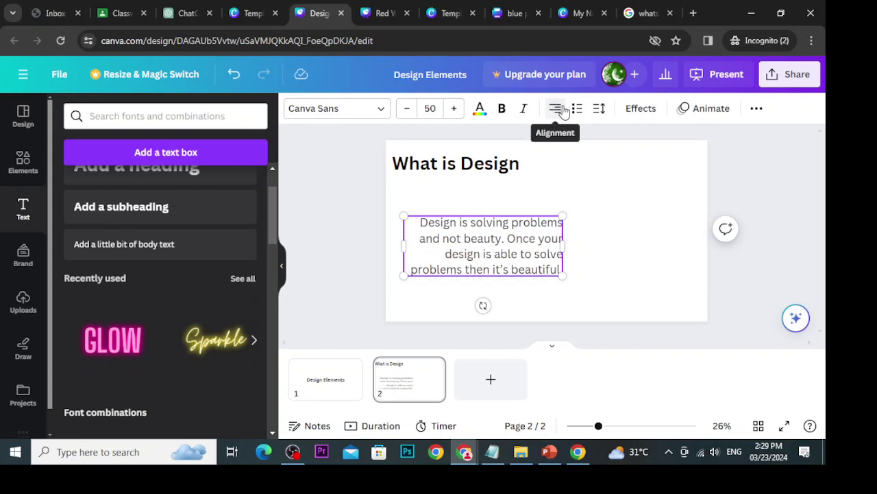
pyautogui.click(561, 110)
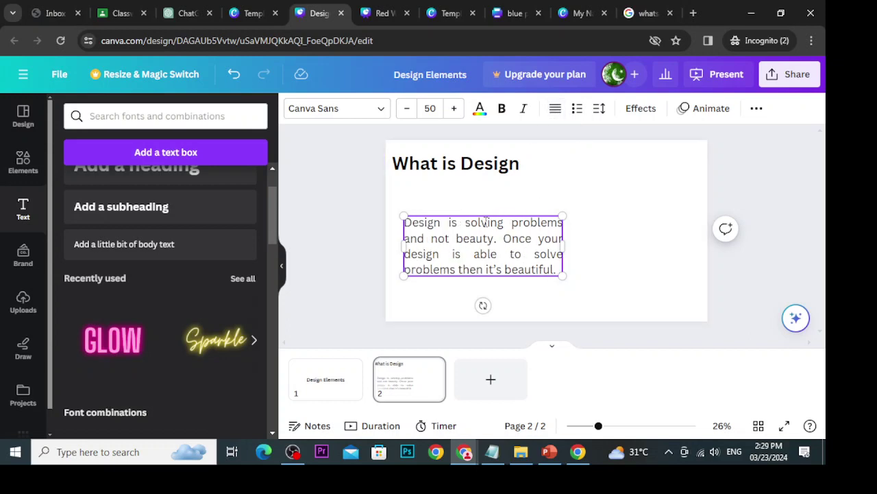
pyautogui.click(603, 247)
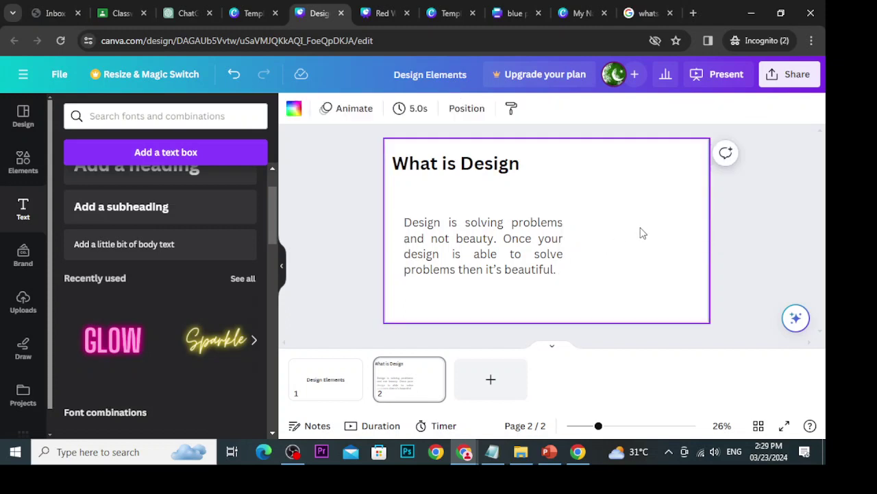
# Look through the previously uploaded images for a picture that suits the "What is Design" page
pyautogui.scroll(1, 89, 321)
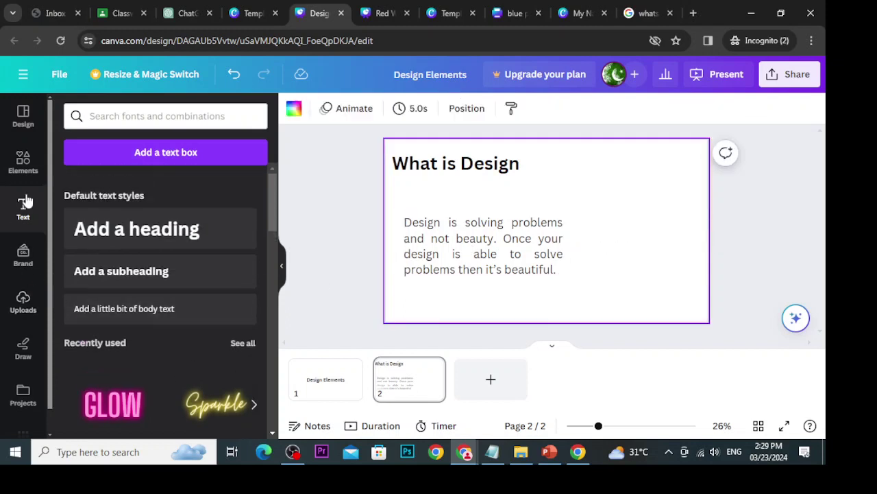
pyautogui.click(25, 310)
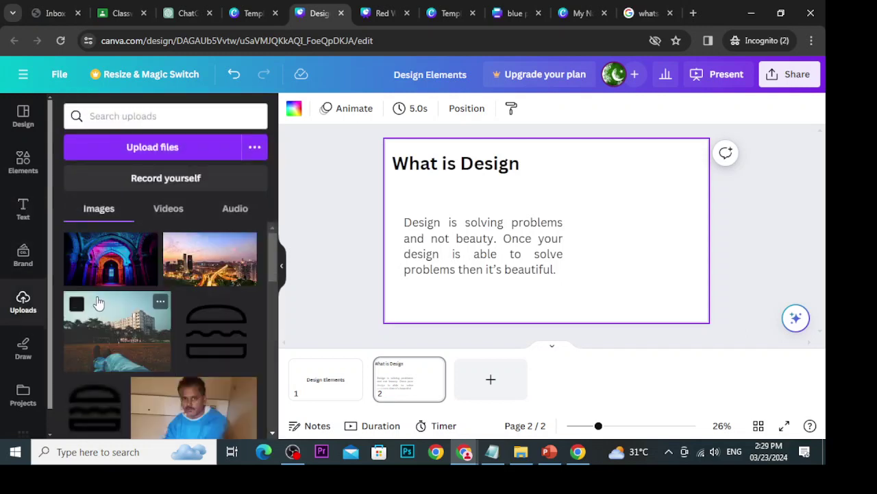
pyautogui.scroll(-3, 180, 314)
pyautogui.scroll(1, 182, 321)
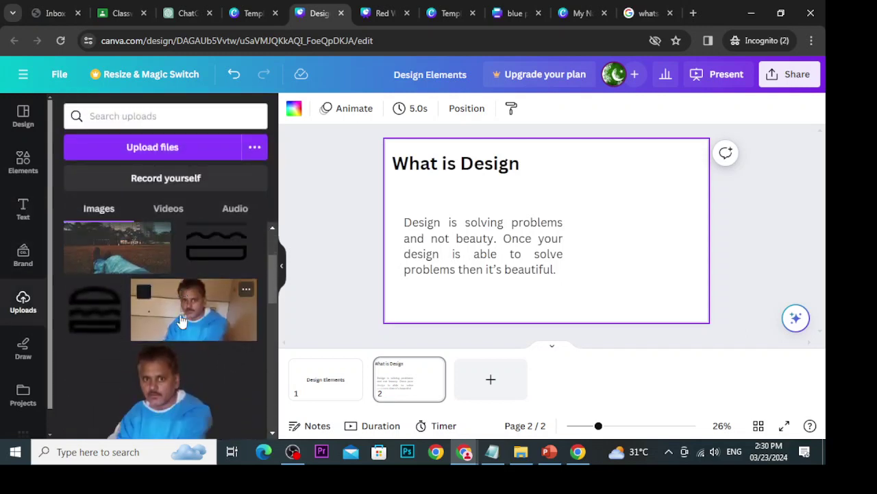
pyautogui.scroll(-1, 181, 321)
pyautogui.scroll(3, 176, 313)
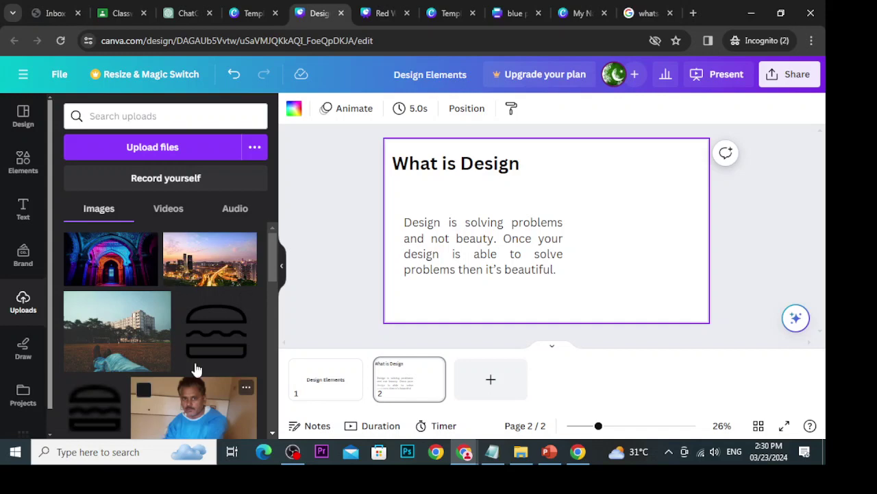
# Search Google for pixabay in the WhatsApp status size tab and open the Pixabay website
pyautogui.click(648, 13)
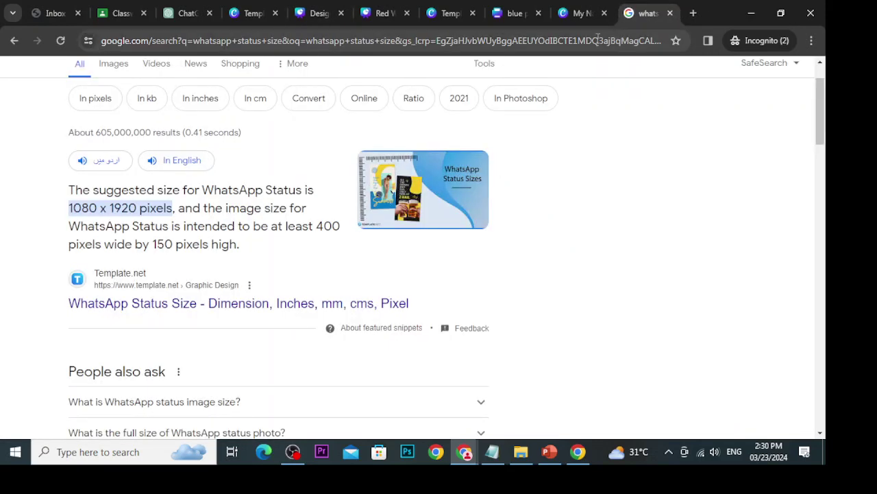
pyautogui.click(612, 44)
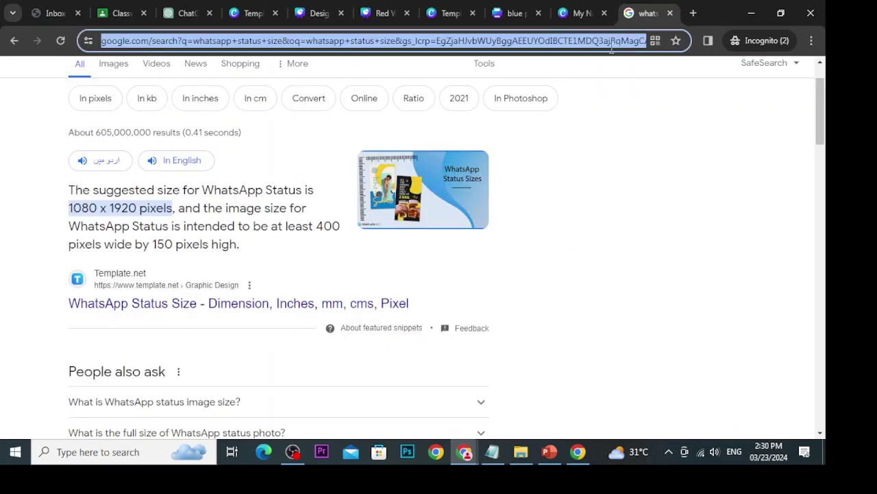
pyautogui.write('pixabay')
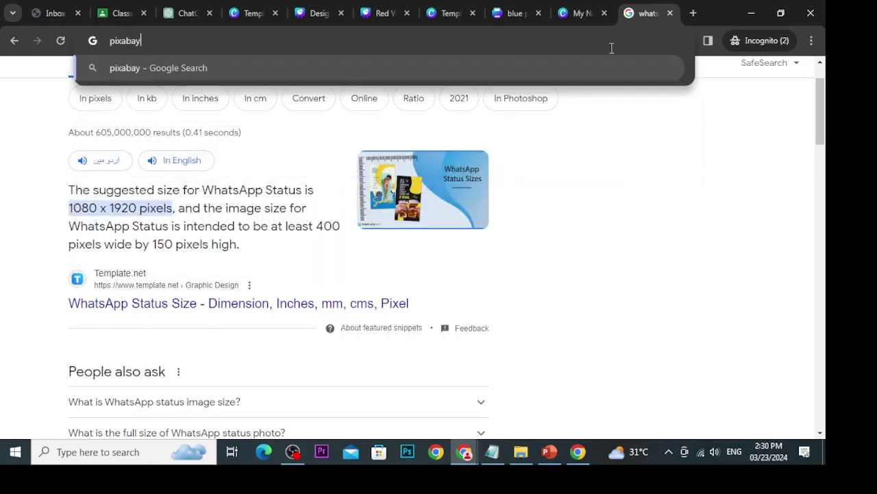
pyautogui.press('Return')
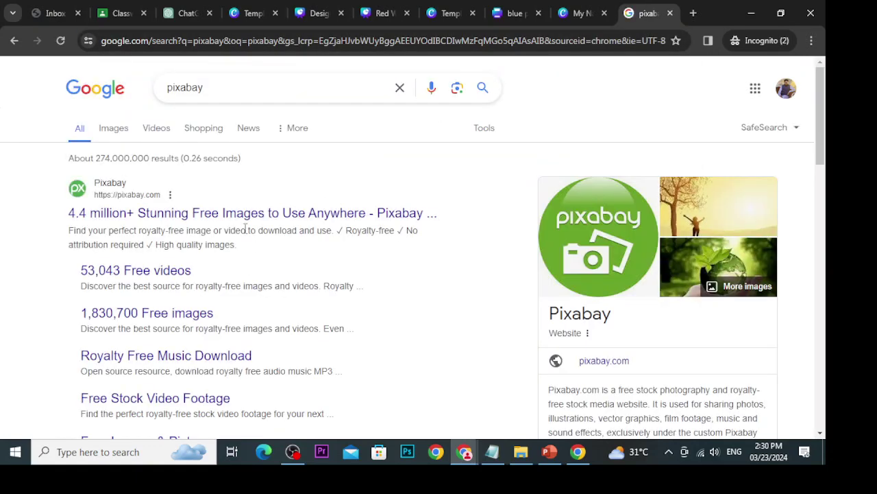
pyautogui.click(243, 218)
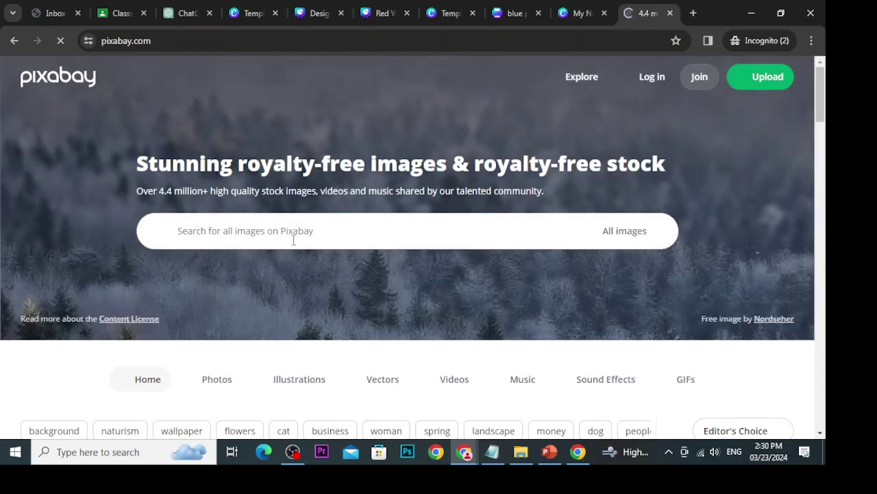
# Search Pixabay for "design" and open the Easter bunny illustration with painted eggs
pyautogui.write('de')
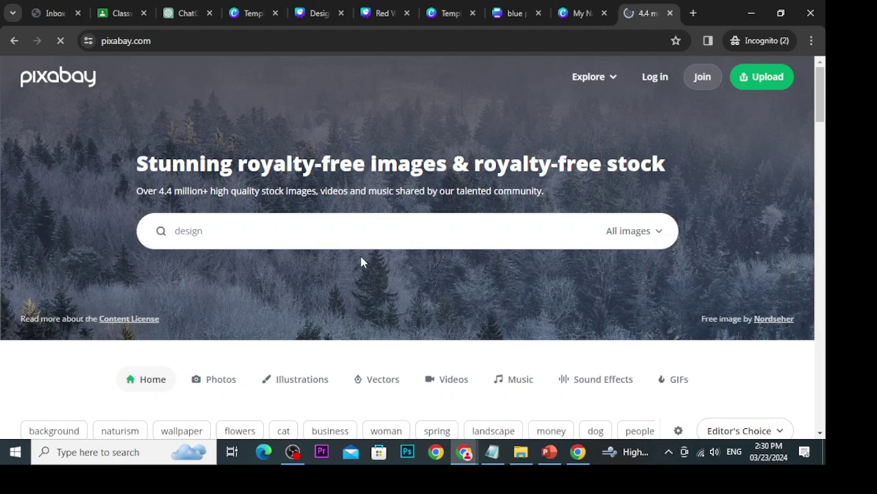
pyautogui.write('sign')
pyautogui.press('Return')
pyautogui.scroll(-2, 453, 259)
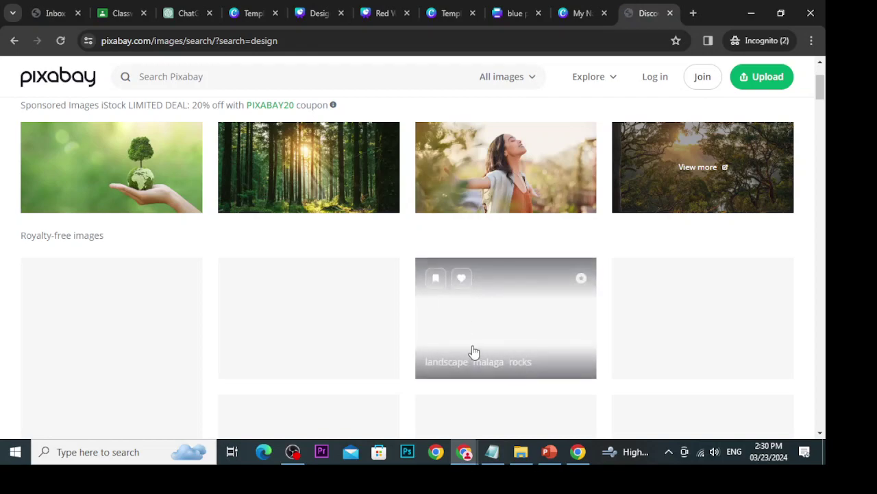
pyautogui.scroll(-1, 456, 310)
pyautogui.scroll(-2, 453, 312)
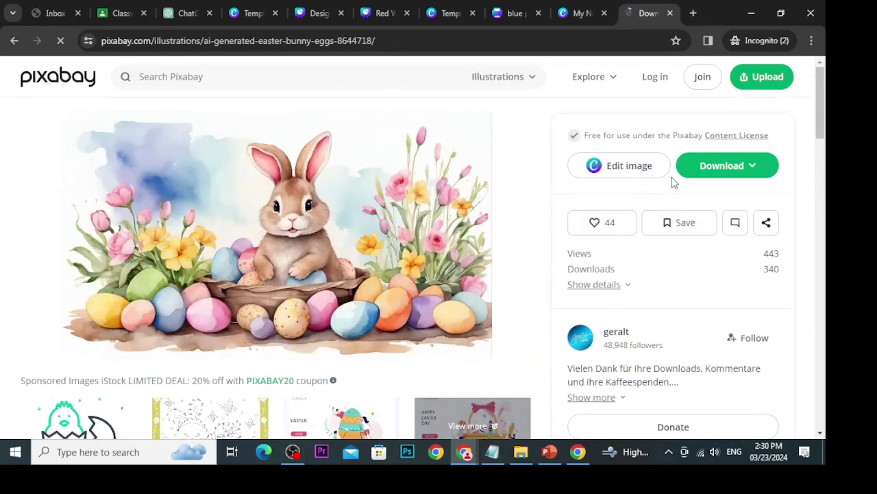
# Download the Easter bunny illustration as a 1280×724 JPG and save it as ai-generated-8644718_1280.jpg in the working folder on the Desktop
pyautogui.click(711, 172)
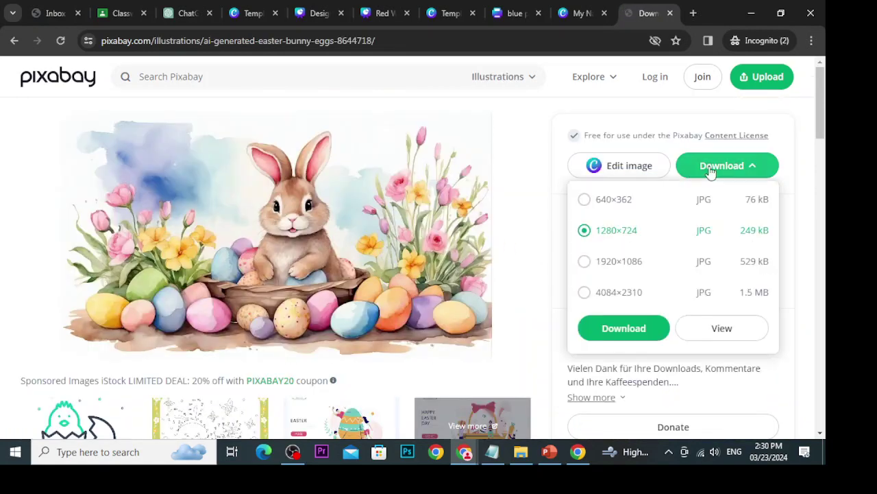
pyautogui.click(620, 327)
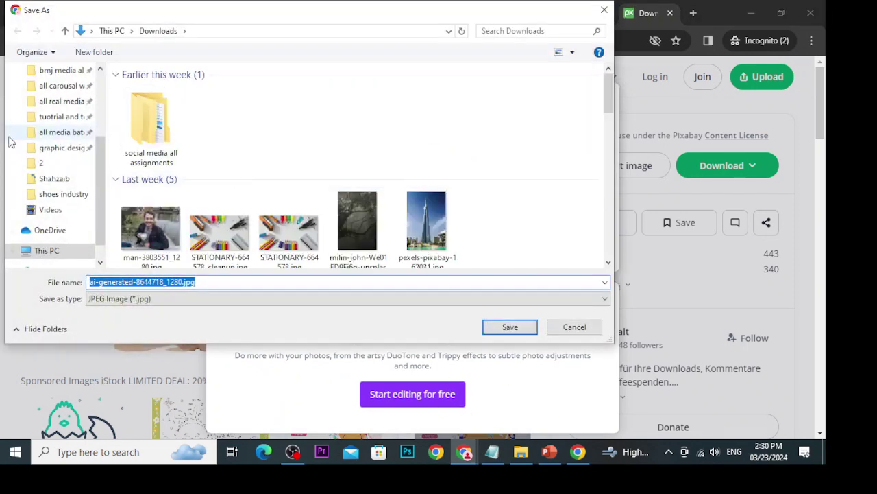
pyautogui.scroll(2, 96, 172)
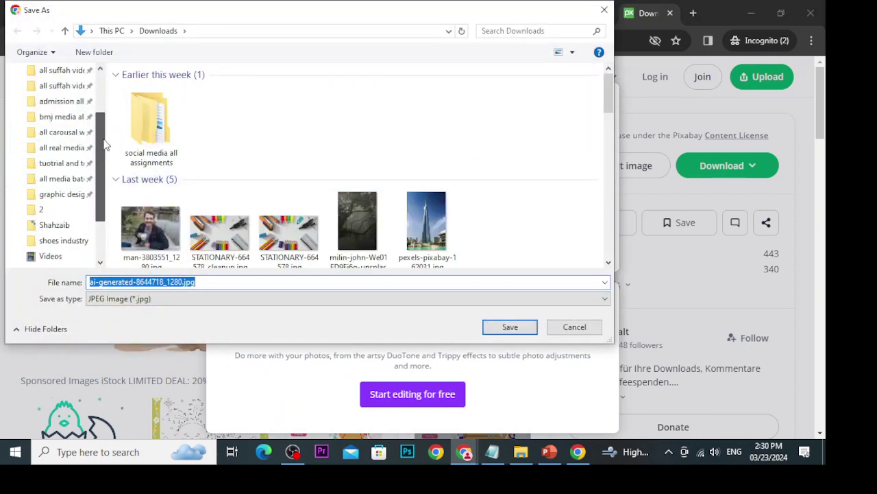
pyautogui.click(55, 72)
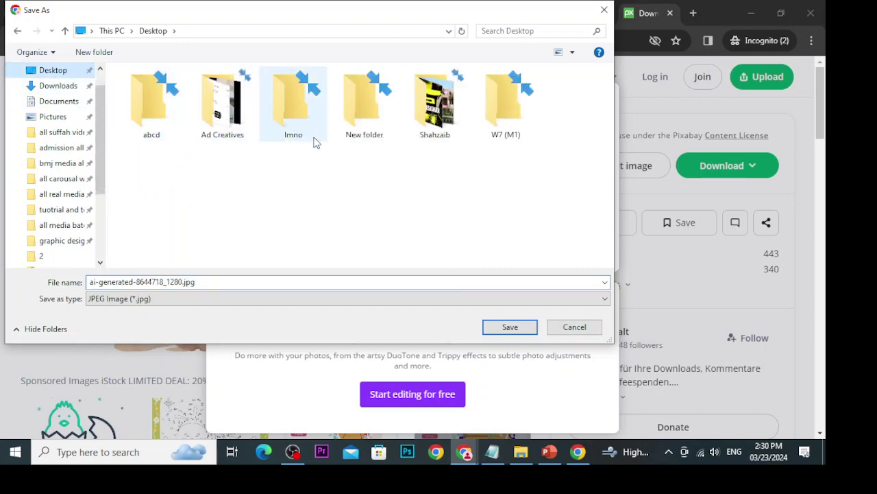
pyautogui.doubleClick(425, 111)
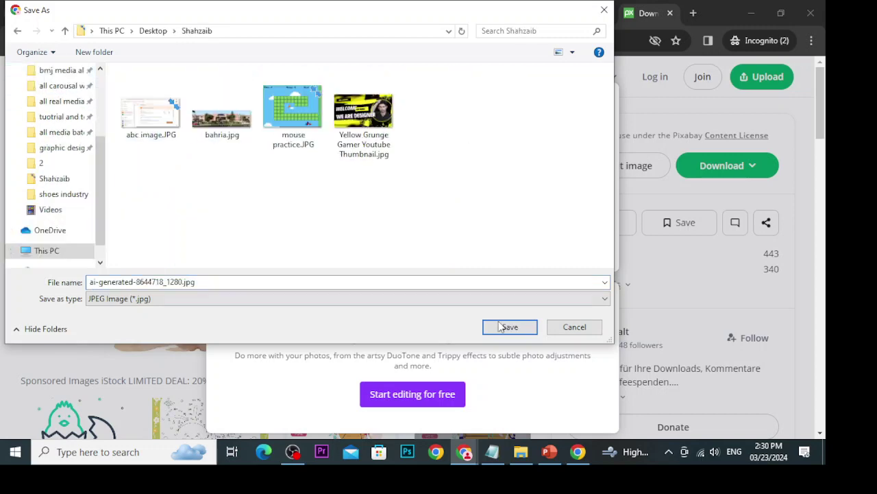
pyautogui.click(507, 327)
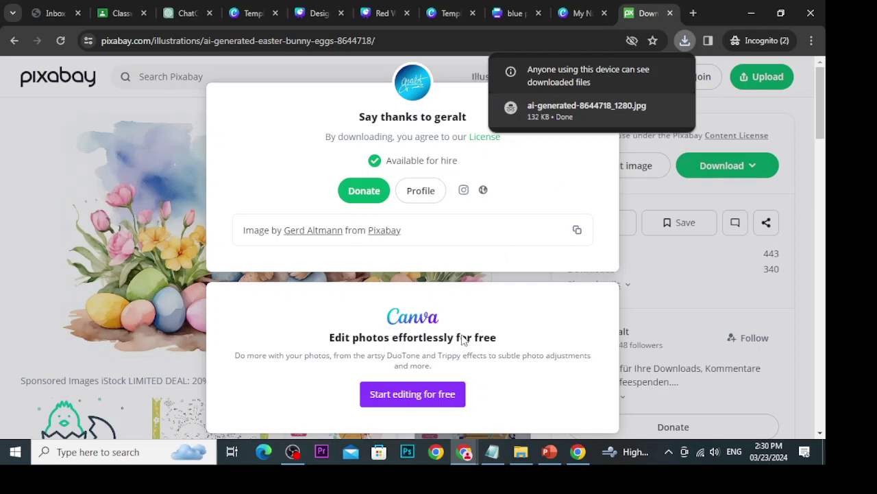
pyautogui.click(421, 190)
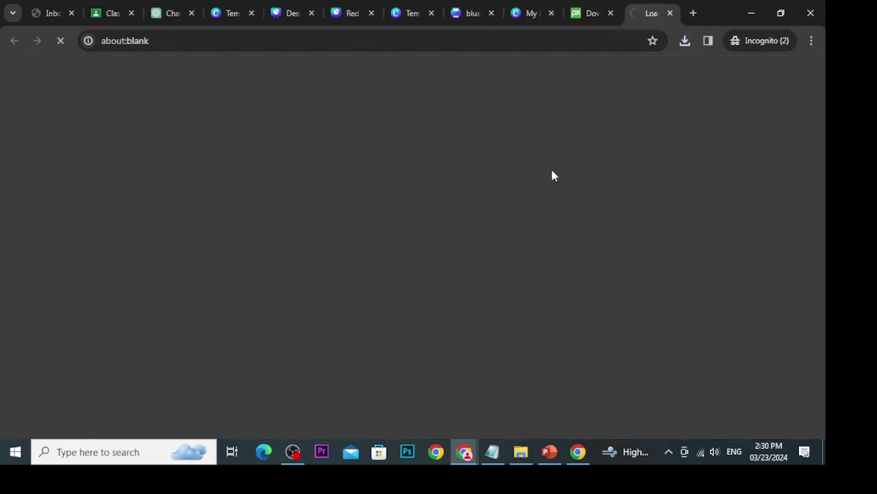
pyautogui.click(669, 13)
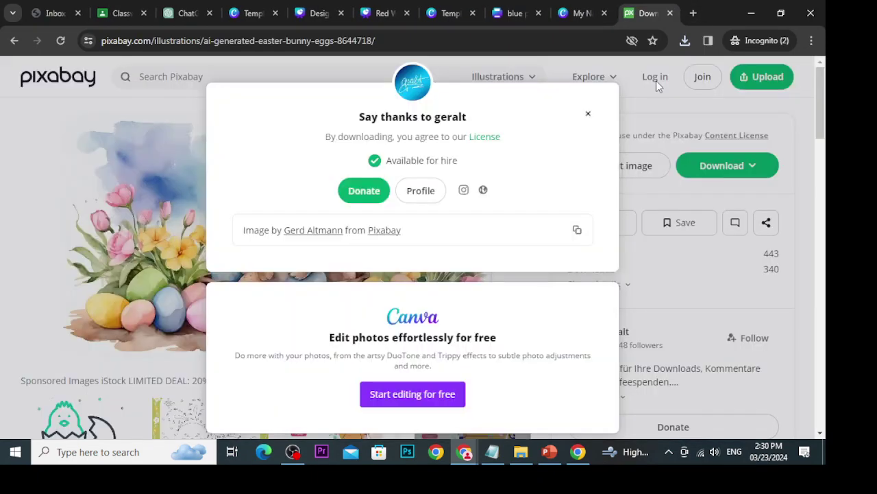
# Reveal the desktop, locate ai-generated-8644718_1280.jpg in its folder in File Explorer, and return to the Pixabay page in Chrome
pyautogui.click(748, 18)
pyautogui.click(747, 15)
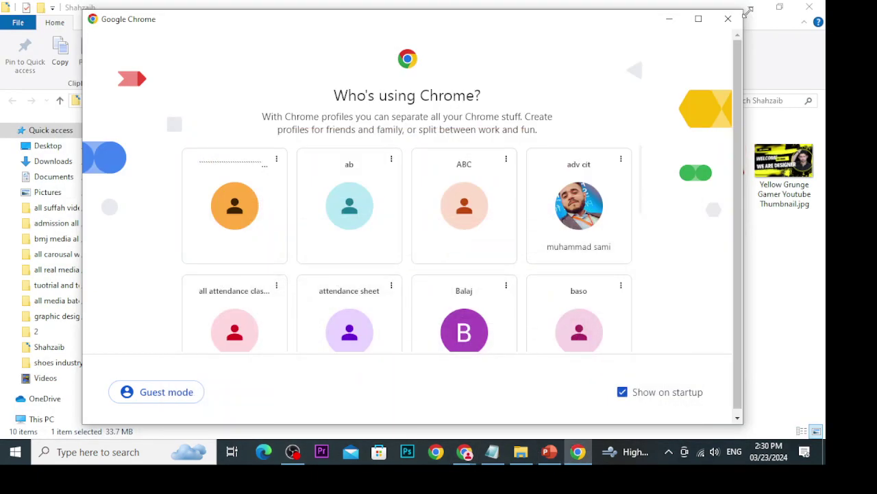
pyautogui.click(699, 19)
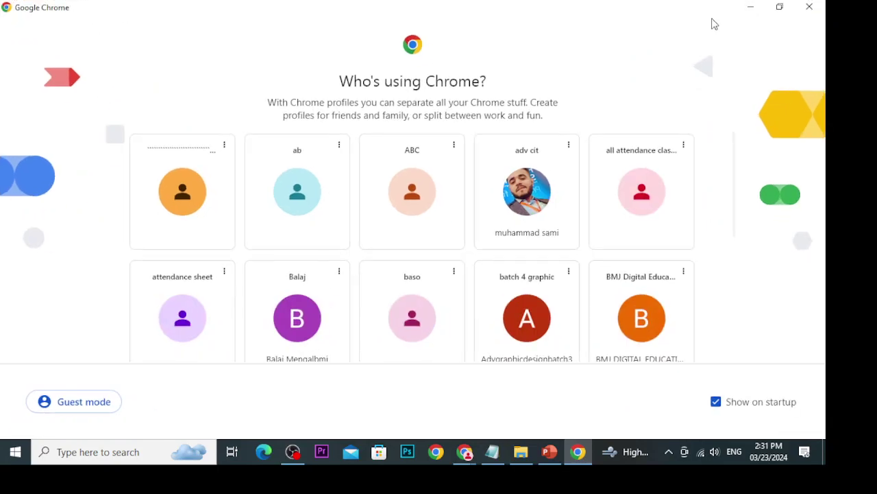
pyautogui.click(822, 6)
pyautogui.click(751, 7)
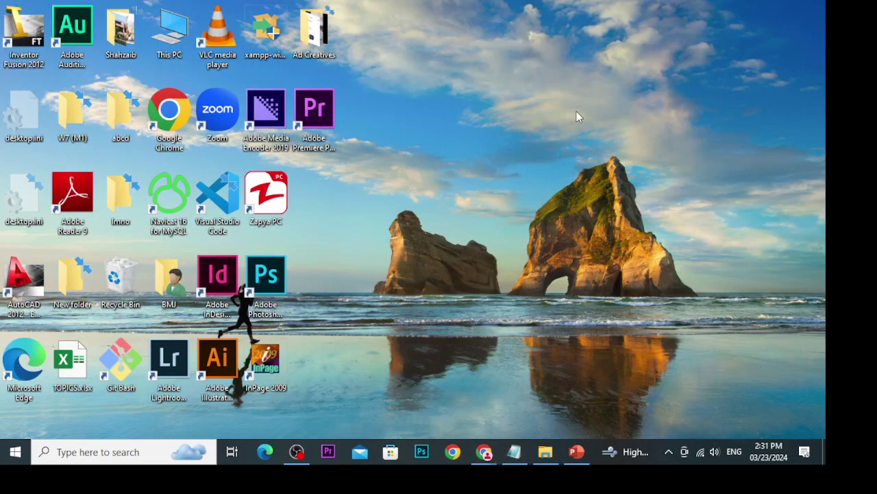
pyautogui.doubleClick(111, 47)
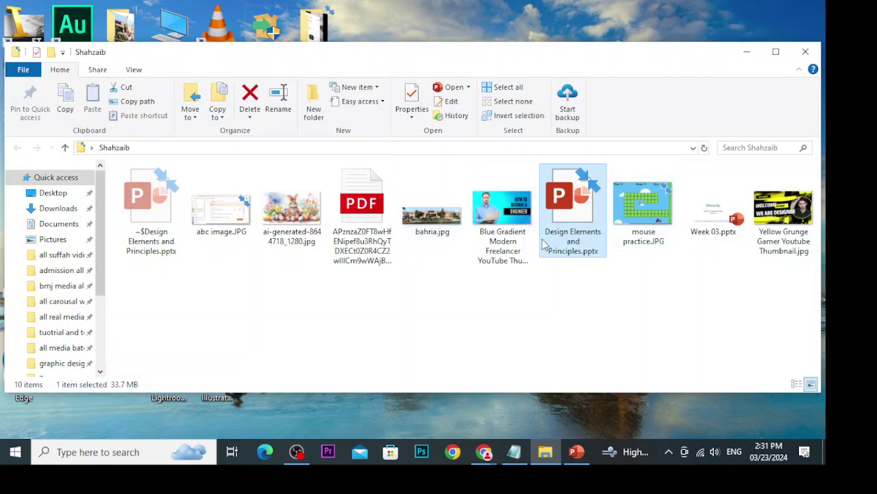
pyautogui.click(319, 223)
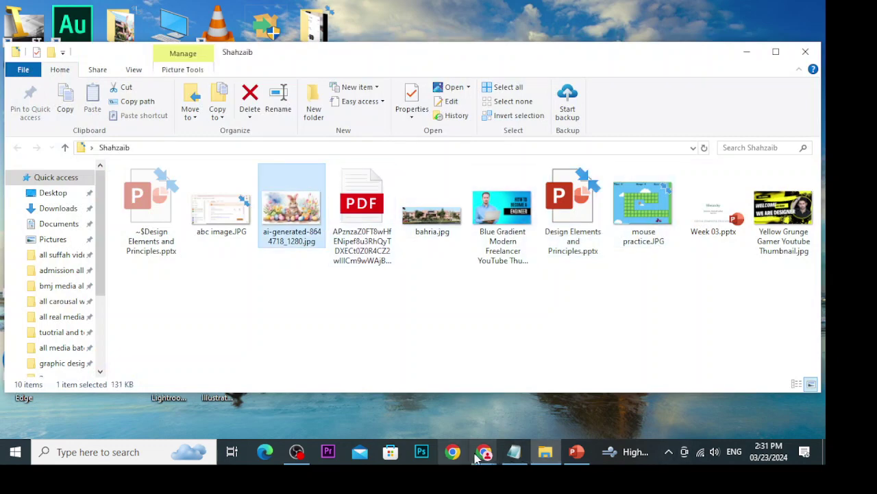
pyautogui.moveTo(480, 456)
pyautogui.click(510, 421)
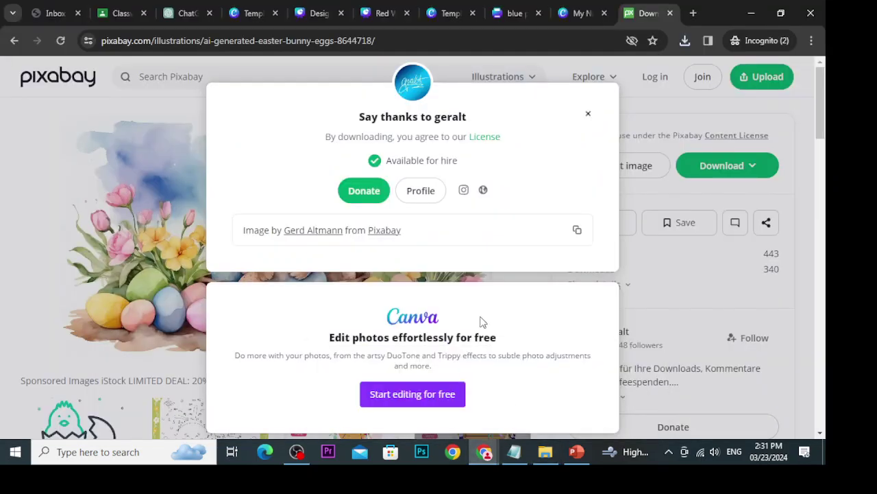